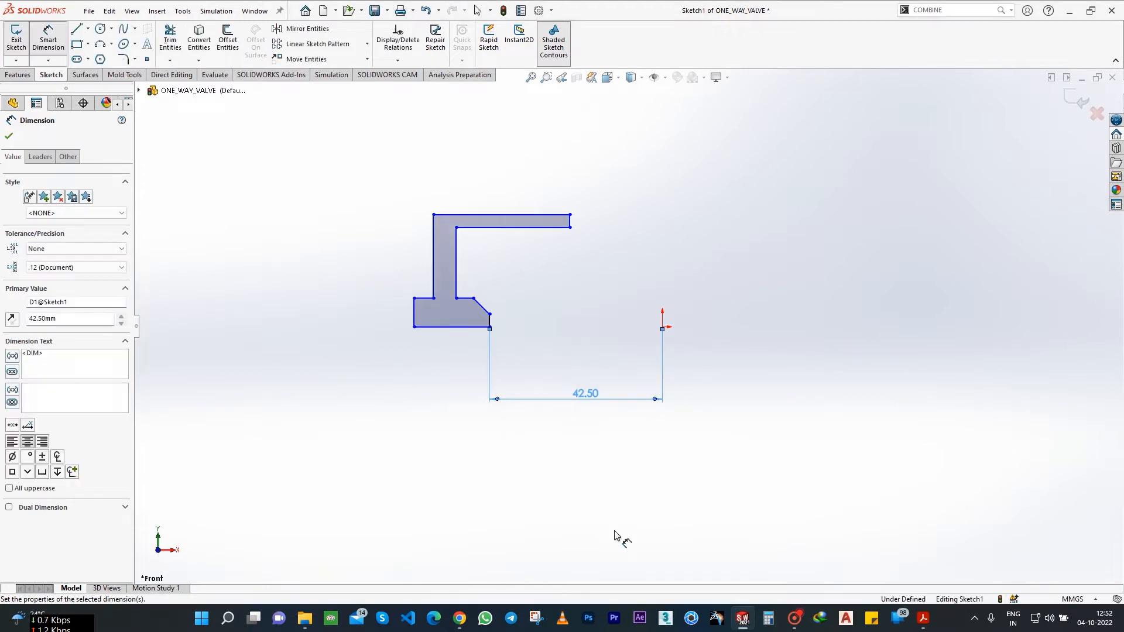
Dimension the horizontal distance from the sloped edge's upper endpoint to the origin as 95/2 mm (47.5 mm).
left_click(476, 299)
left_click(662, 328)
left_click(589, 436)
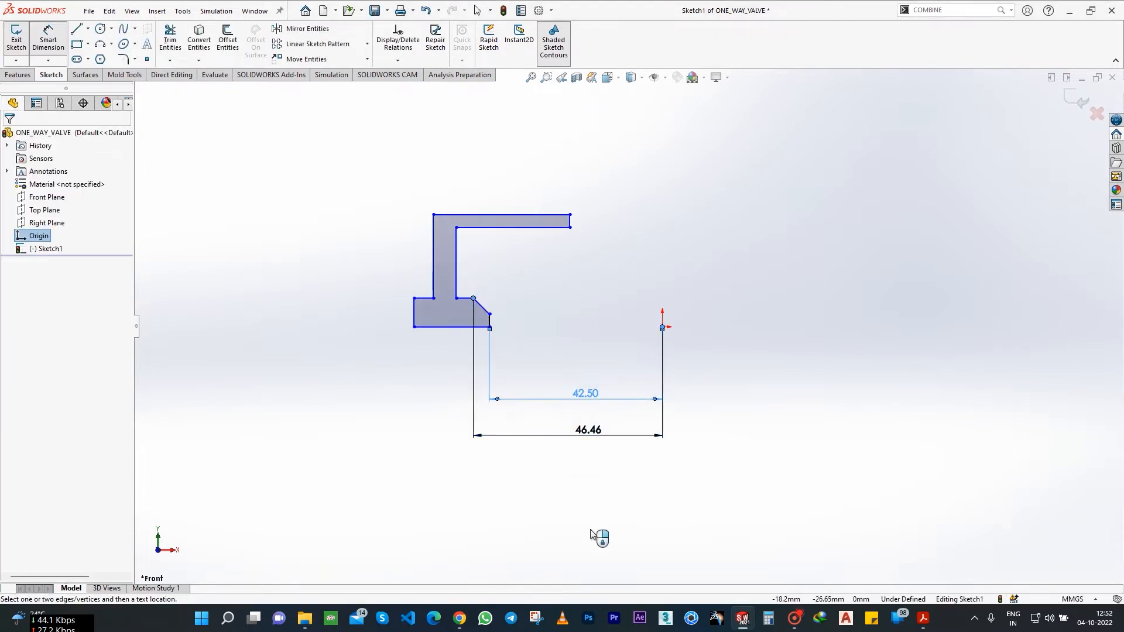
type("95/2")
key("Return")
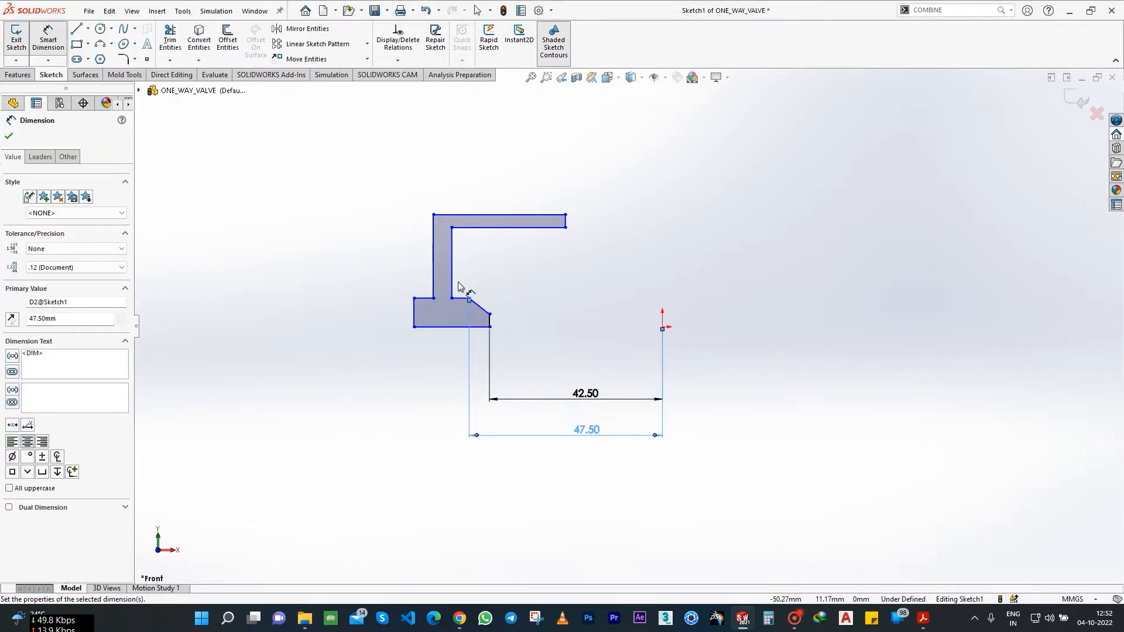
Dimension the horizontal distance from the inner vertical wall line to the origin as 99/2 mm (49.5 mm).
left_click(452, 284)
left_click(662, 329)
left_click(560, 456)
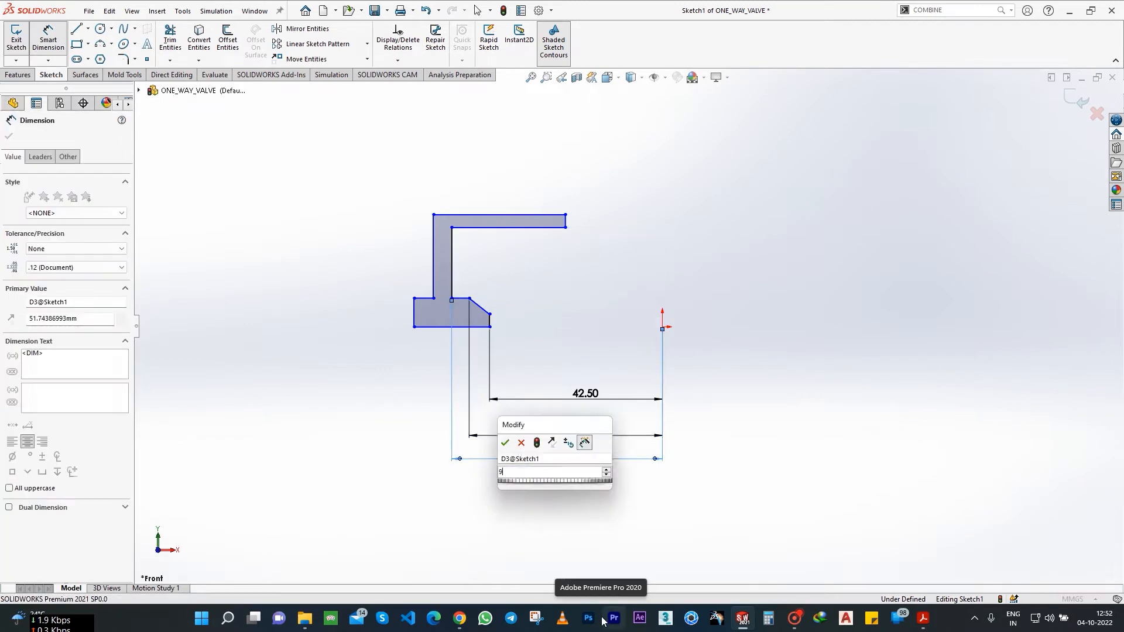
type("99/2")
key("Return")
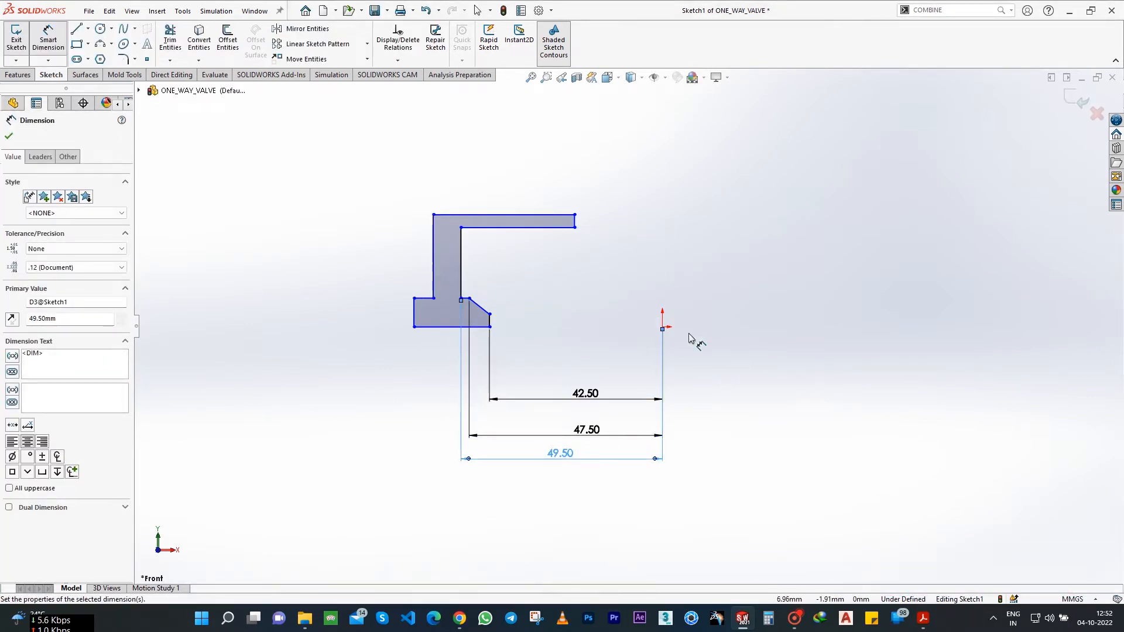
Dimension the horizontal distance from the outer vertical wall line to the origin as 52.5 mm.
left_click(434, 300)
left_click(544, 546)
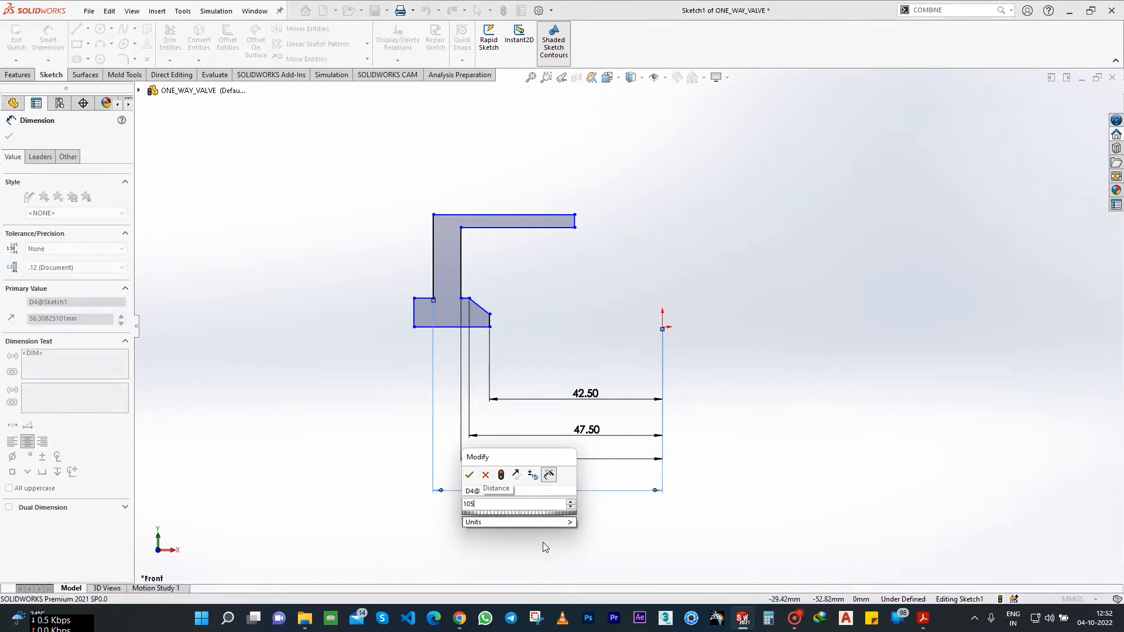
key("Return")
Dimension the horizontal distance from the base flange's outer edge to the origin as 125/2 mm (62.5 mm).
left_click(430, 314)
left_click(663, 329)
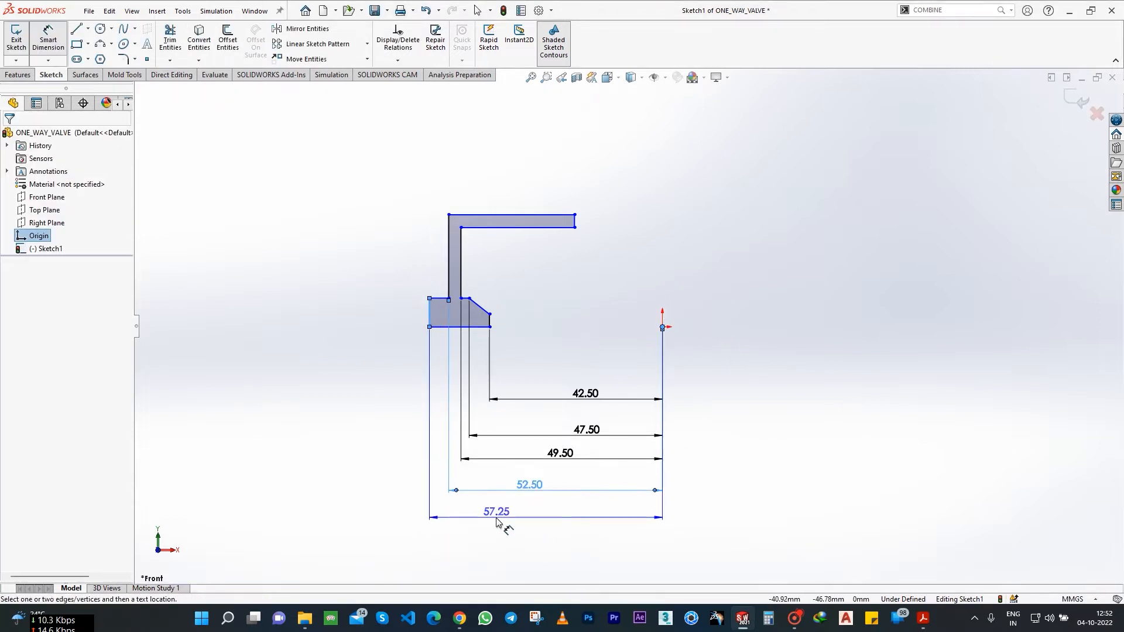
left_click(502, 524)
type("125/2")
key("Return")
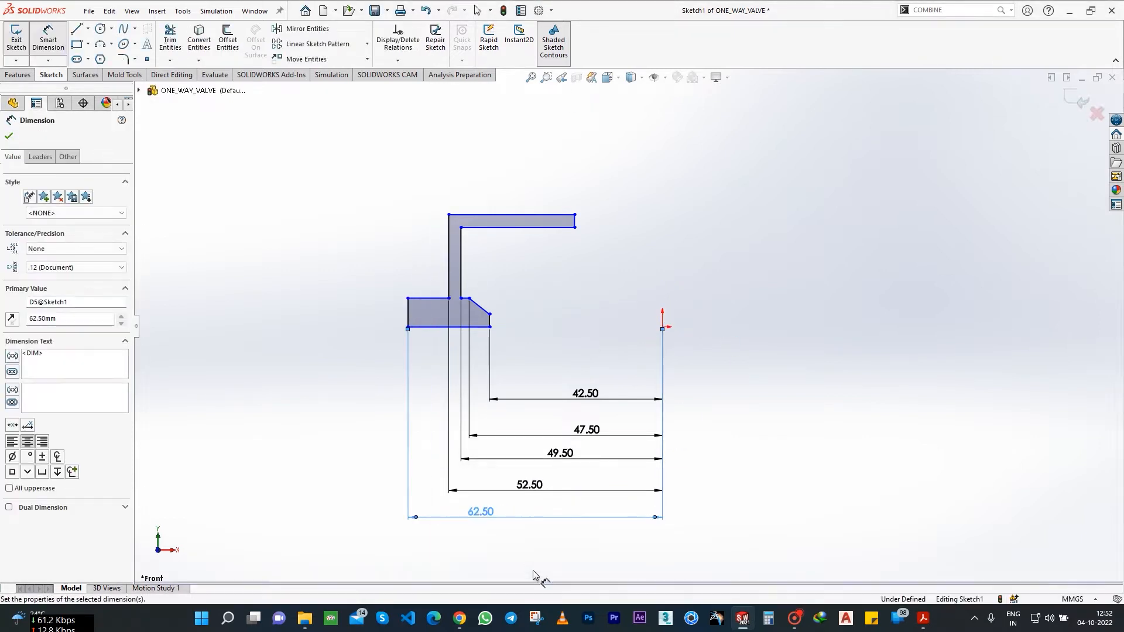
Dimension the base flange's outer edge height as 8 mm and the short vertical edge below the slope as 3 mm.
left_click(408, 314)
left_click(355, 314)
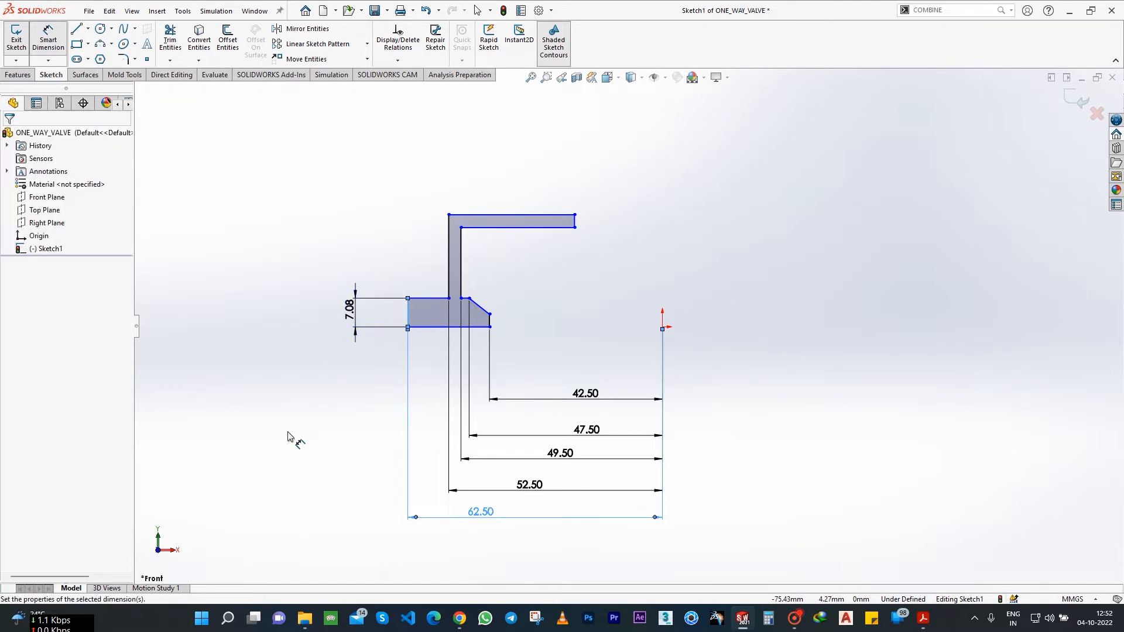
type("8")
key("Return")
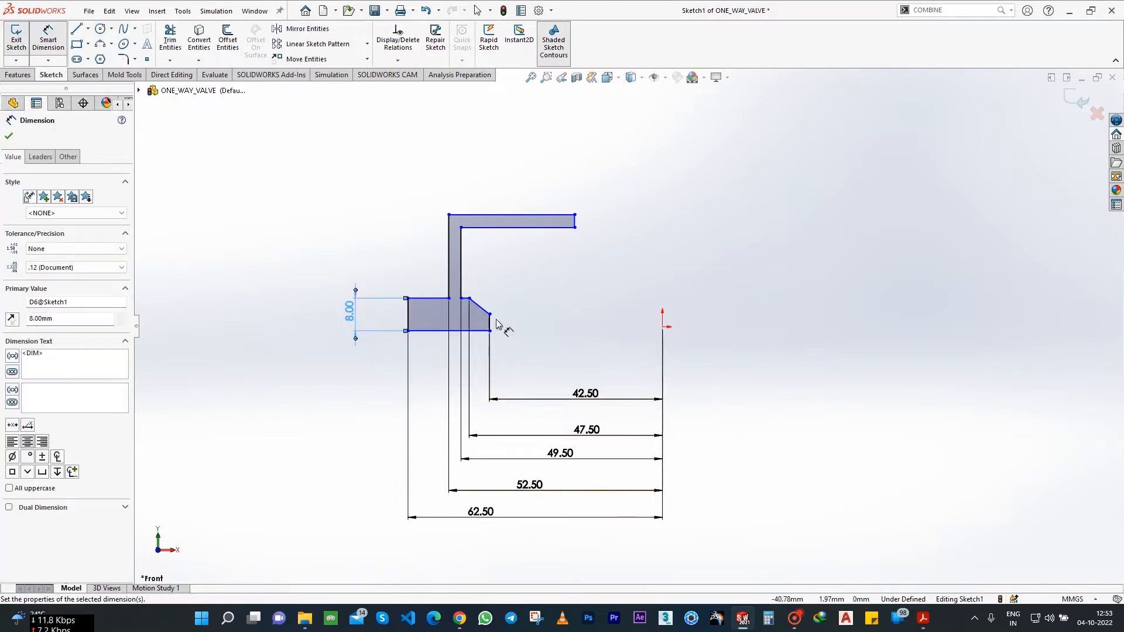
left_click(491, 323)
left_click(576, 285)
type("3")
key("Return")
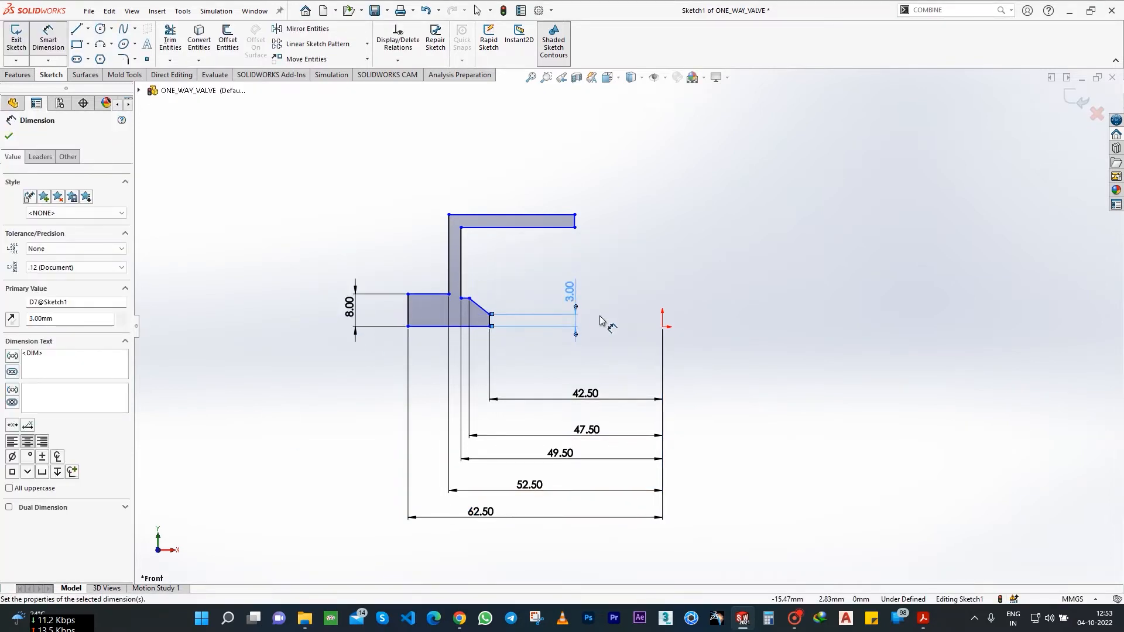
Dimension the profile's overall height from the bottom line to the uppermost line as 32 mm.
left_click(508, 221)
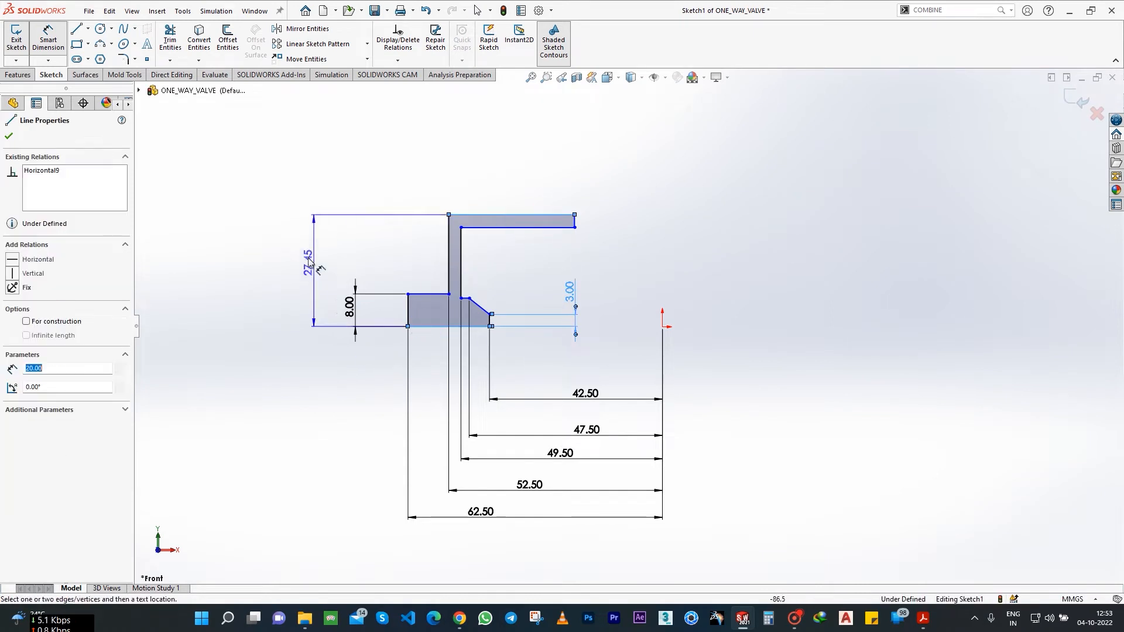
left_click(308, 264)
type("32")
key("Return")
key("Escape")
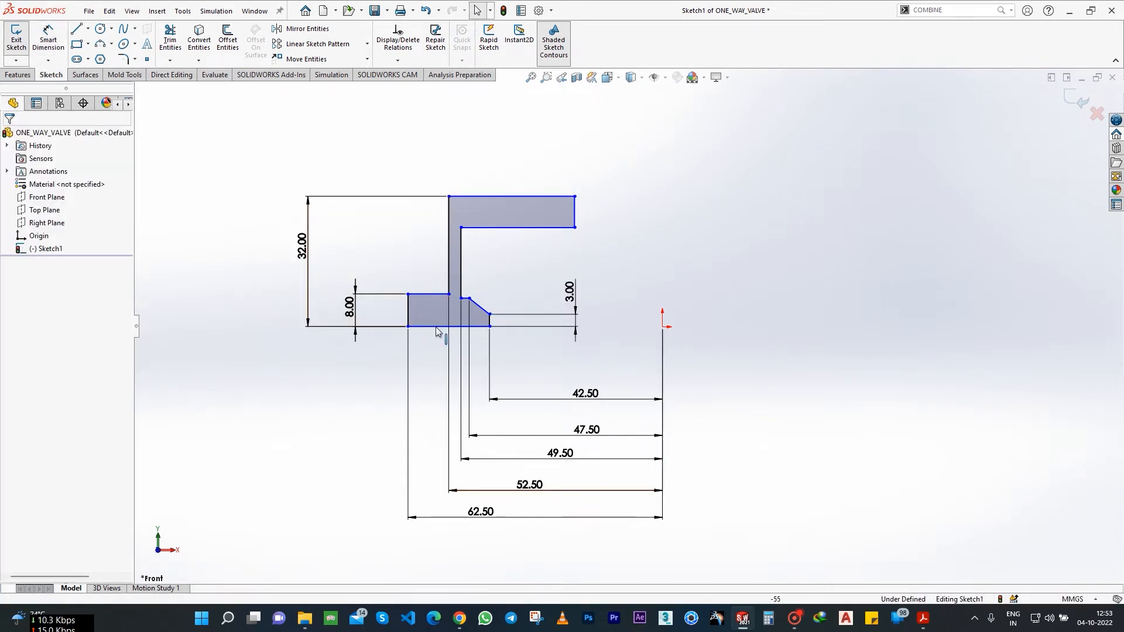
Constrain the profile's bottom line to lie on the Top Plane.
left_click(436, 326)
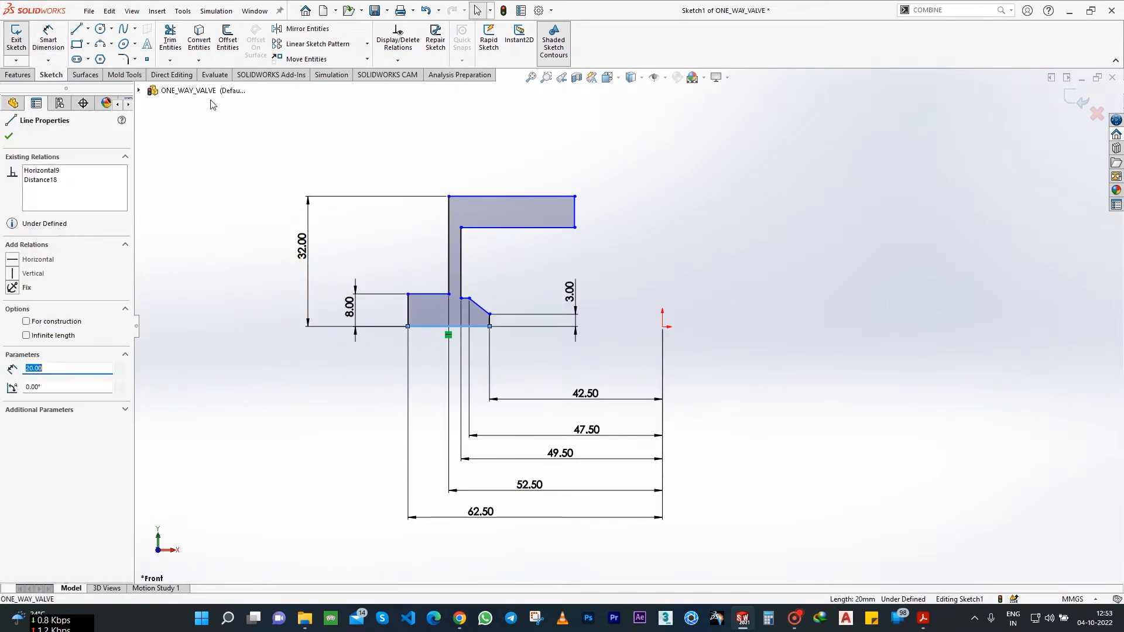
left_click(139, 92)
left_click(189, 170, "ctrl")
left_click(36, 325)
left_click(764, 393)
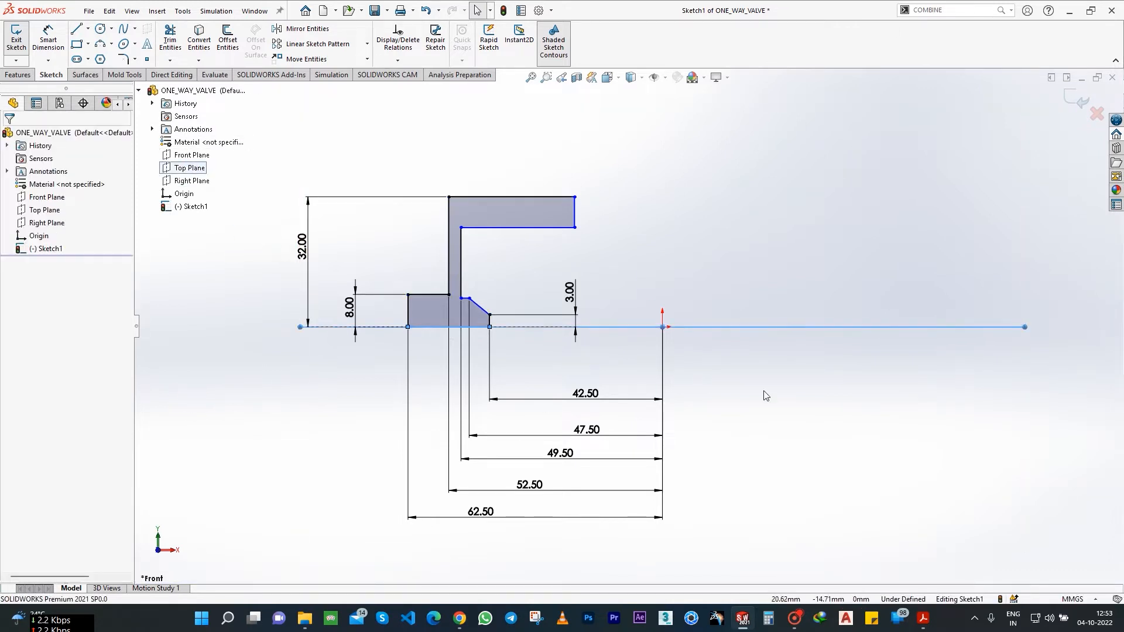
Dimension the angle between the sloped edge and the profile's bottom line as 45 degrees.
scroll(458, 346, "down", 3)
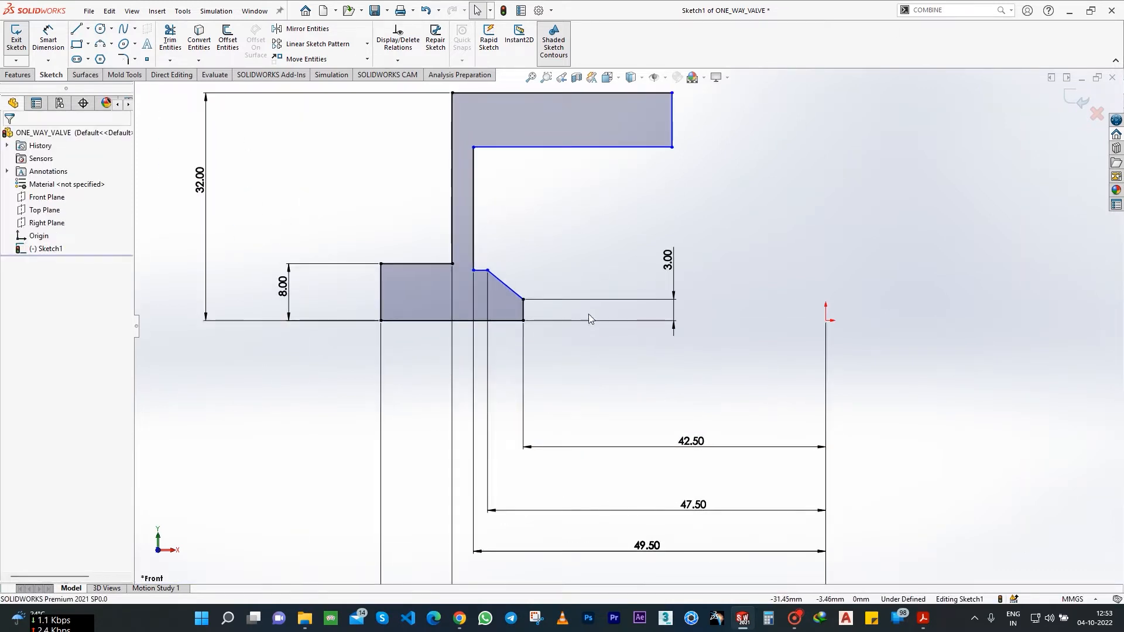
left_click(513, 292)
left_click(427, 321)
left_click(345, 286)
type("45")
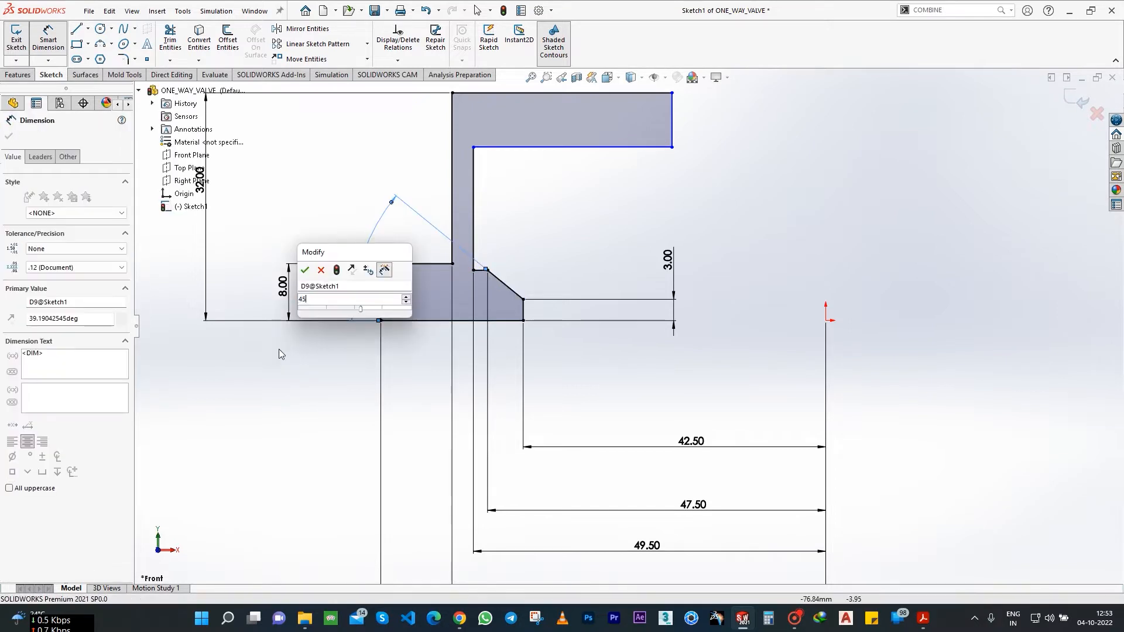
key("Return")
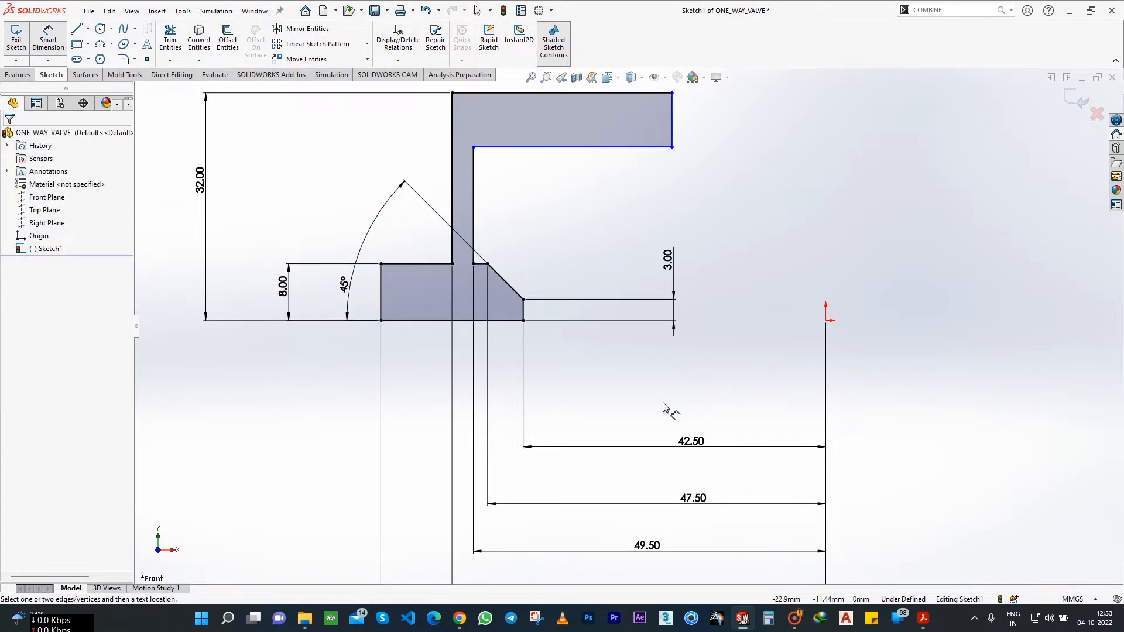
Dimension the thickness of the upper horizontal lip at its free end as 3 mm.
scroll(665, 406, "up", 2)
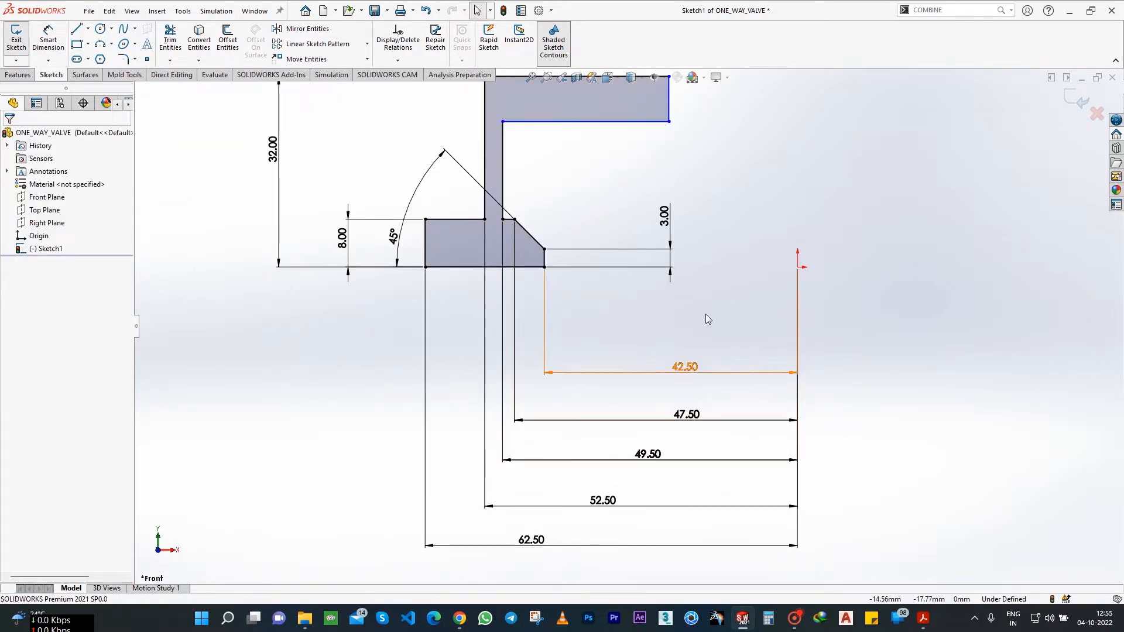
left_click(670, 101)
left_click(703, 95)
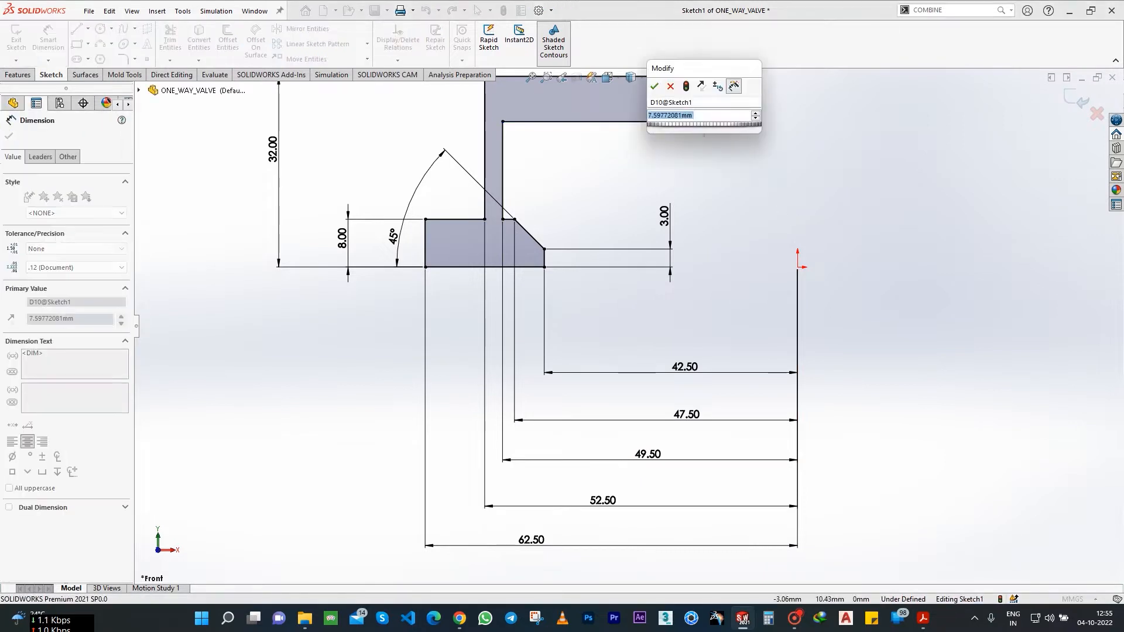
type("3")
key("Return")
left_click(781, 209)
scroll(702, 111, "up", 1)
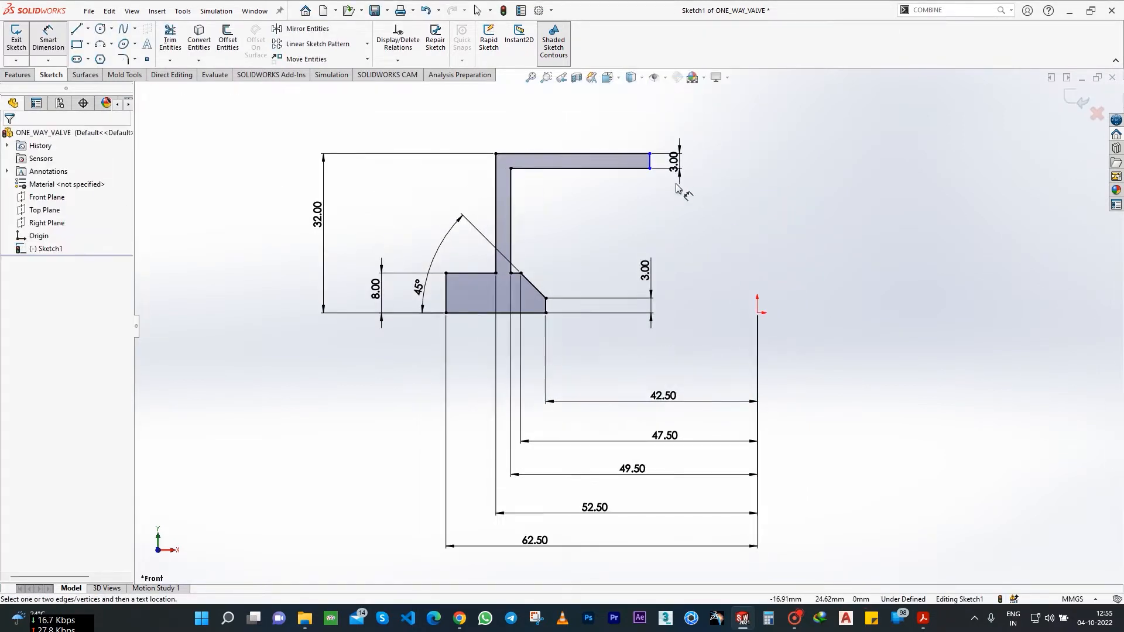
Dimension the horizontal distance from the upper lip's free end to the origin as 20 mm.
left_click(651, 159)
left_click(759, 312)
left_click(714, 109)
type("20")
key("Return")
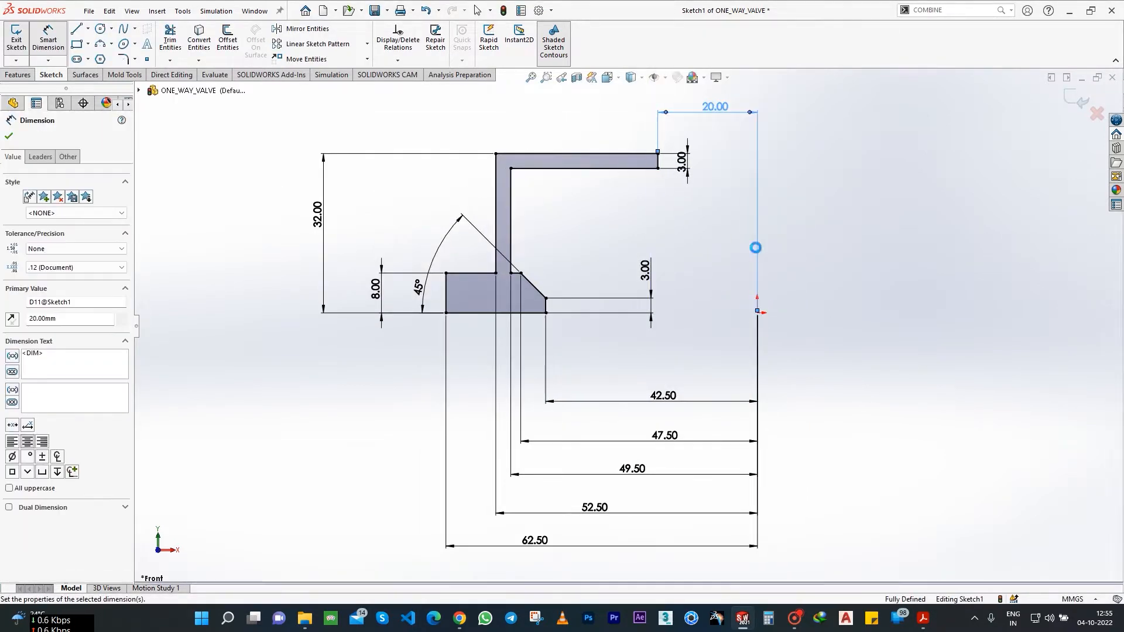
left_click(864, 222)
Set the horizontal distance between the upper lip's free end and the origin to 25 mm.
double_click(715, 107)
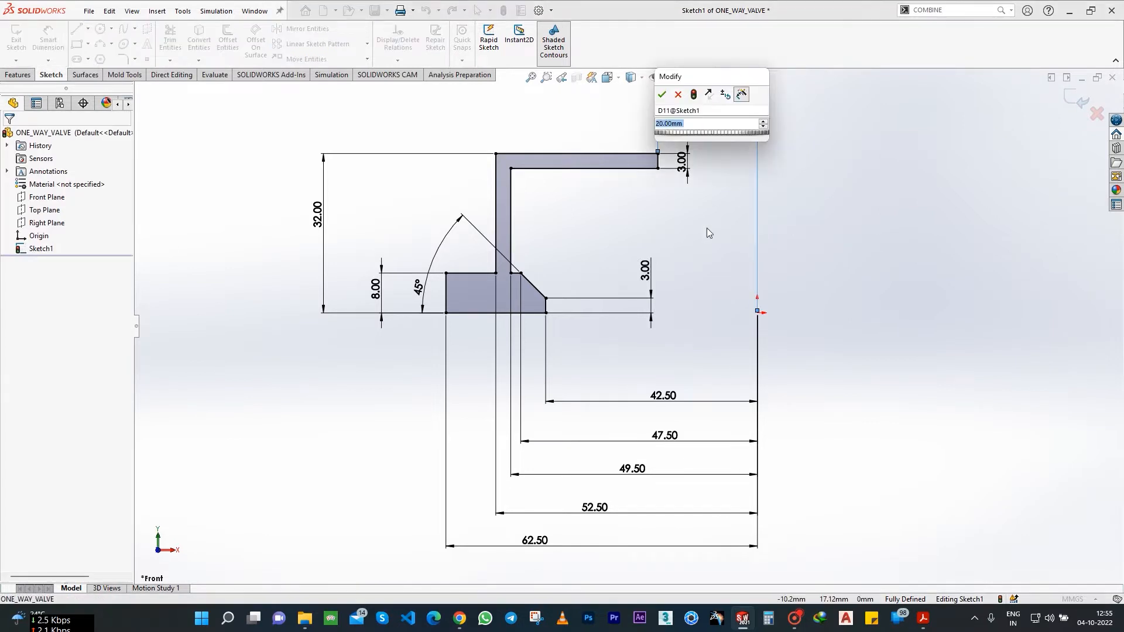
type("25")
key("Return")
left_click(871, 261)
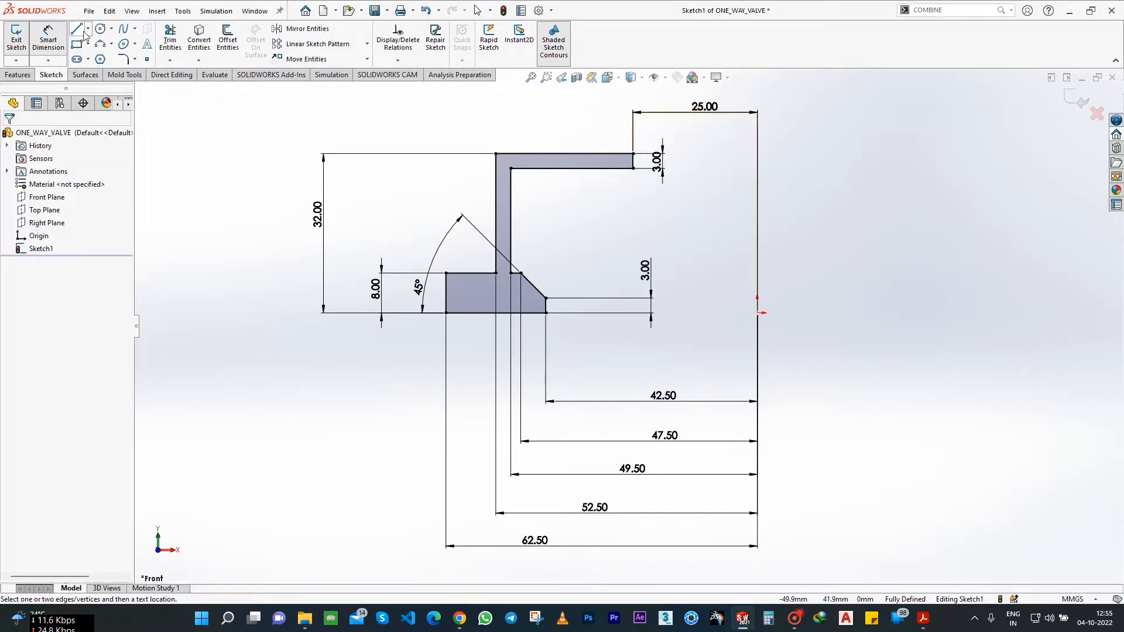
Draw a vertical centerline up from the origin and revolve the profile 360 degrees around it.
left_click(757, 313)
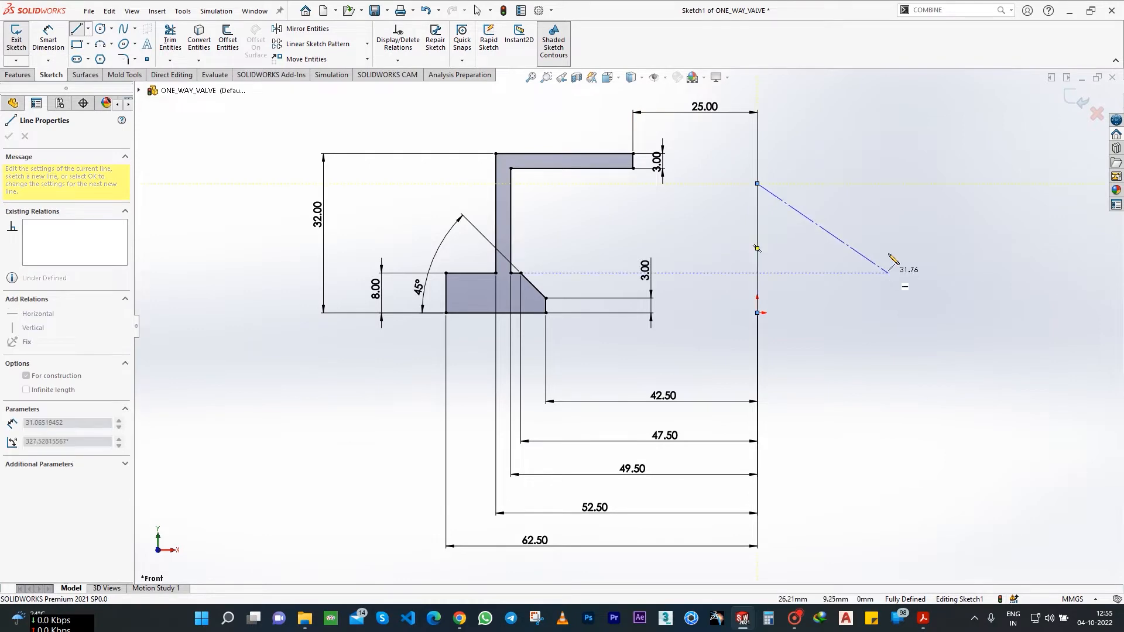
key("Escape")
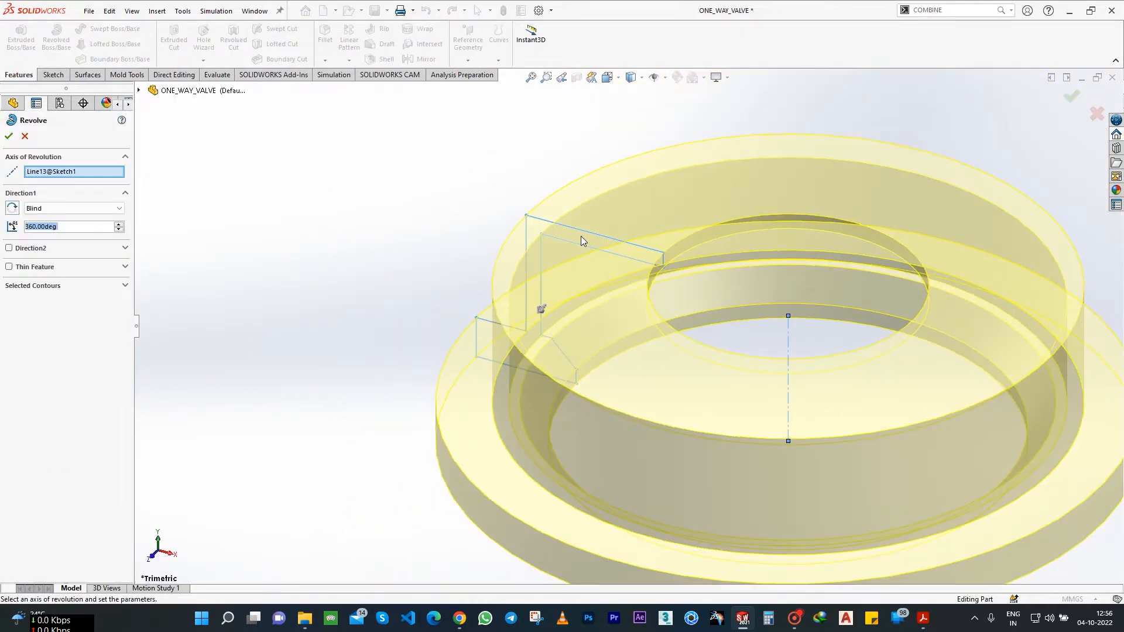
right_click(162, 244)
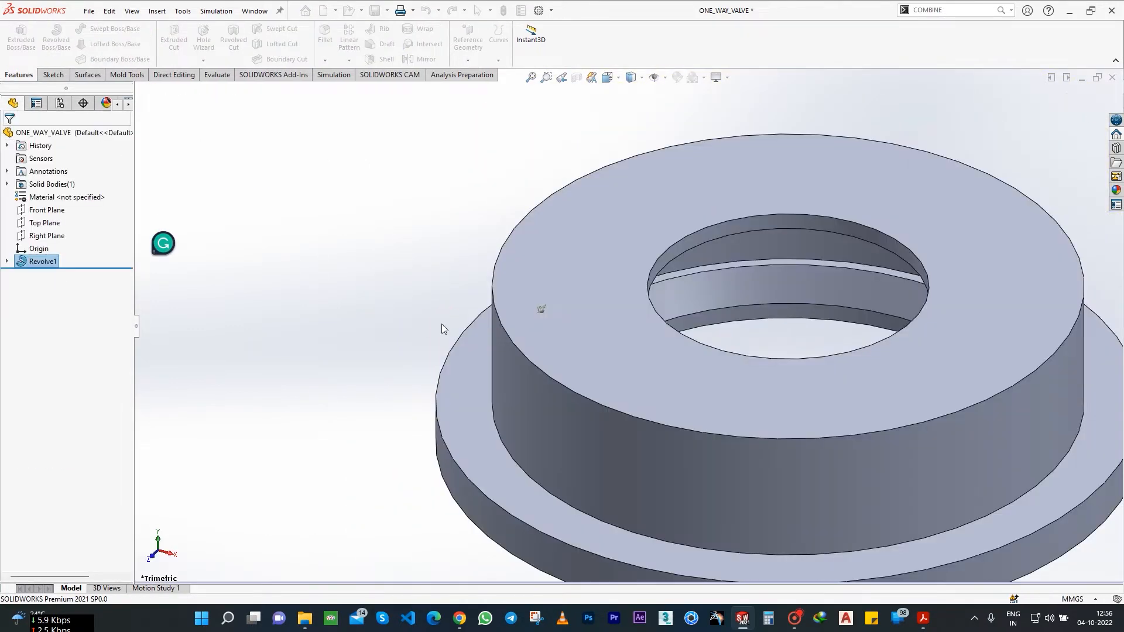
Reopen the revolved body's profile sketch and fillet the outer upper corner with a 15 mm radius.
right_click(626, 349)
left_click(655, 314)
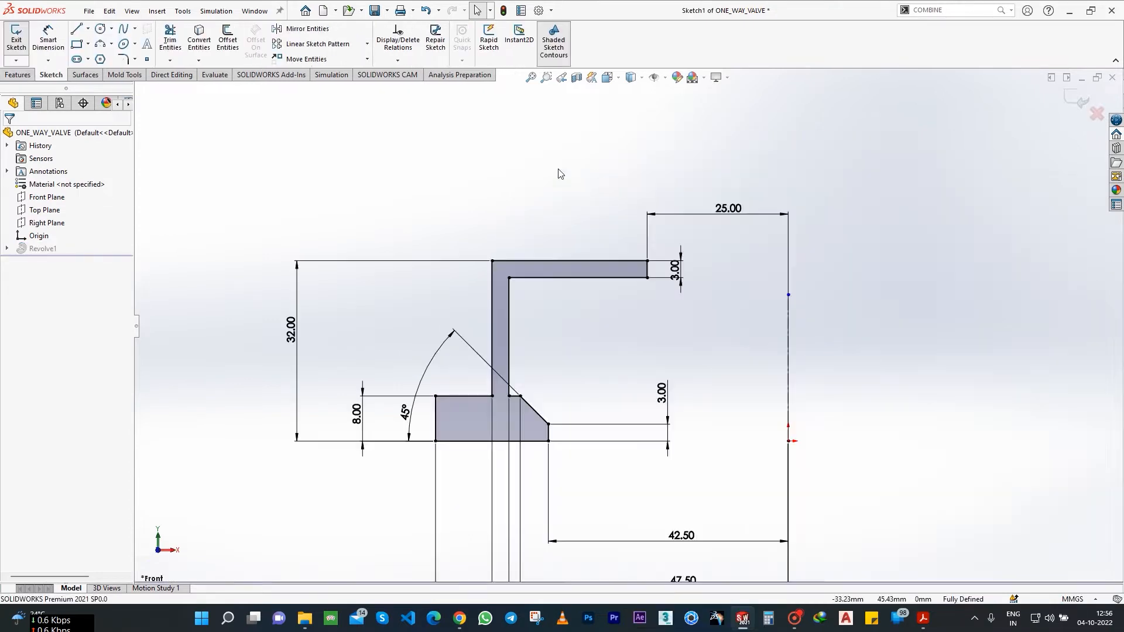
left_click(126, 59)
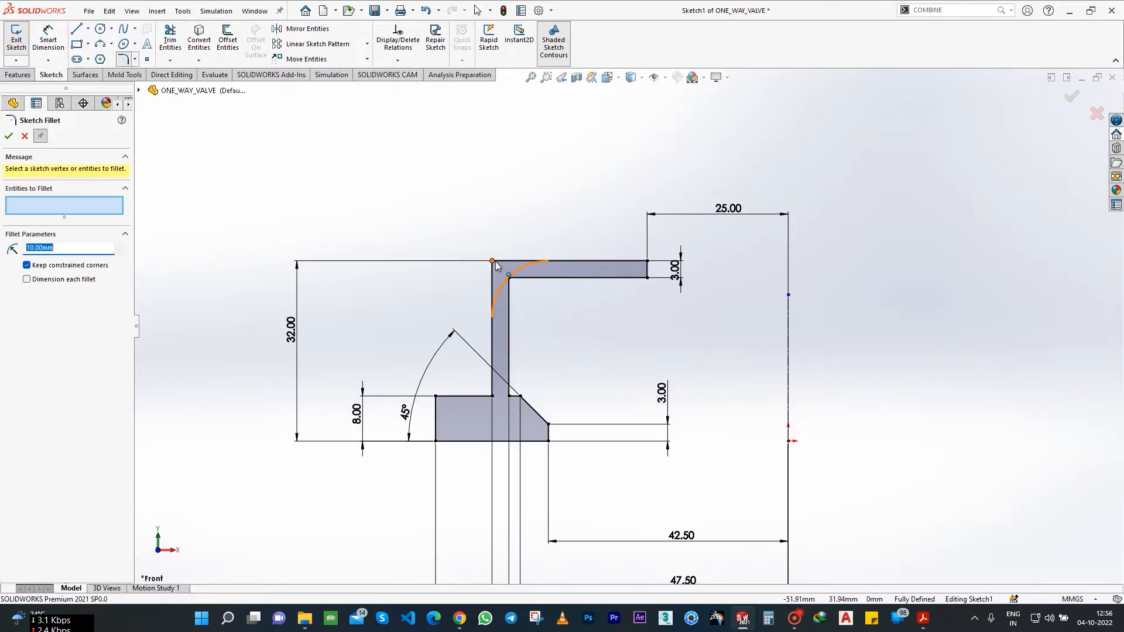
left_click(492, 261)
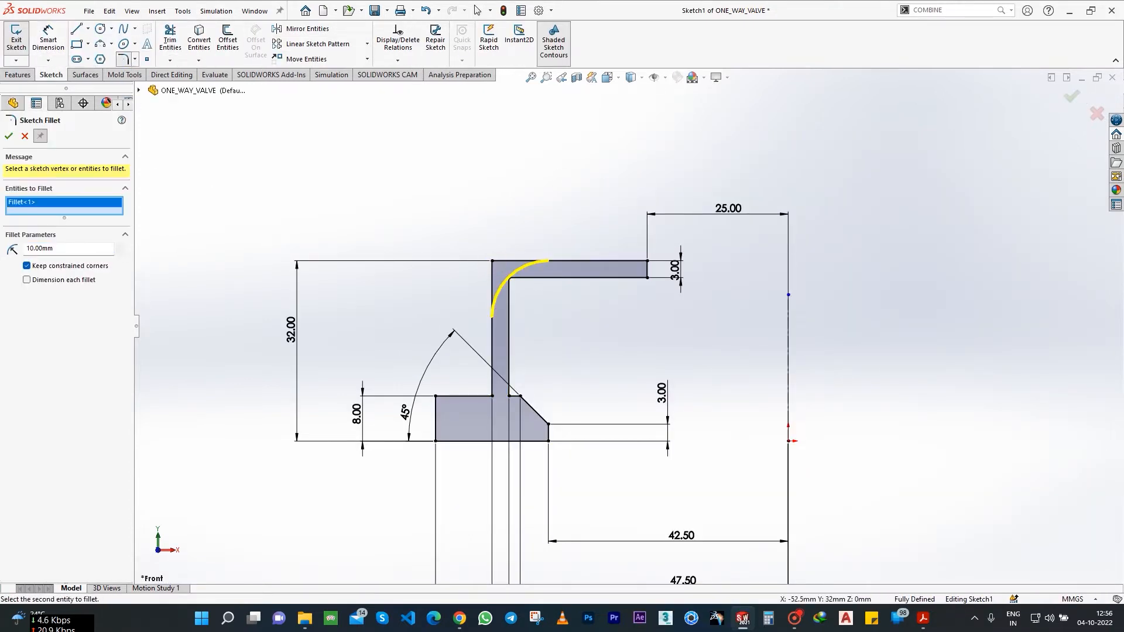
left_click(8, 137)
Fillet the inner upper corner of the profile with a 12 mm radius and exit the sketch.
left_click(508, 280)
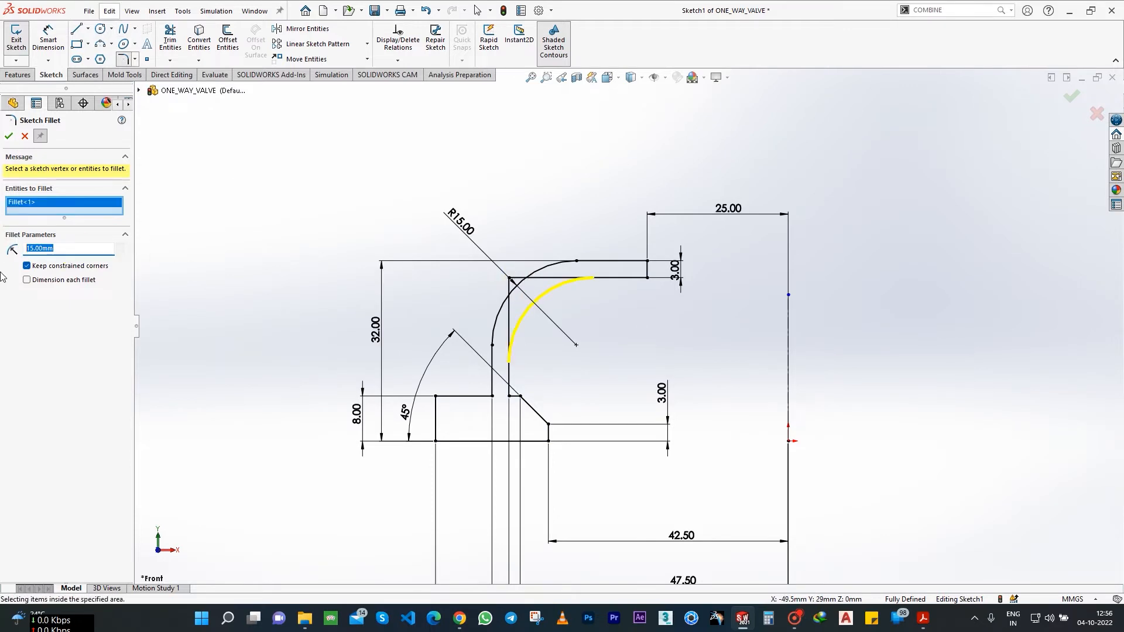
left_click(8, 137)
left_click(1075, 94)
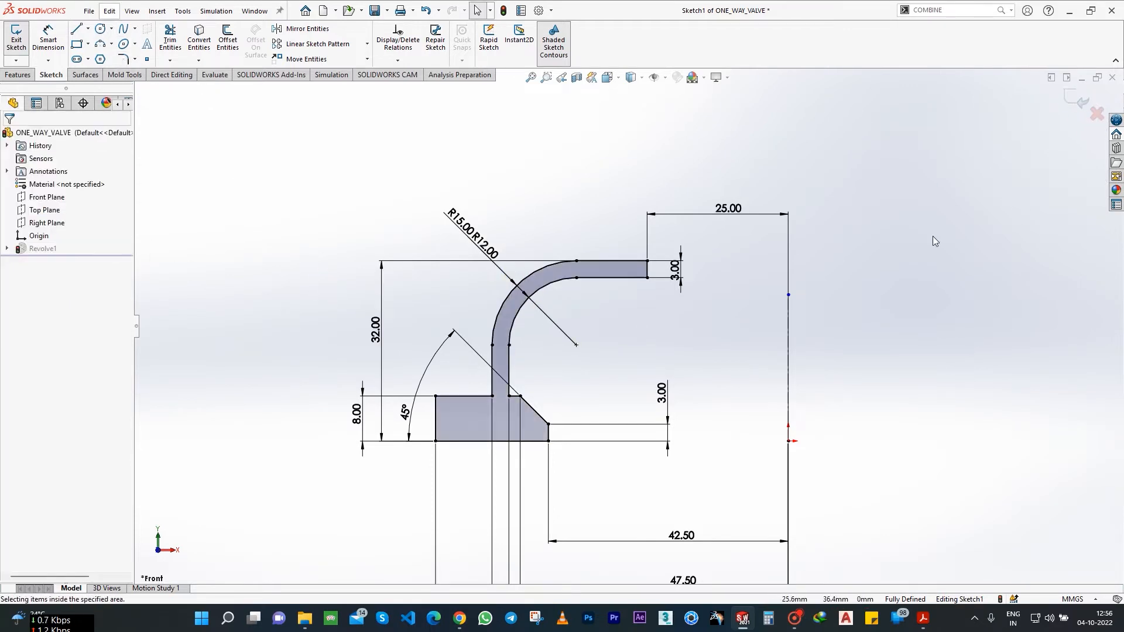
left_click(1071, 106)
Start a sketch on the revolved body's flat top face and draw a rectangle about 159 by 33 mm above the origin.
mouse_move(755, 319)
middle_mouse_down()
mouse_move(726, 282)
mouse_move(578, 377)
mouse_move(580, 396)
middle_mouse_up()
left_click(673, 225)
left_click(711, 187)
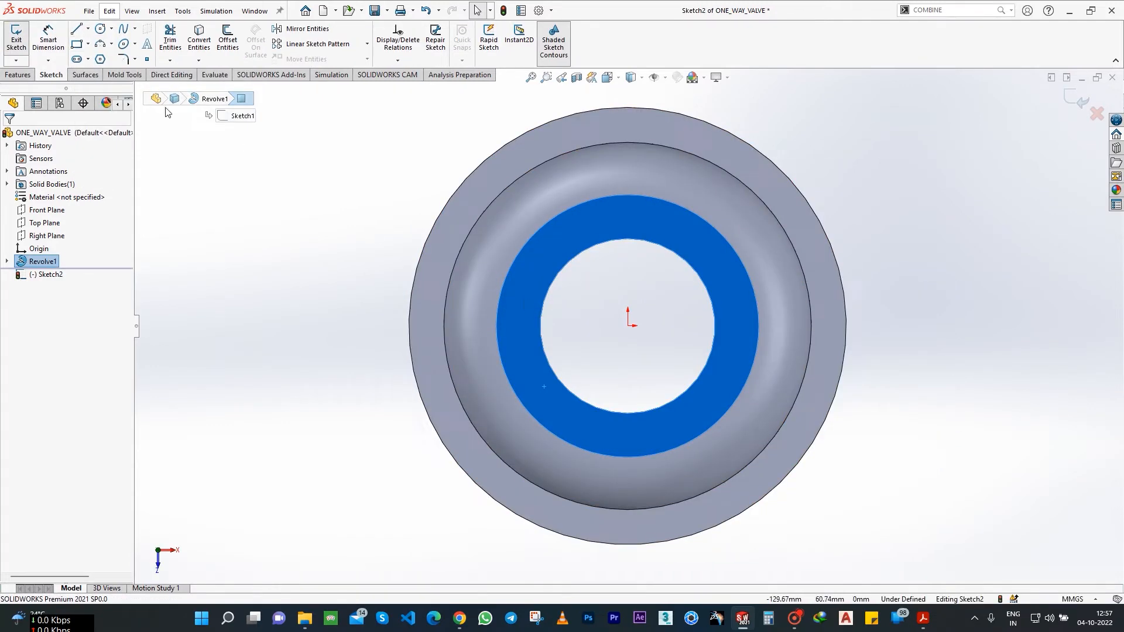
left_click(78, 45)
left_click(377, 137)
left_click(935, 254)
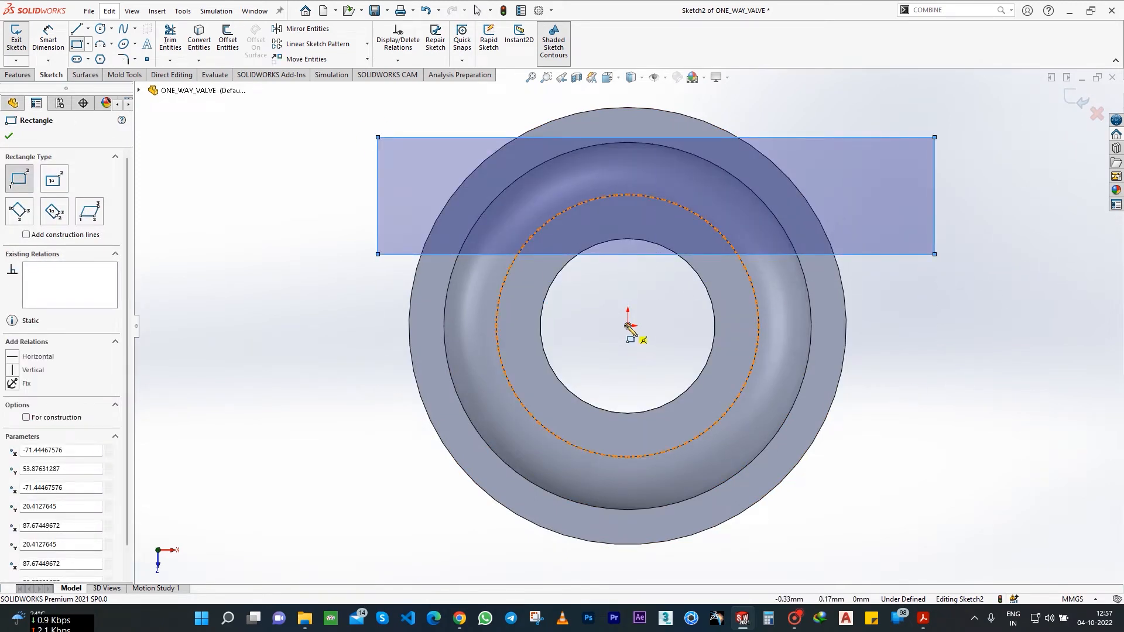
Draw a rectangle about 69 by 27 mm from the origin and trim the segments overlapping the first rectangle.
left_click(628, 326)
left_click(869, 230)
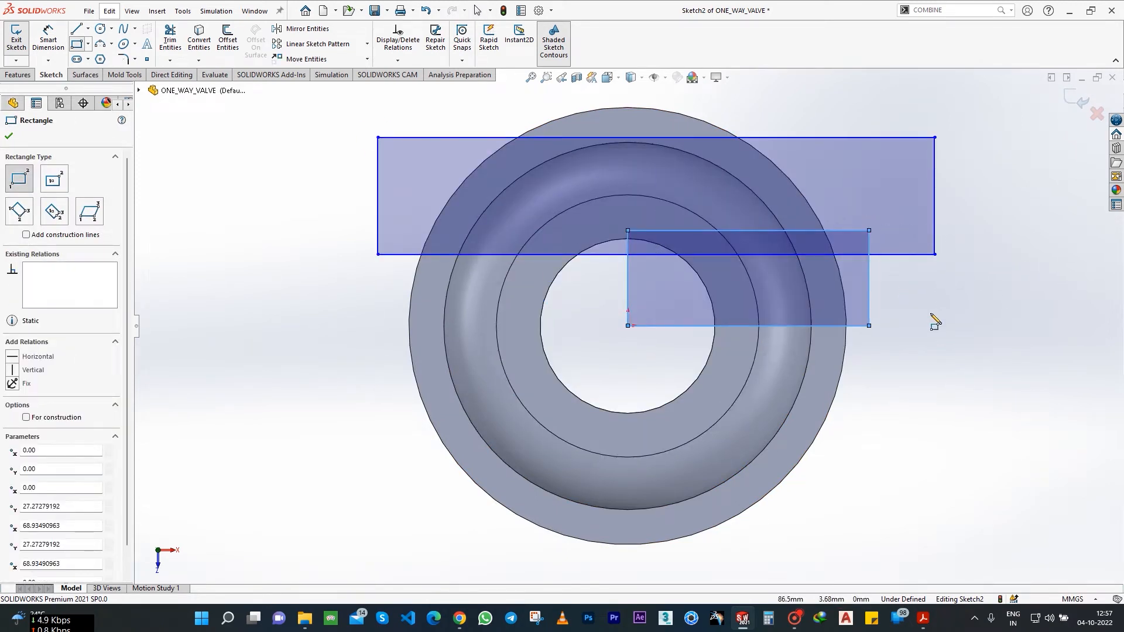
left_click(170, 38)
left_click_drag(746, 265, 676, 208)
left_click_drag(893, 235, 861, 243)
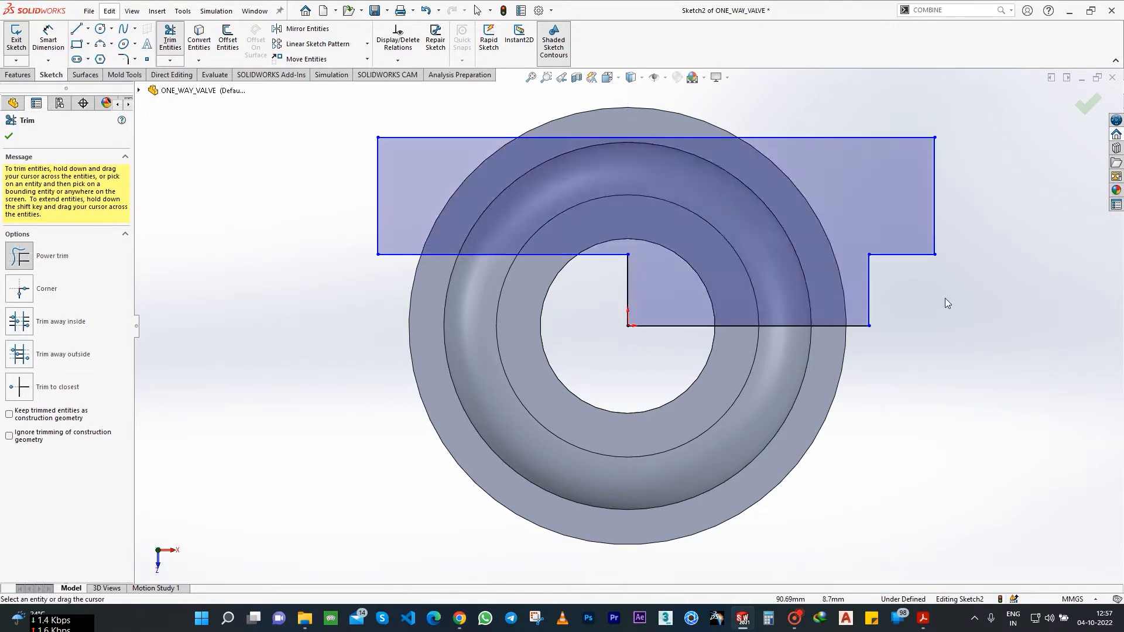
Dimension the vertical distance between the outline's lower-left horizontal edge and the bottom line through the origin as 25 mm.
left_click(66, 42)
left_click(628, 292)
left_click(324, 289)
type("2")
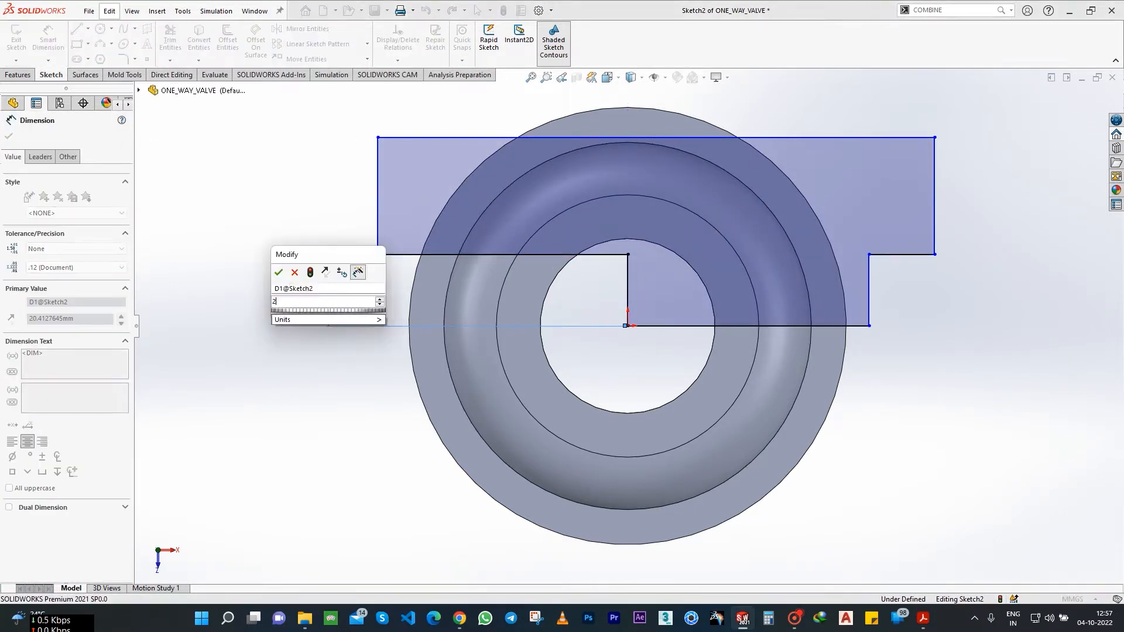
type("5")
key("Return")
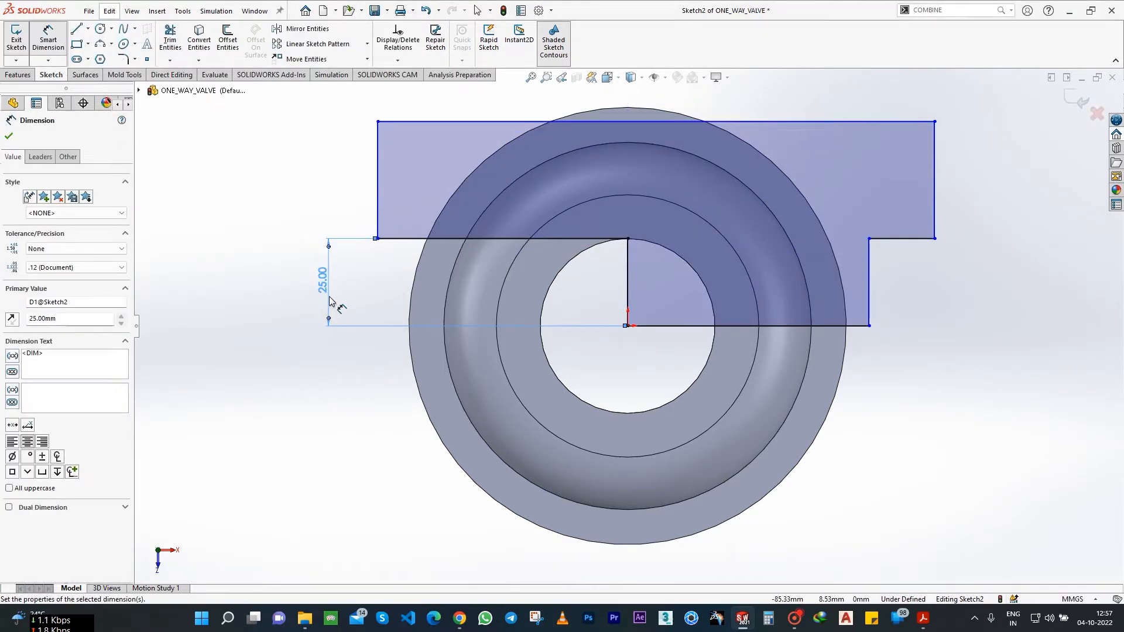
left_click(281, 269)
Delete the outline's bottom line and dimension the lower-left horizontal edge 25 mm vertically from the origin.
left_click(683, 326)
key("Delete")
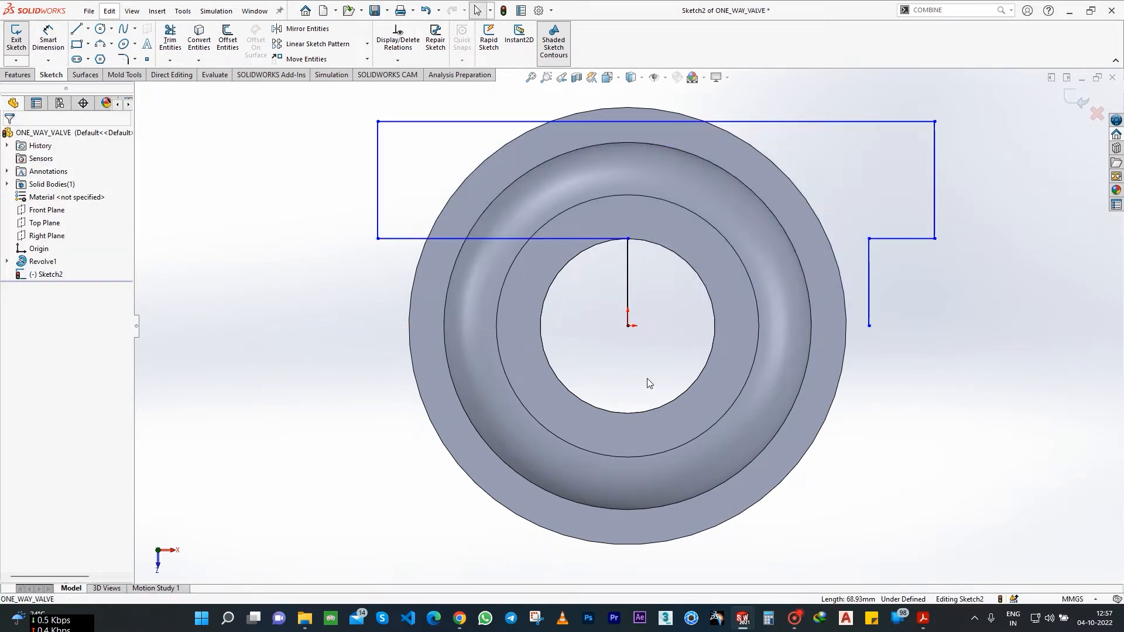
left_click(628, 325)
left_click(573, 239)
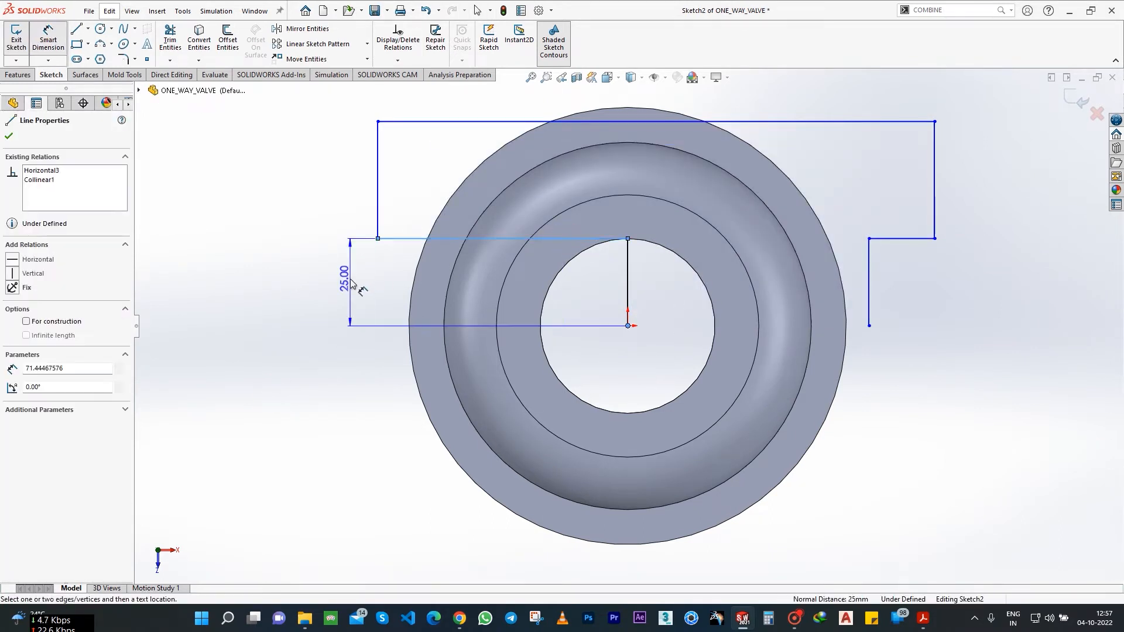
left_click(350, 279)
left_click(301, 264)
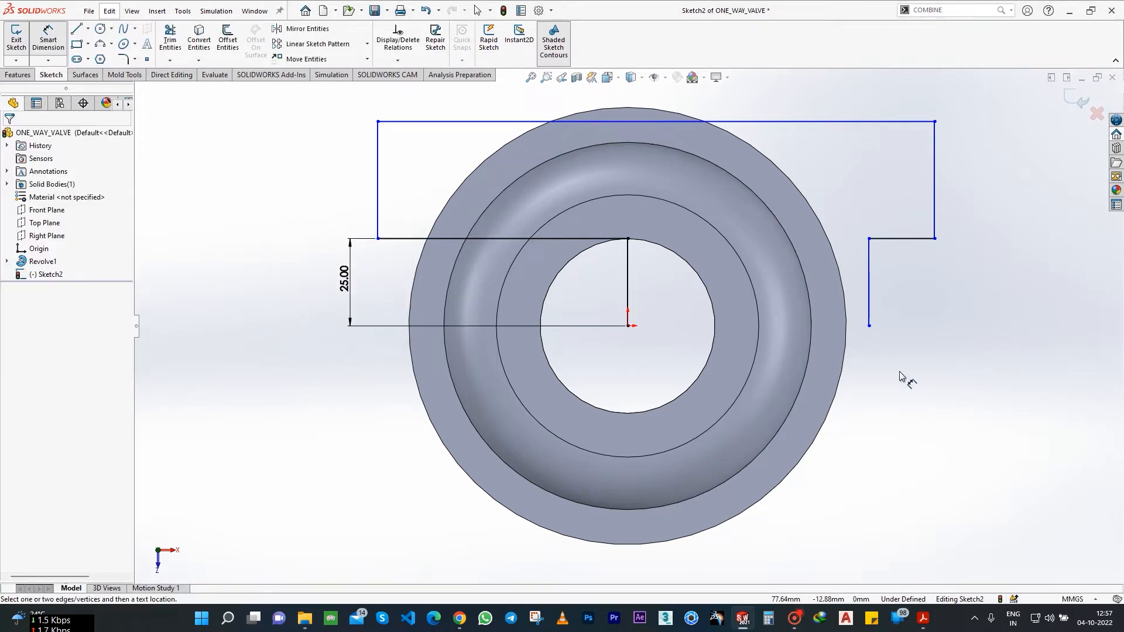
Dimension the right step's short vertical line 70 mm horizontally from the vertical line at the origin.
left_click(870, 295)
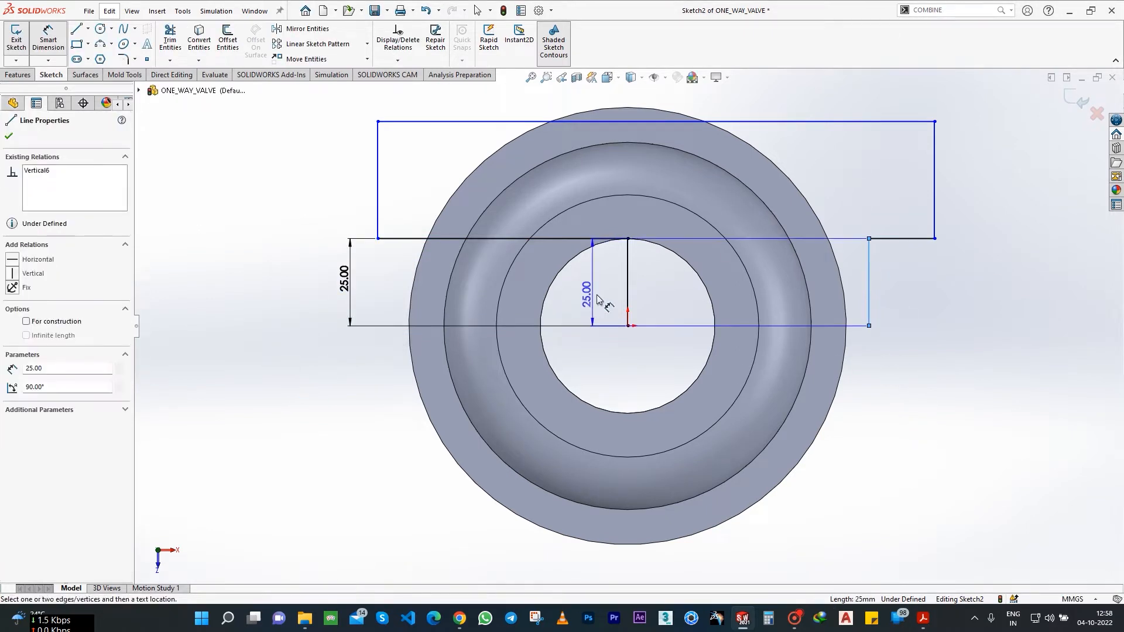
left_click(676, 300)
type("70")
key("Return")
left_click(923, 363)
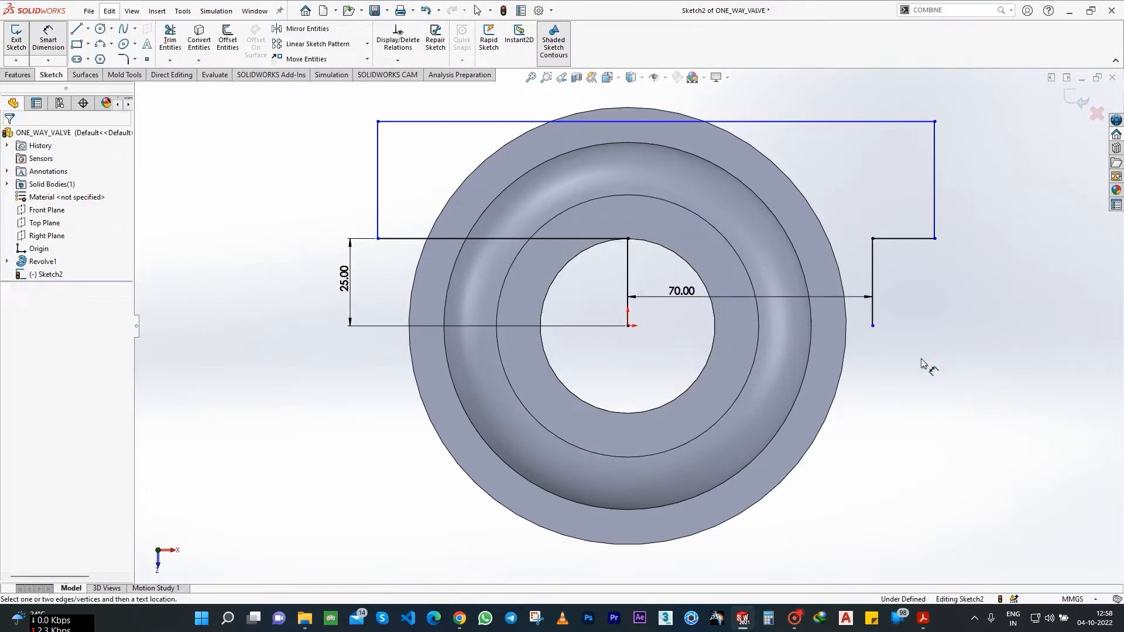
Mirror all the outline's lines about the Front Plane to close the profile.
left_click(33, 32)
mouse_move(354, 95)
left_mouse_down()
mouse_move(703, 301)
mouse_move(1054, 265)
left_mouse_up()
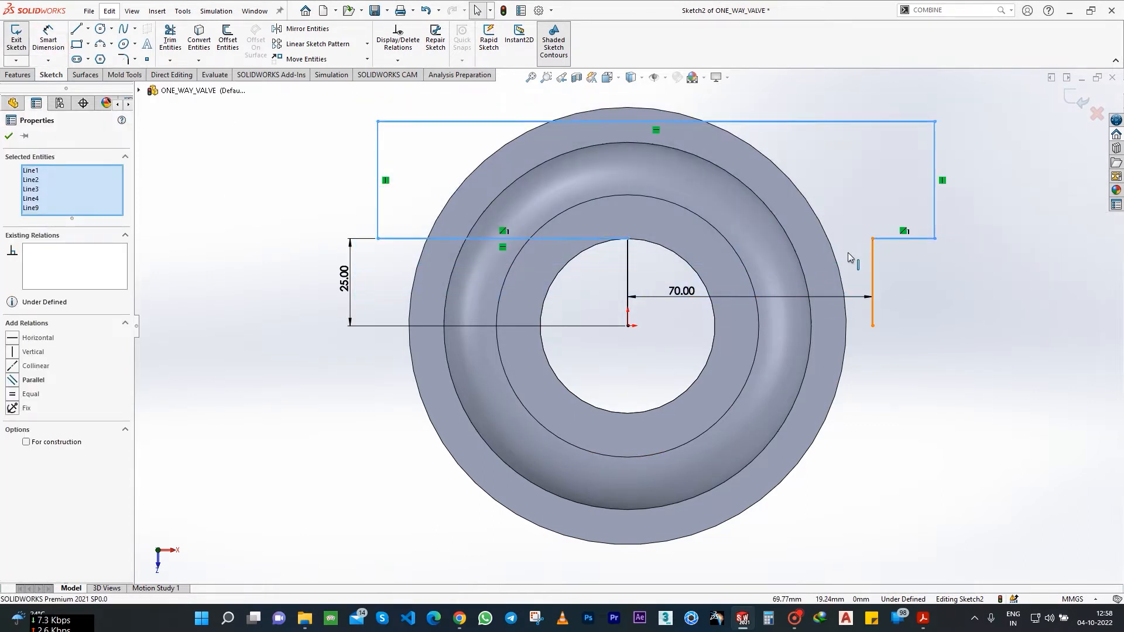
left_click(872, 281, "ctrl")
left_click(629, 285, "ctrl")
left_click(305, 29)
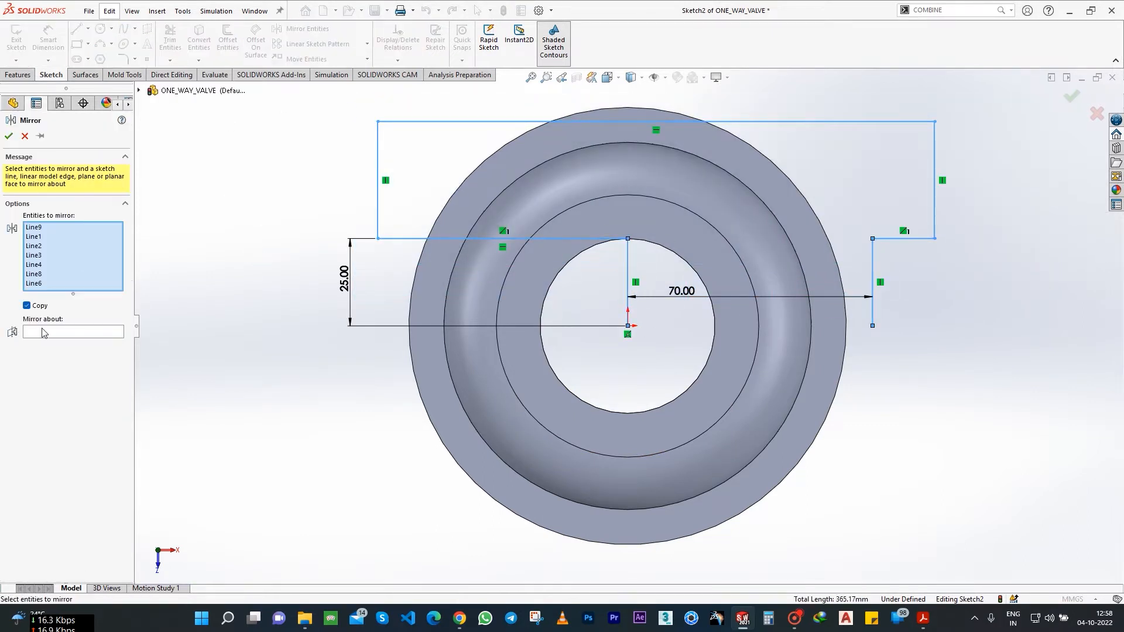
left_click(140, 91)
left_click(188, 178)
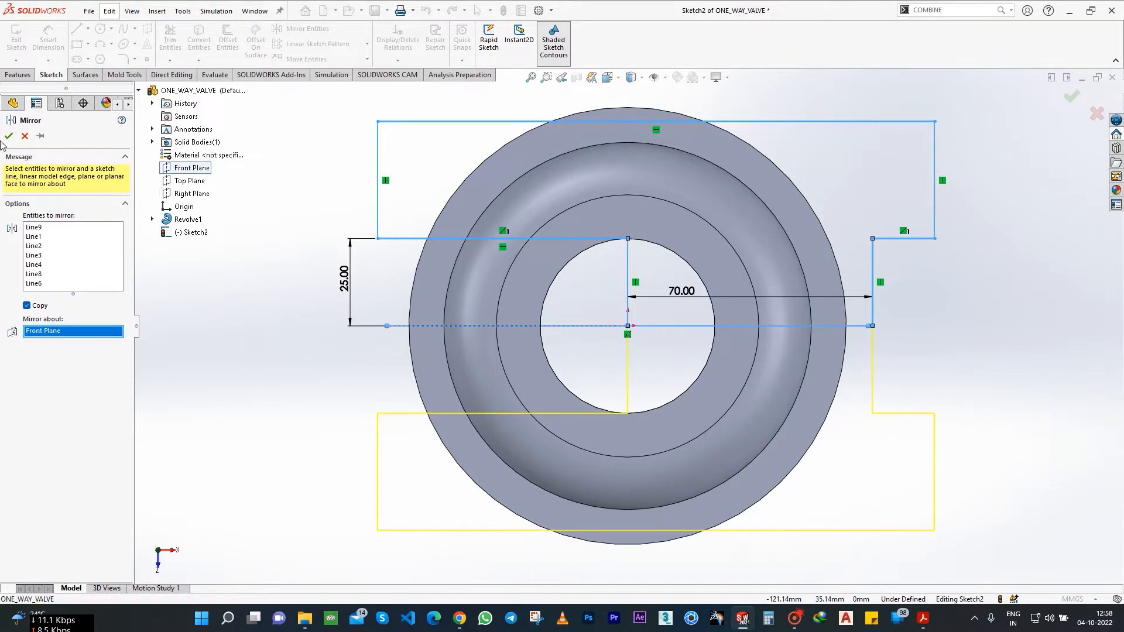
key("Return")
Cut-extrude the mirrored outline 20 mm deep into the revolved body.
middle_click_drag(963, 334, 1099, 112)
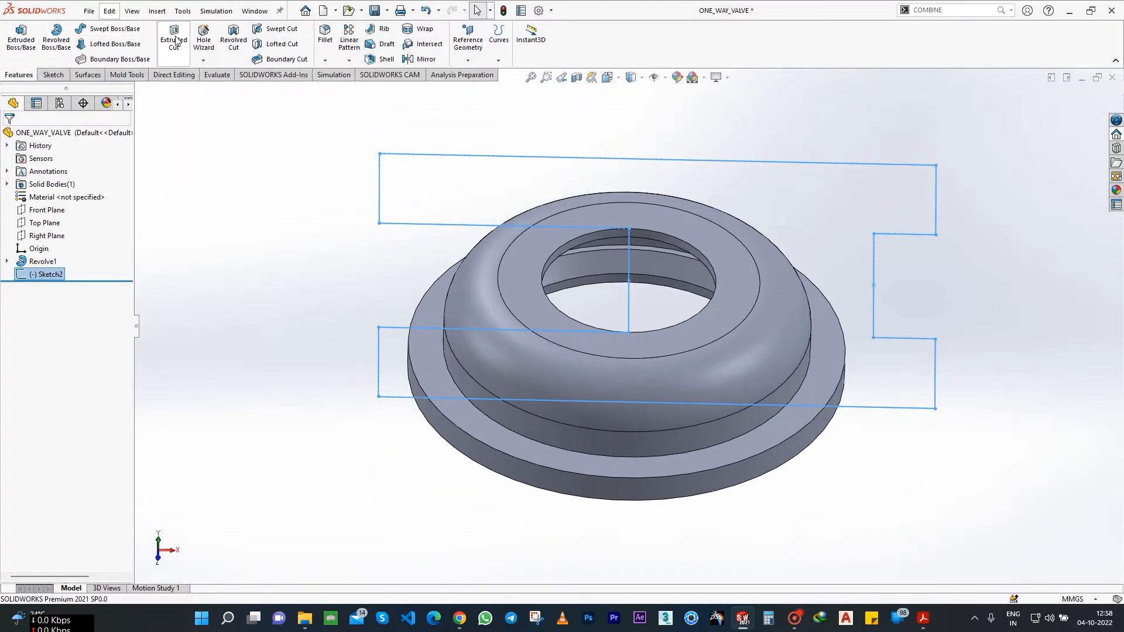
left_click(174, 39)
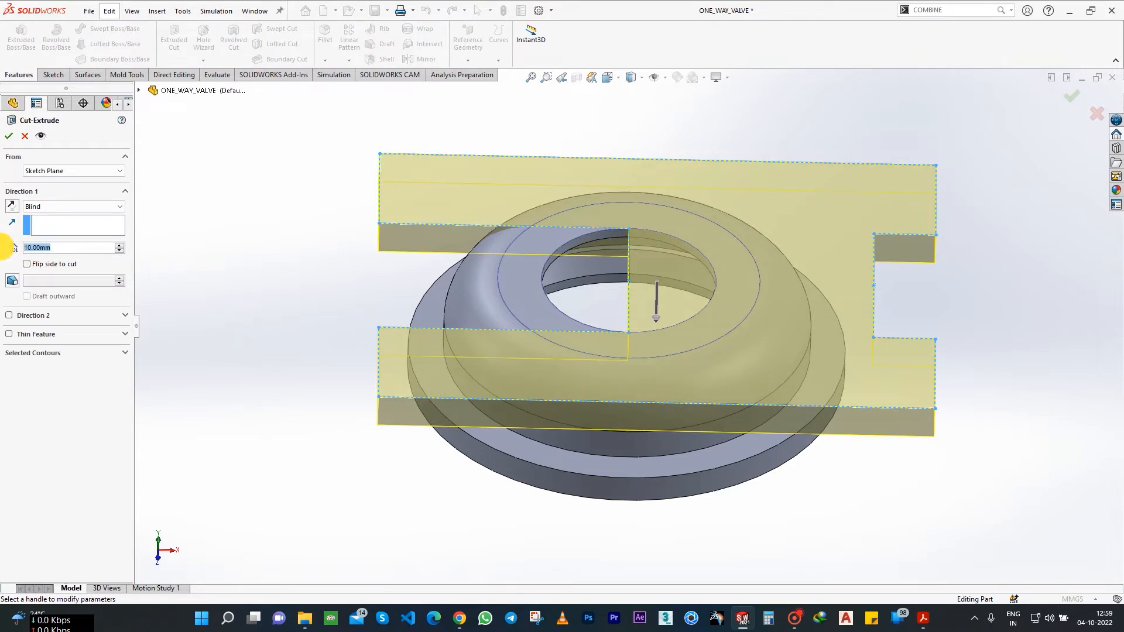
type("20")
key("Return")
left_click(9, 136)
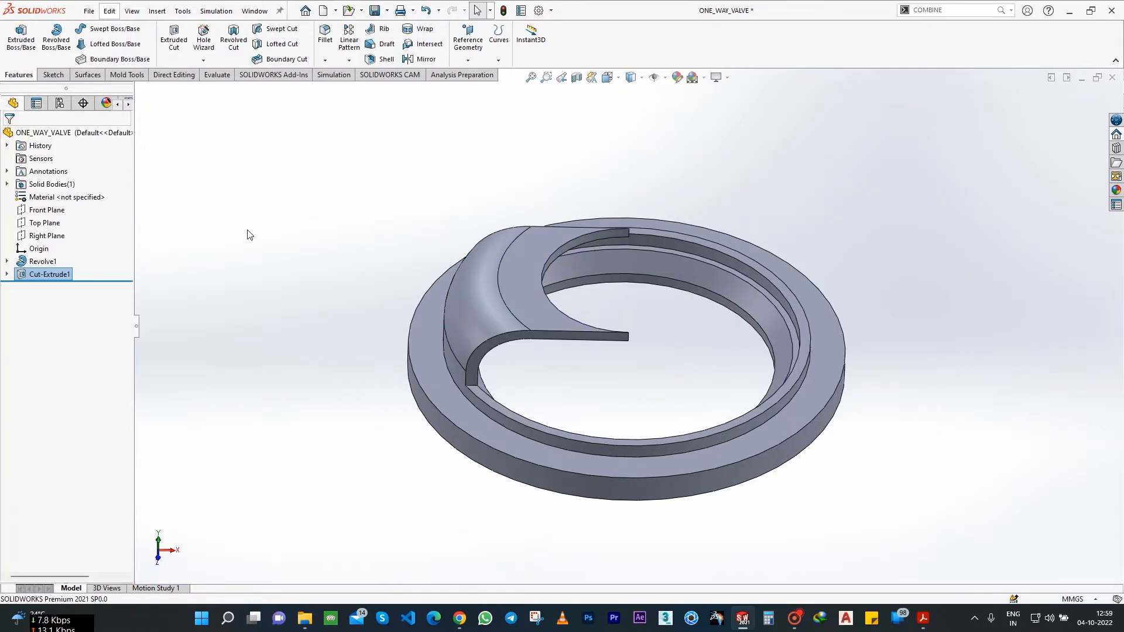
Start a sketch on the curved arm's front cut face and draw a rectangle about 15 mm wide across the arm's free end.
middle_click_drag(640, 430, 609, 334)
left_click(490, 300)
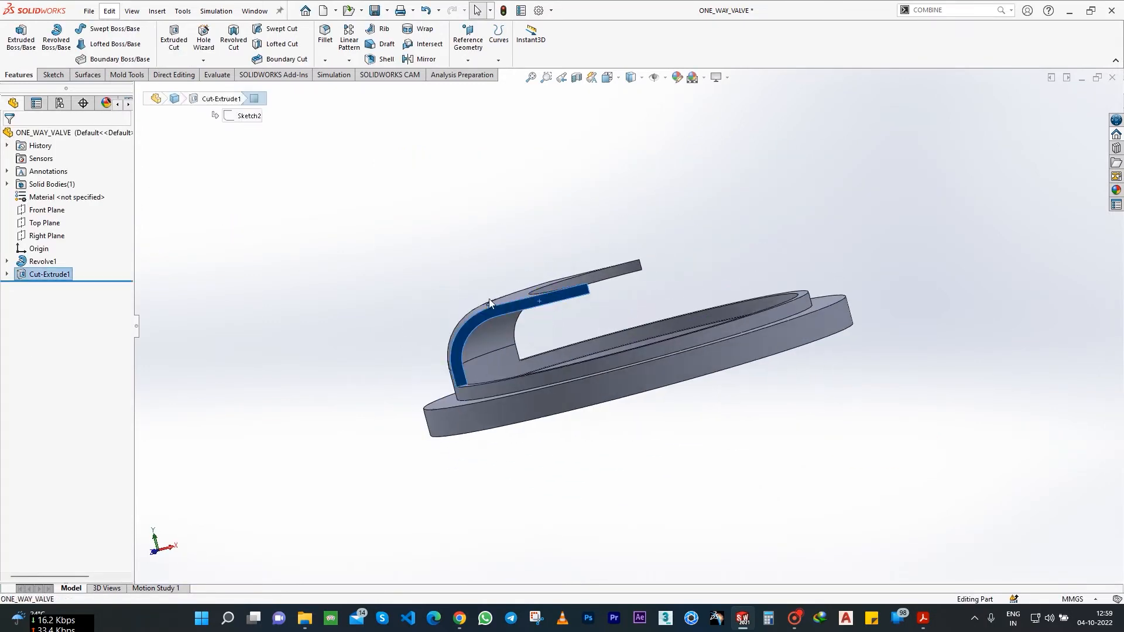
left_click(51, 75)
left_click(18, 46)
left_click(654, 235)
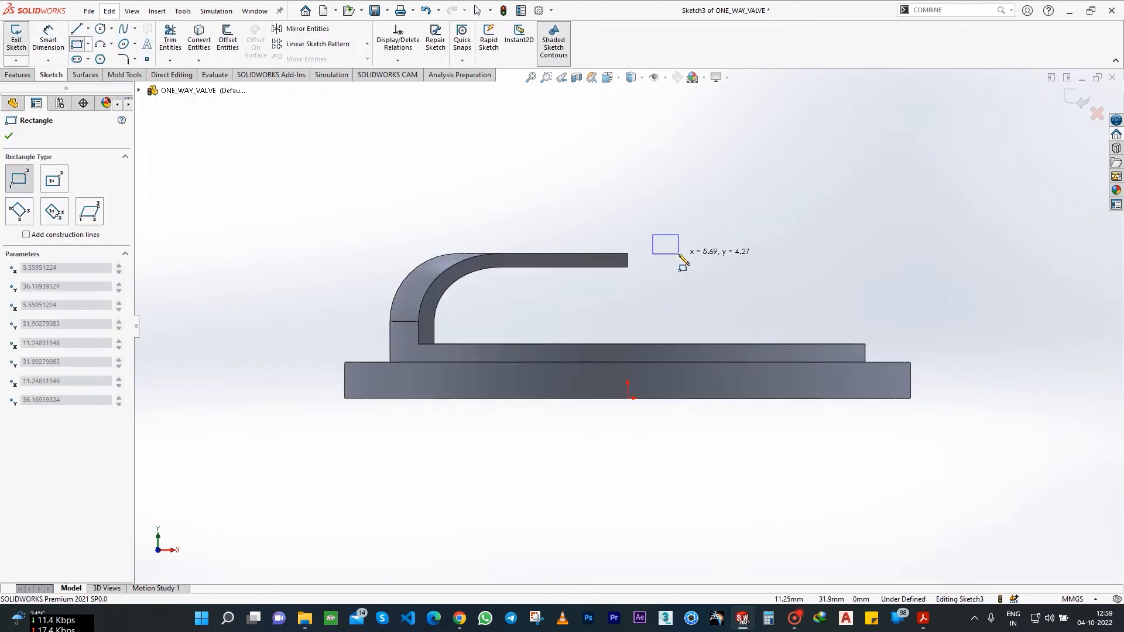
left_click(585, 268)
Dimension the rectangle's width as 25 mm.
left_click(49, 42)
left_click(595, 236)
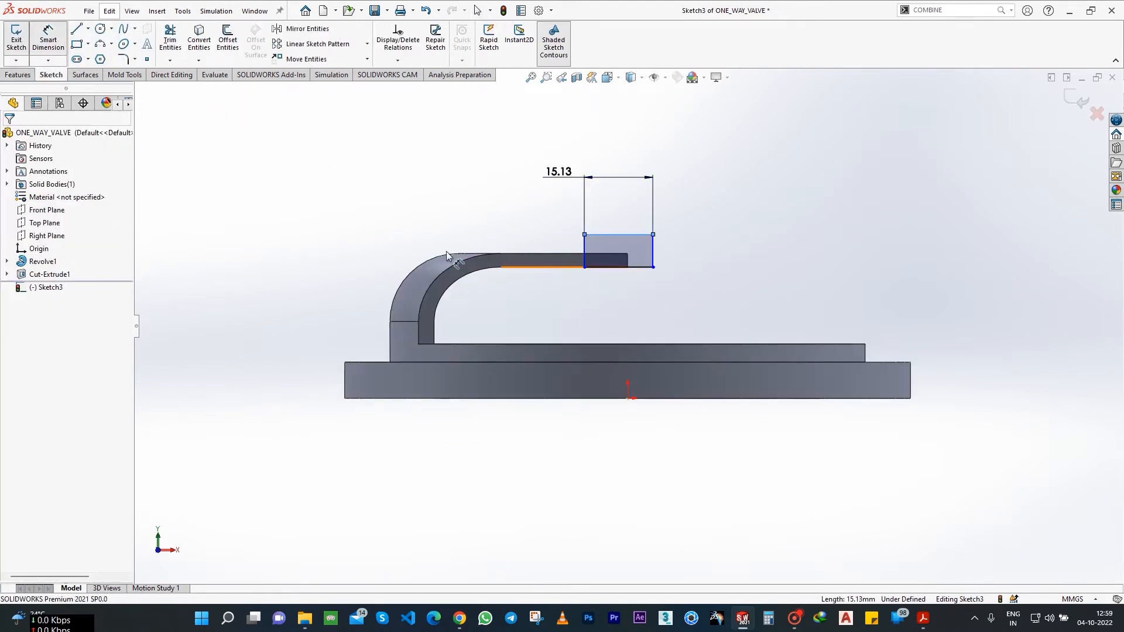
left_click(558, 171)
type("20")
key("Return")
double_click(548, 171)
type("25")
key("Return")
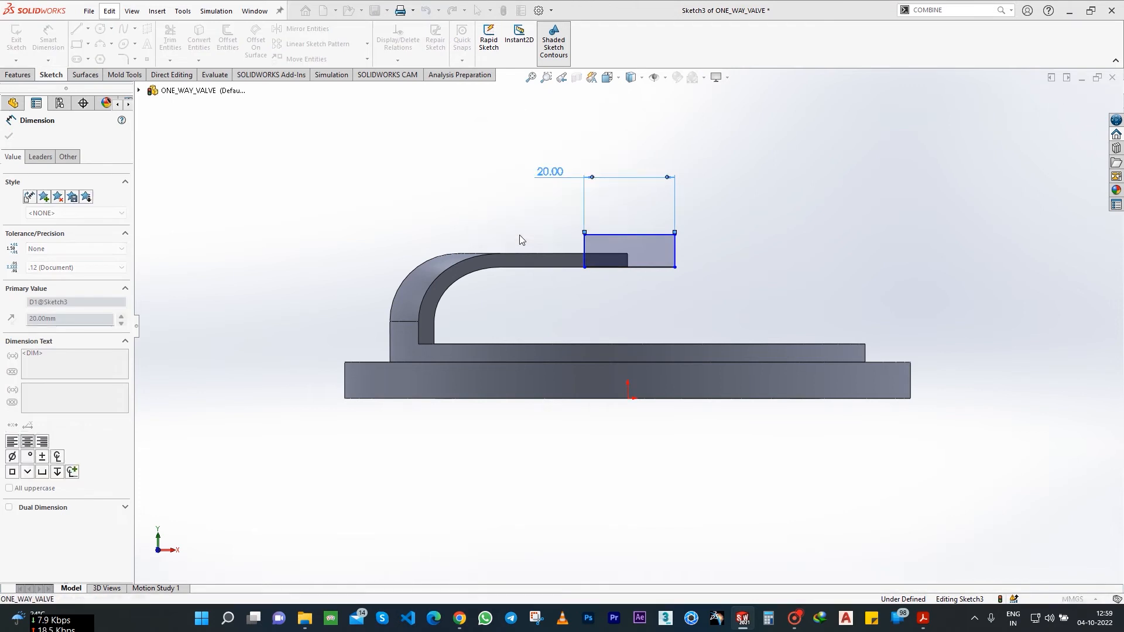
key("Escape")
Constrain the rectangle's right edge to line up with the Right Plane.
left_click(42, 235)
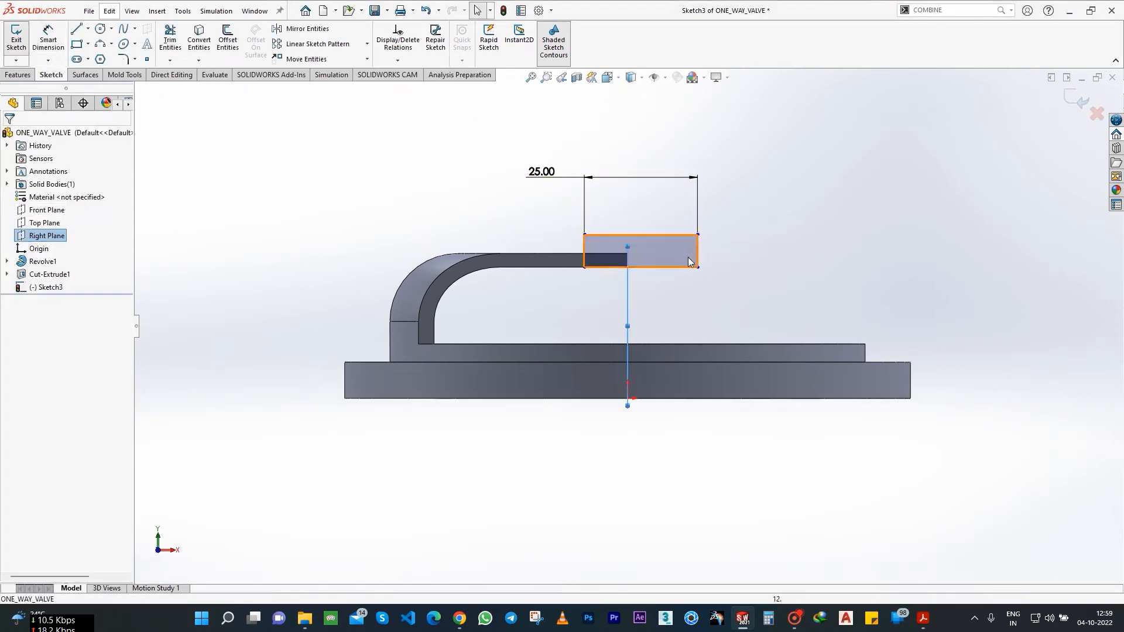
left_click(698, 256, "ctrl")
left_click(35, 325)
key("Escape")
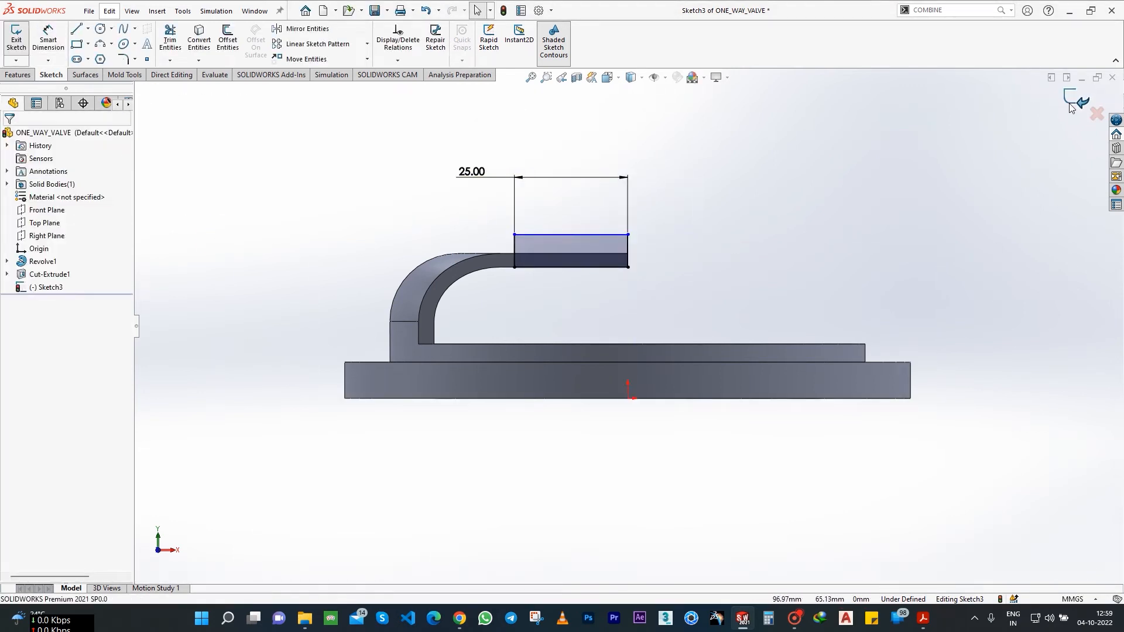
Cut-extrude the rectangle 104 mm through the arm to shorten its free end.
middle_click_drag(647, 254, 634, 279)
left_click(21, 75)
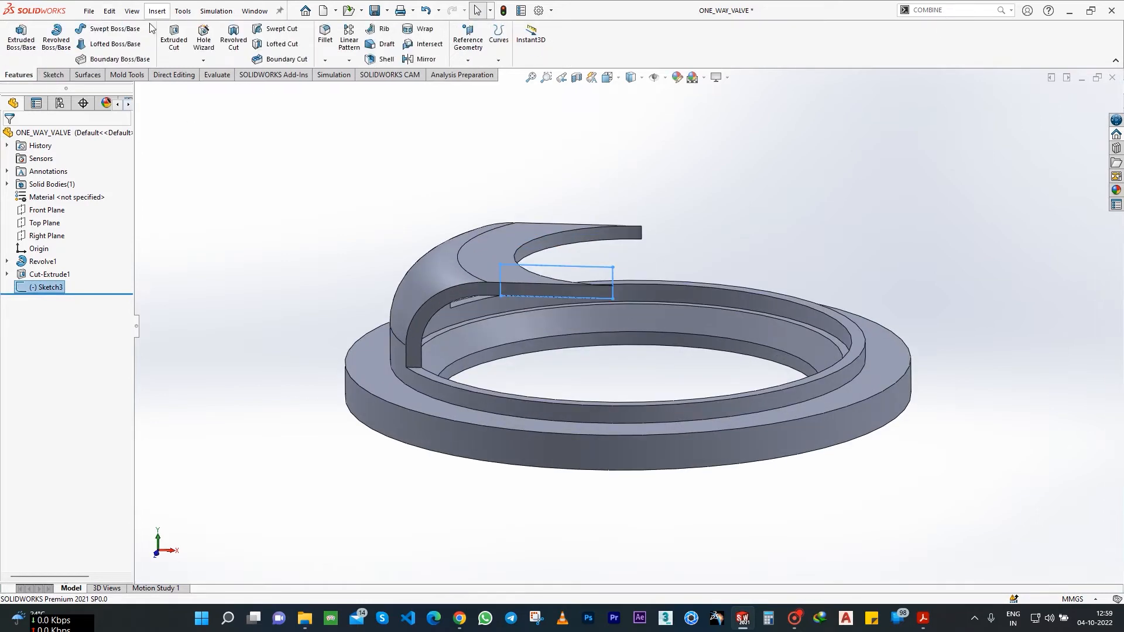
left_click(169, 42)
left_click_drag(569, 255, 618, 157)
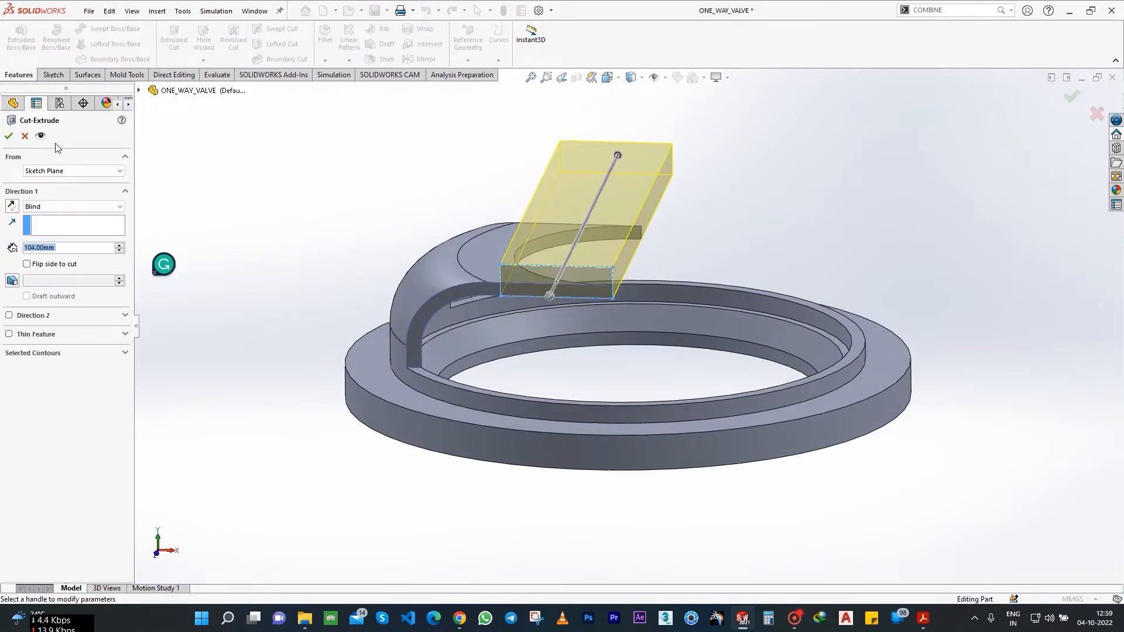
left_click(9, 136)
Start a sketch on the Front Plane and draw a circle of about 4.5 mm radius touching the arm end's upper corner.
middle_click_drag(518, 337, 593, 352)
left_click(47, 210)
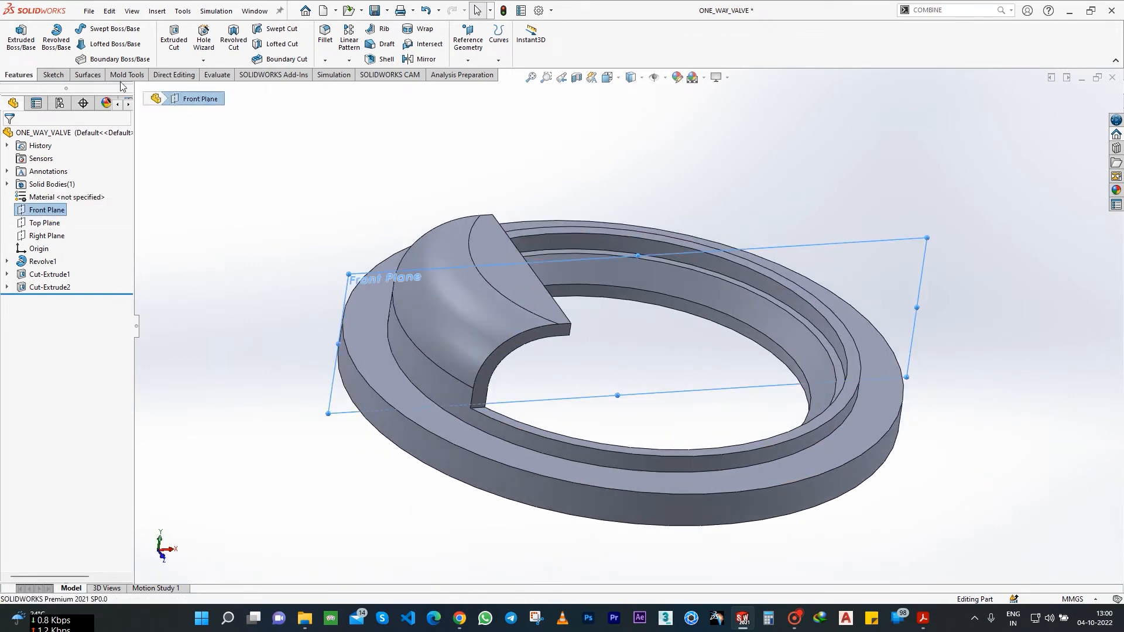
left_click(53, 74)
left_click(21, 36)
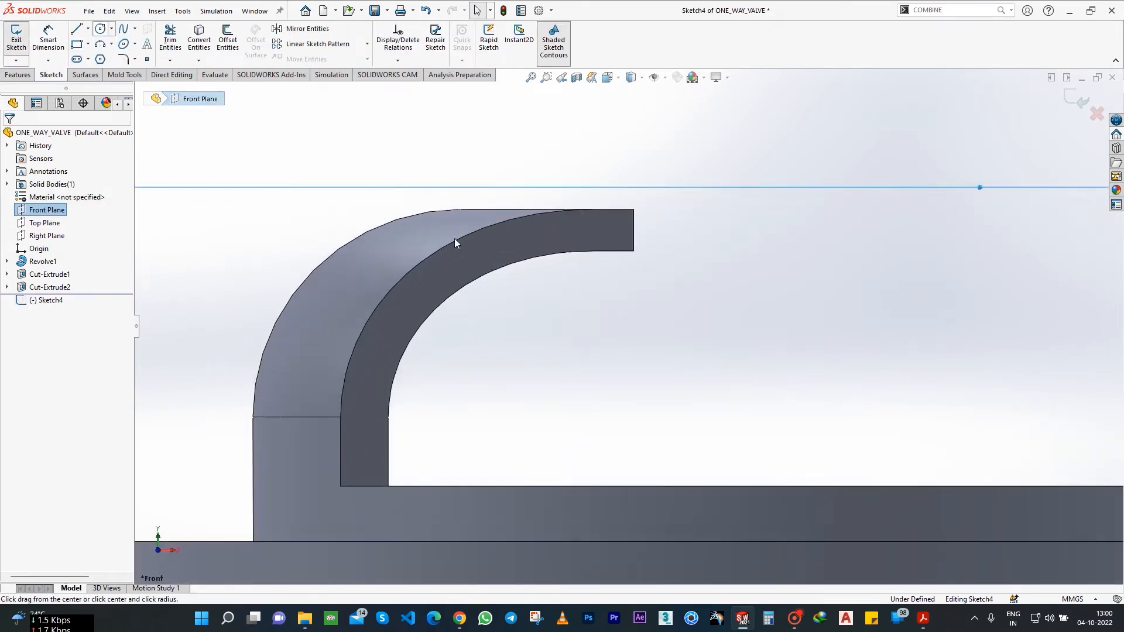
left_click(629, 270)
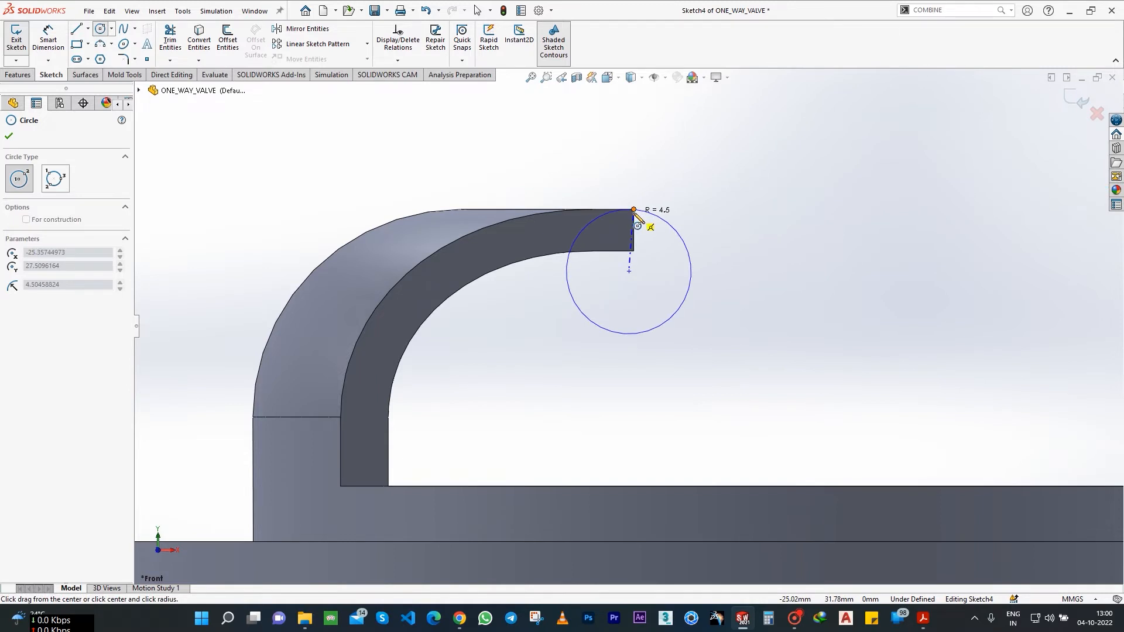
left_click(634, 210)
Make the circle's centre coincident with the arm's vertical end edge.
key("Escape")
left_click(633, 234)
left_click(629, 271, "ctrl")
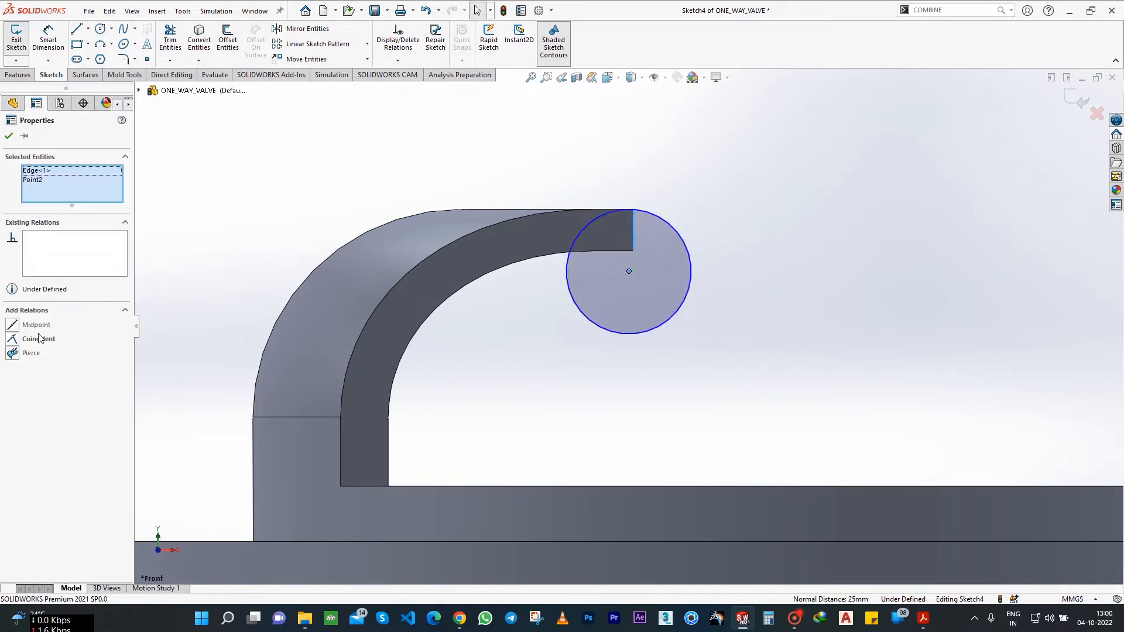
left_click(39, 338)
key("Escape")
Set the circle's diameter to 10 mm and exit the sketch.
left_click(48, 38)
left_click(644, 212)
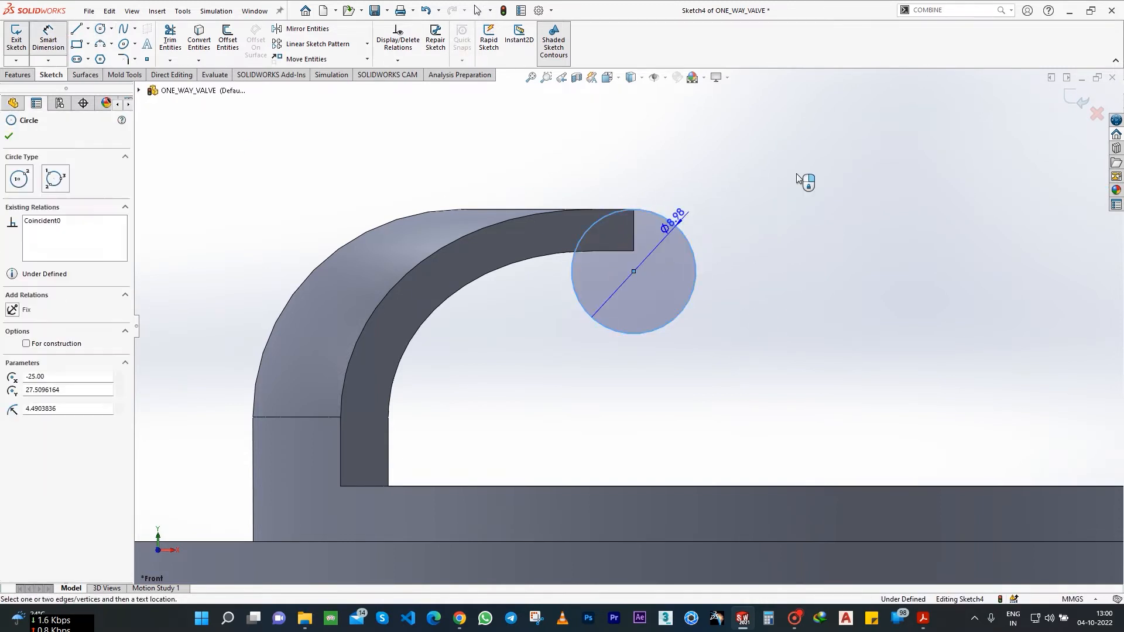
left_click(797, 179)
type("10")
key("Return")
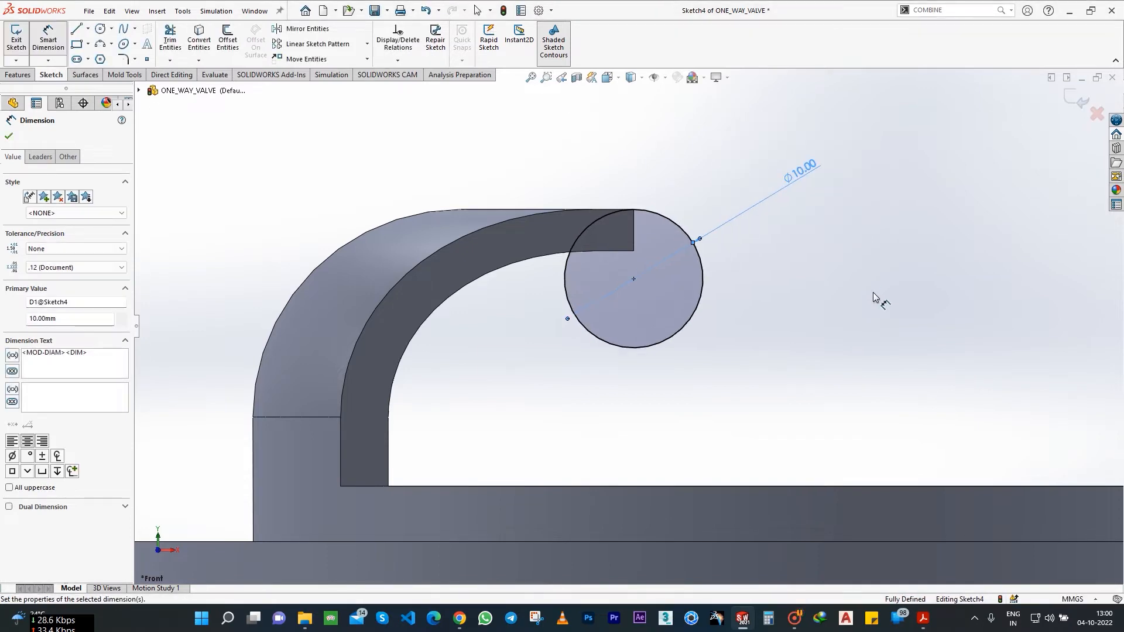
key("Escape")
left_click(1076, 99)
Extrude the circle into a boss 50 mm long, symmetric about the sketch plane, along the arm's end.
middle_click_drag(855, 281, 656, 345)
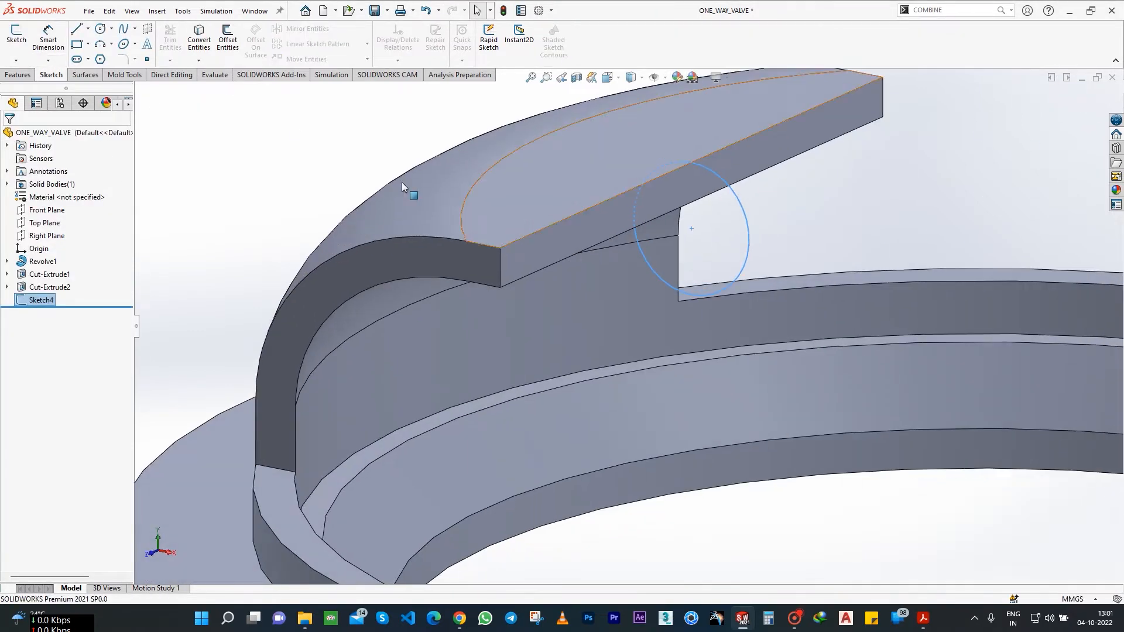
left_click(17, 75)
left_click(21, 38)
type("50")
key("Return")
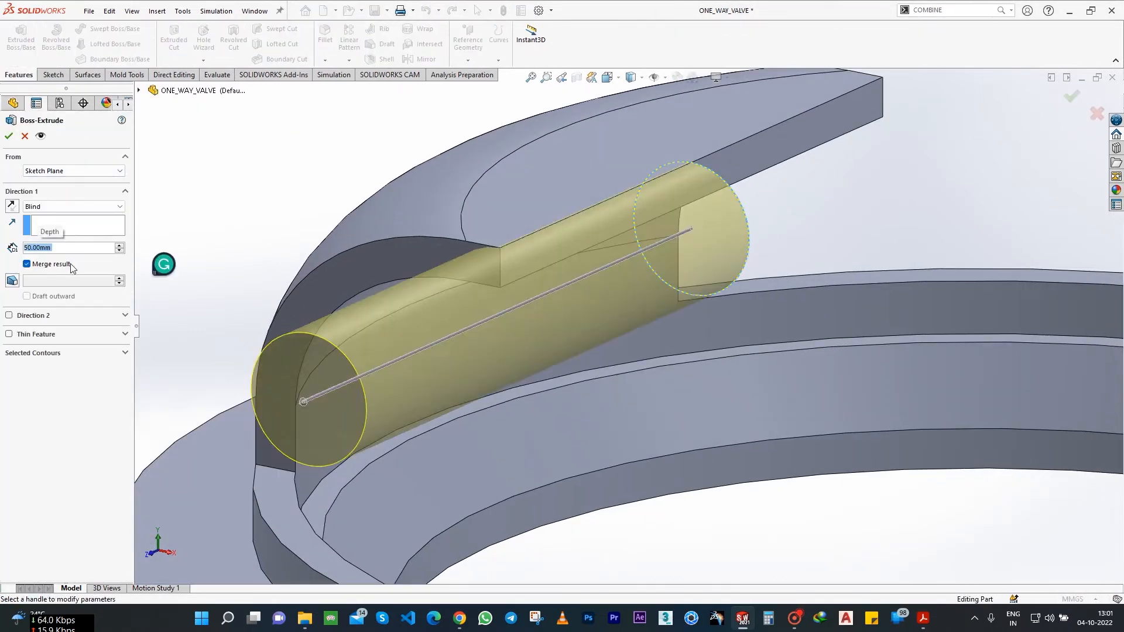
left_click(71, 205)
left_click(73, 262)
left_click(8, 136)
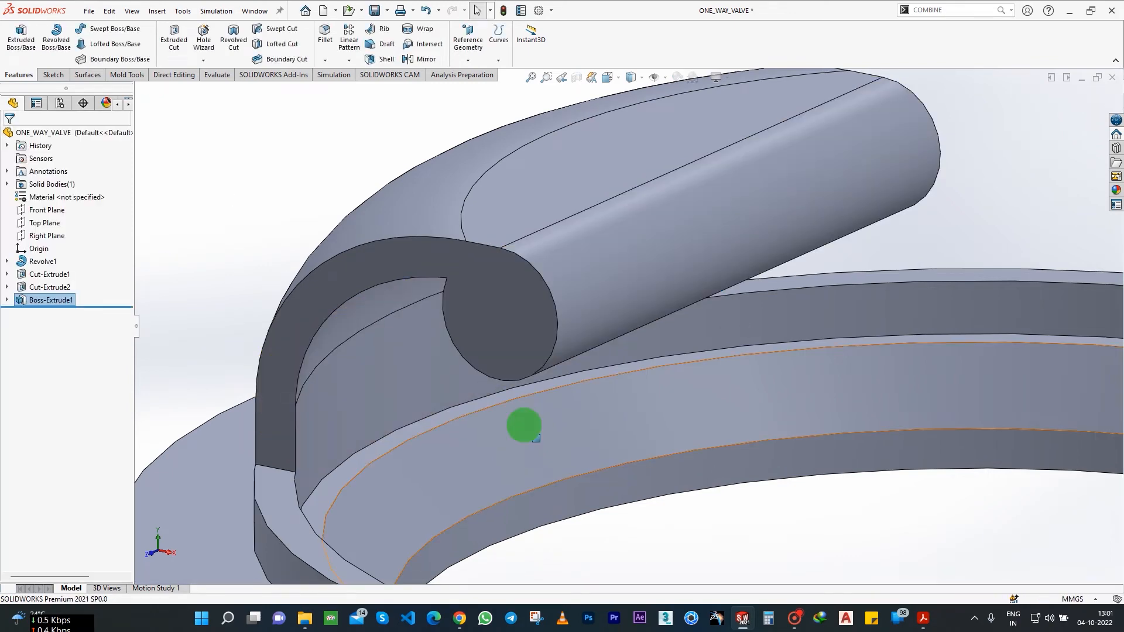
Start a sketch on the arm's front end face and draw a small circle to the right of the cylindrical boss.
mouse_move(525, 427)
middle_mouse_down()
mouse_move(570, 447)
mouse_move(579, 468)
middle_mouse_up()
left_click(807, 224)
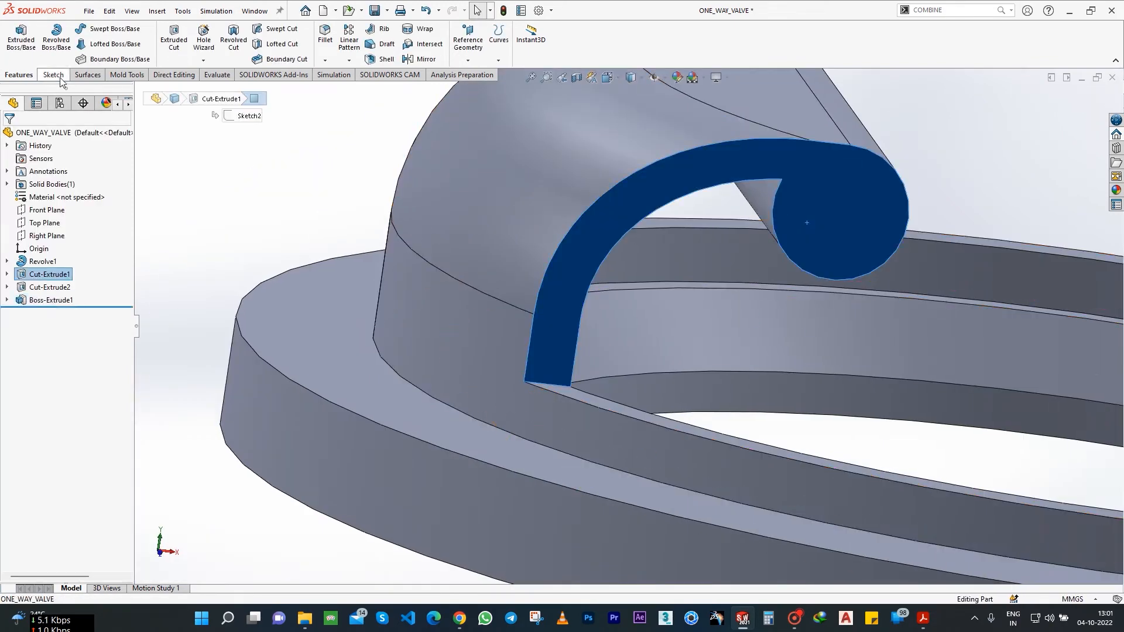
left_click(57, 76)
left_click(16, 39)
left_click(100, 29)
left_click(586, 269)
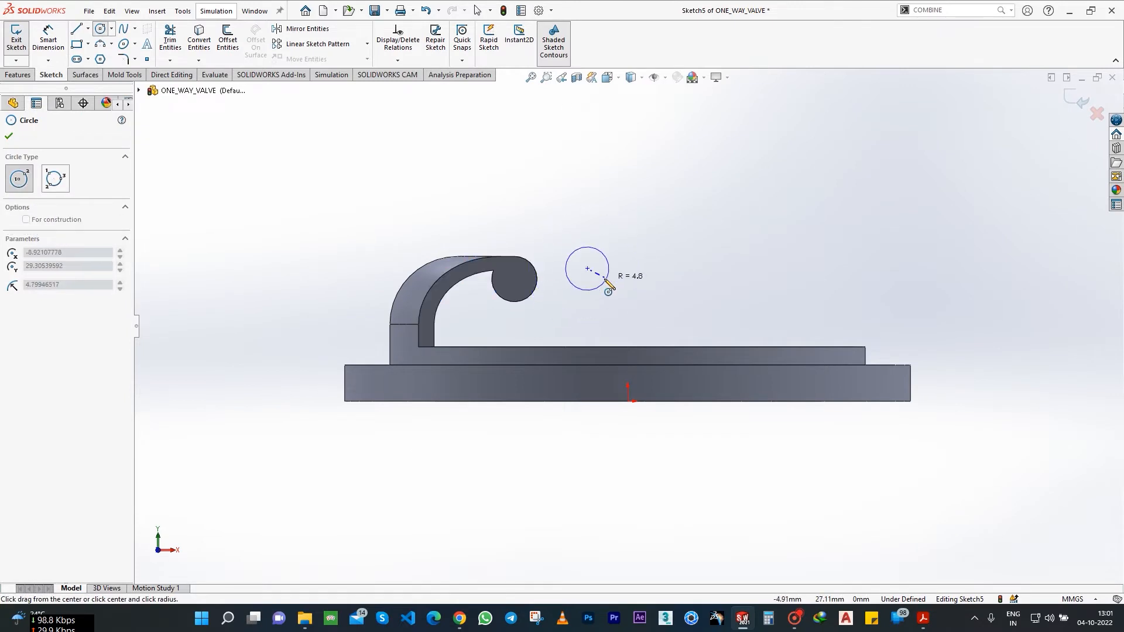
left_click(605, 271)
Make the circle concentric with the cylindrical boss's edge and set its diameter to 4 mm.
scroll(537, 299, "down", 4)
left_click(521, 312, "ctrl")
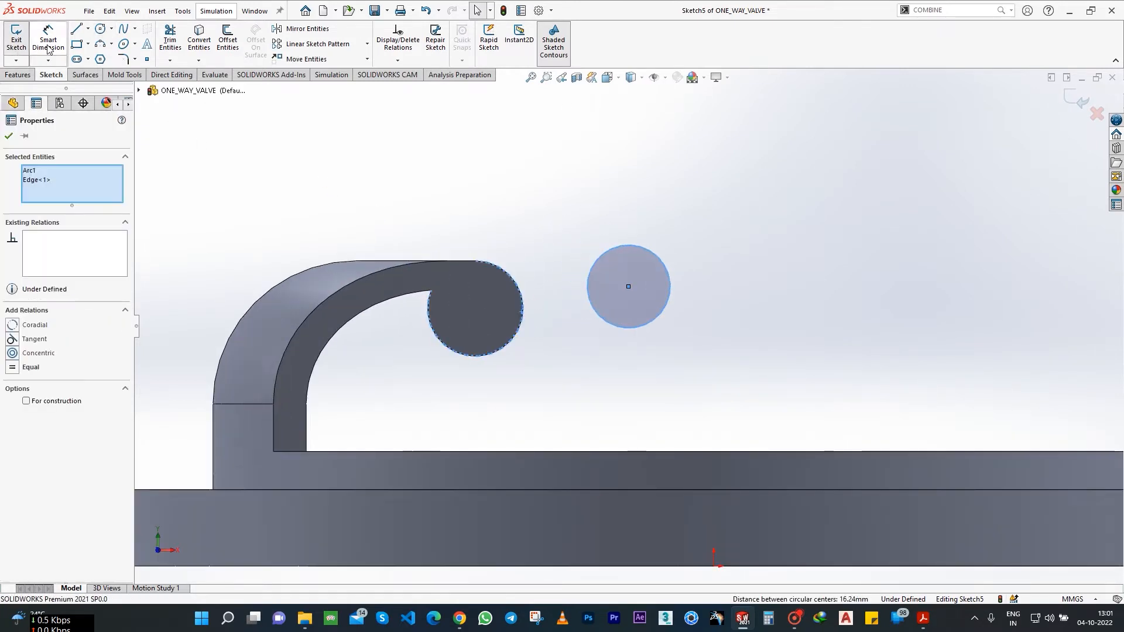
left_click(34, 324)
left_click(48, 38)
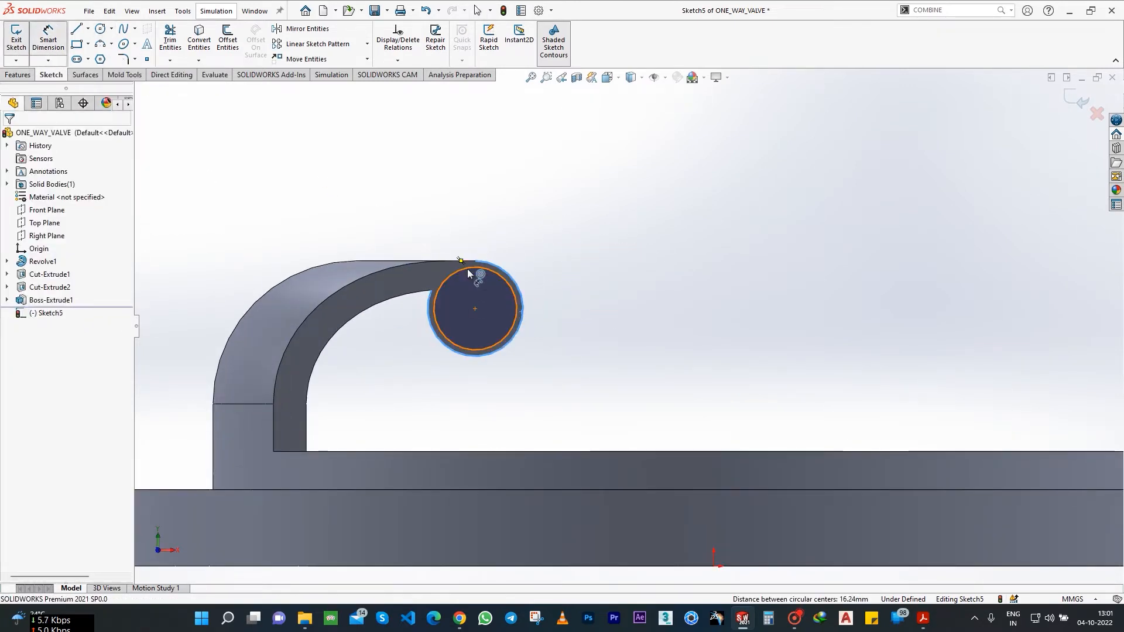
left_click(468, 268)
left_click(622, 281)
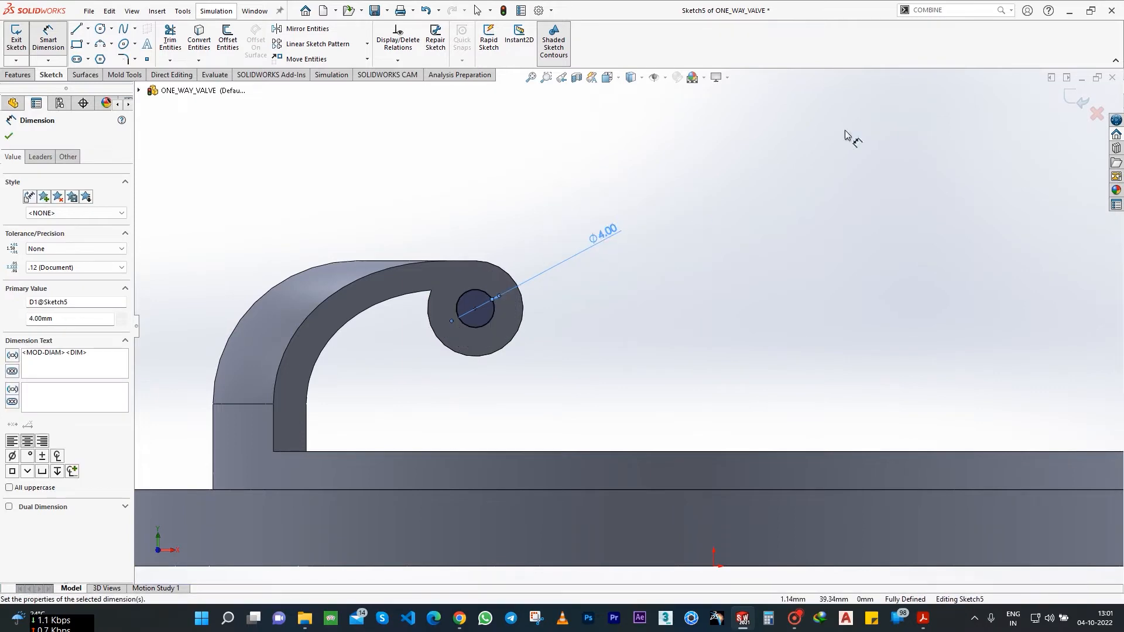
Exit the sketch and extrude-cut the small circle 50 mm deep, blind, through the cylindrical boss.
left_click(1076, 101)
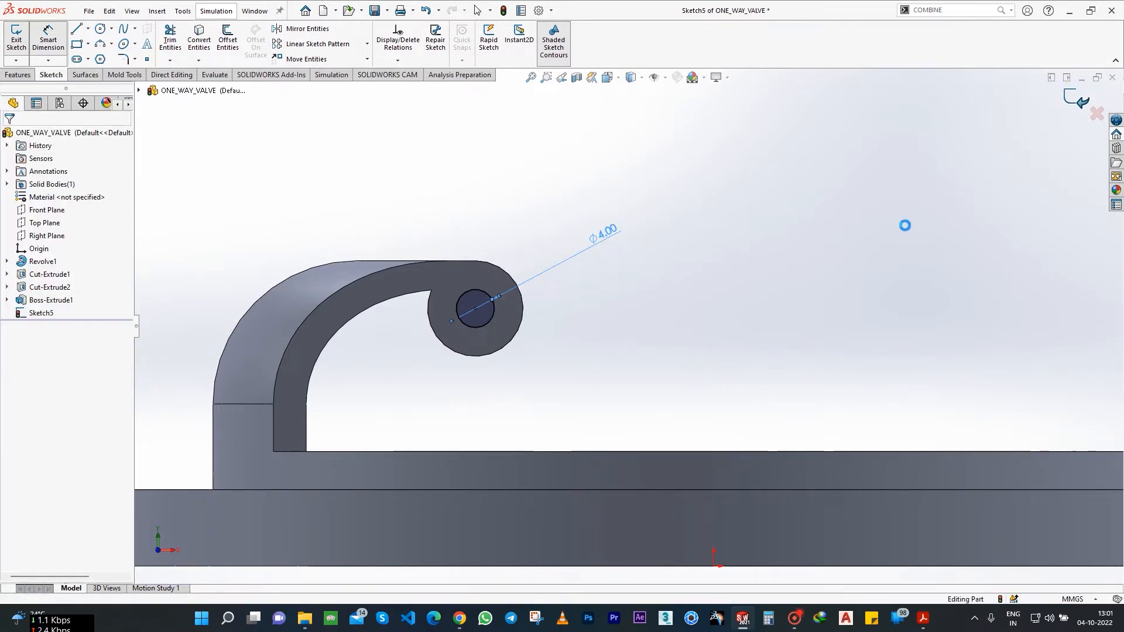
left_click(19, 75)
left_click(174, 38)
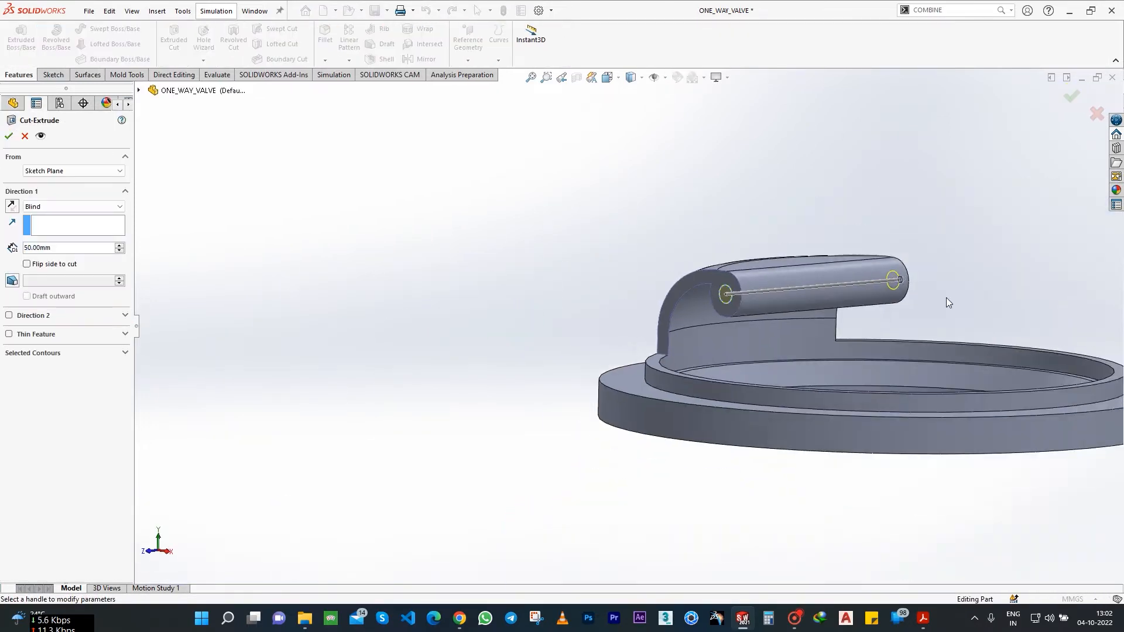
left_click(11, 138)
Fillet the inner edge where the arm's underside meets the cylindrical boss with a 2 mm radius.
middle_click_drag(545, 412, 672, 352)
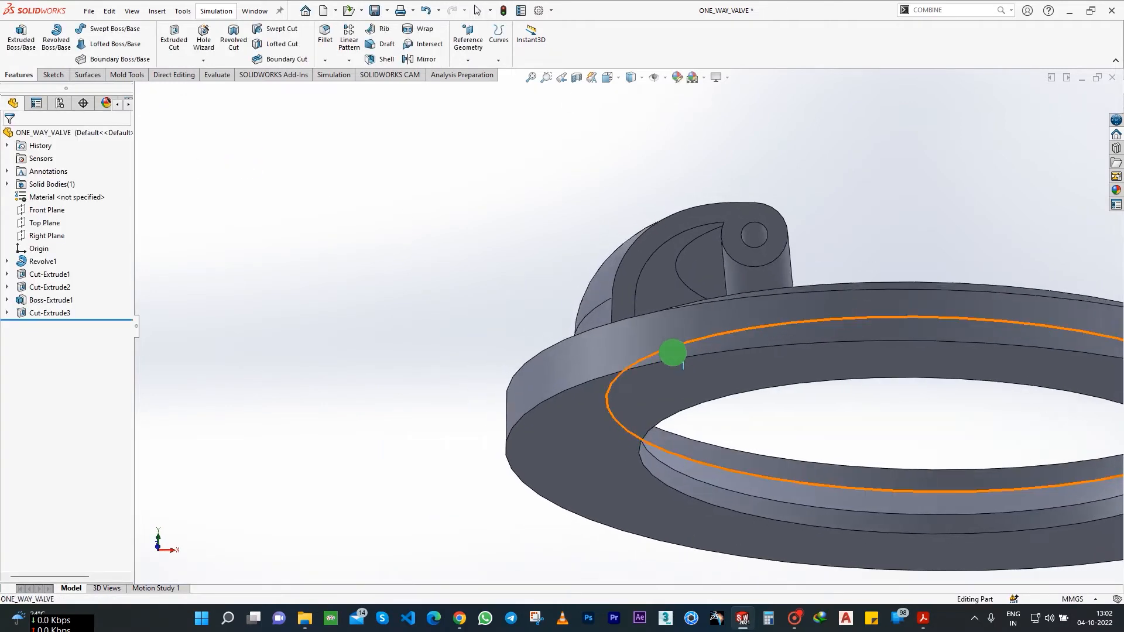
left_click(325, 36)
middle_click_drag(721, 303, 733, 310)
left_click(638, 230)
type("2")
key("Return")
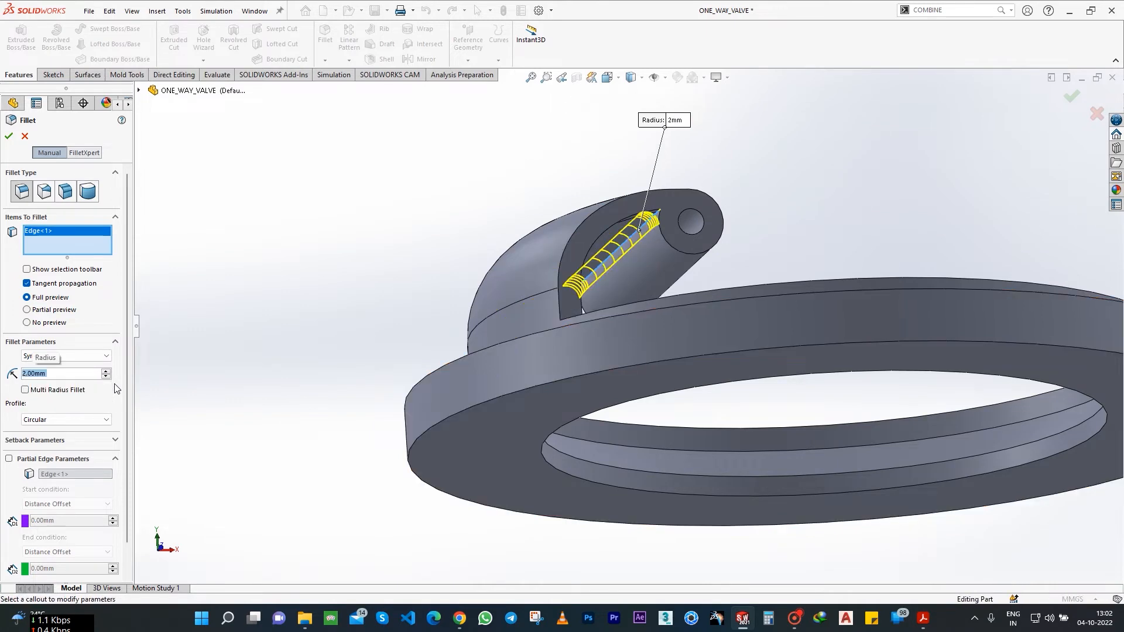
left_click(11, 137)
Start a sketch on the arm's flat top face and draw a corner rectangle about 7 mm high across the arm, above the origin.
middle_click_drag(574, 375, 594, 418)
mouse_move(338, 226)
middle_mouse_down()
mouse_move(377, 201)
mouse_move(462, 234)
middle_mouse_up()
left_click(651, 148)
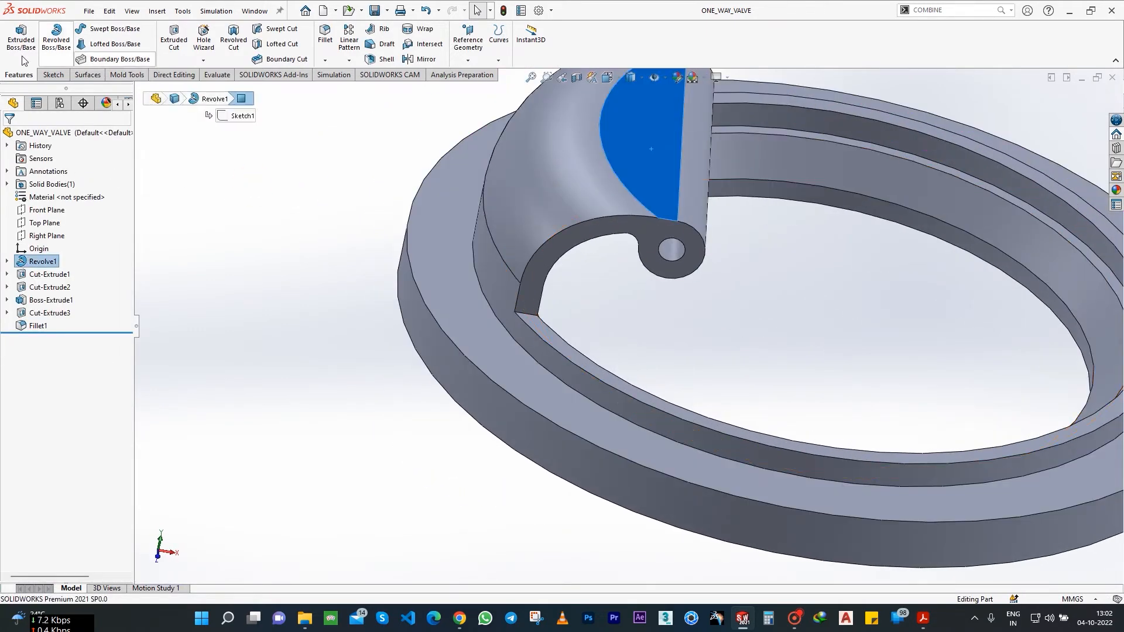
left_click(53, 75)
left_click(14, 50)
scroll(492, 282, "down", 2)
left_click(77, 44)
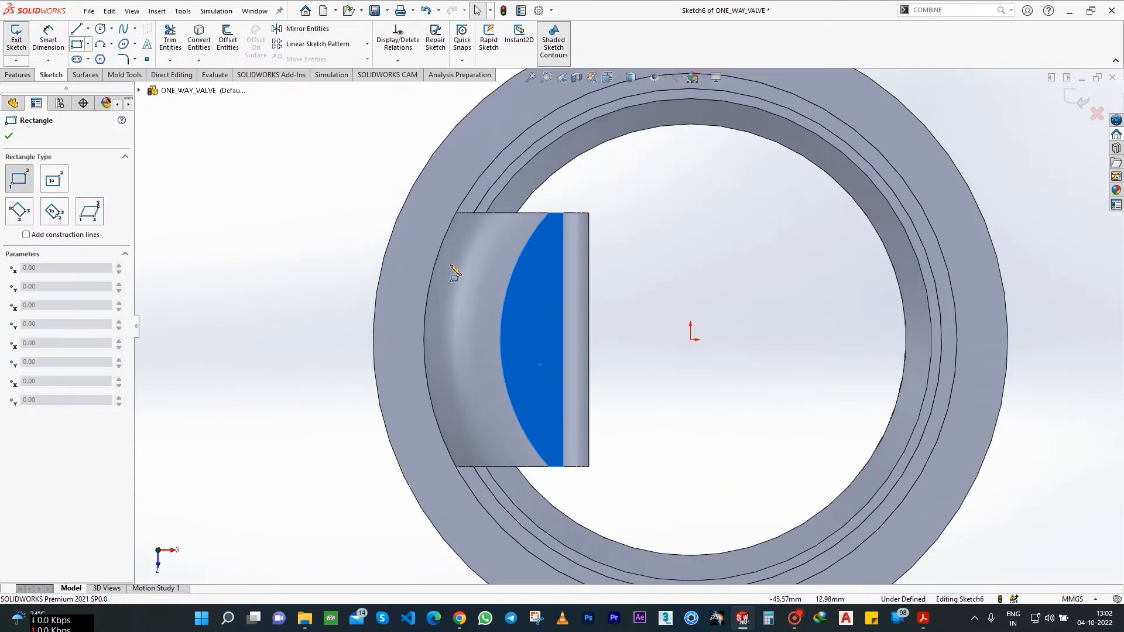
left_click(329, 254)
left_click(646, 289)
Dimension the rectangle's lower edge 6.5 mm from the origin and set the rectangle's height to 13 mm.
left_click(48, 39)
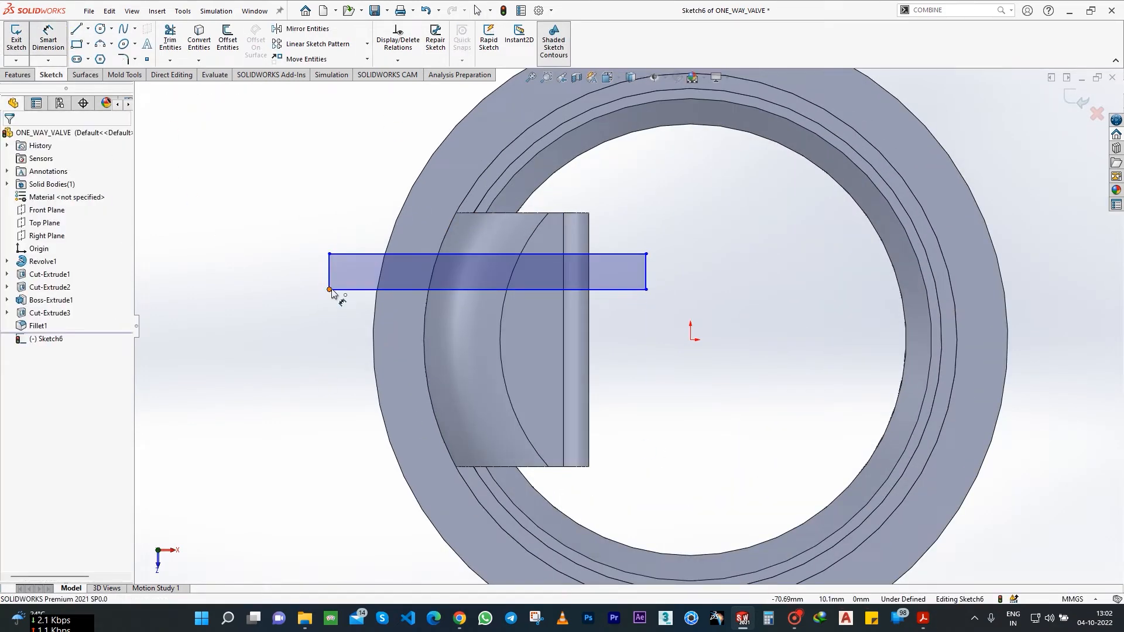
left_click(691, 340)
left_click(747, 316)
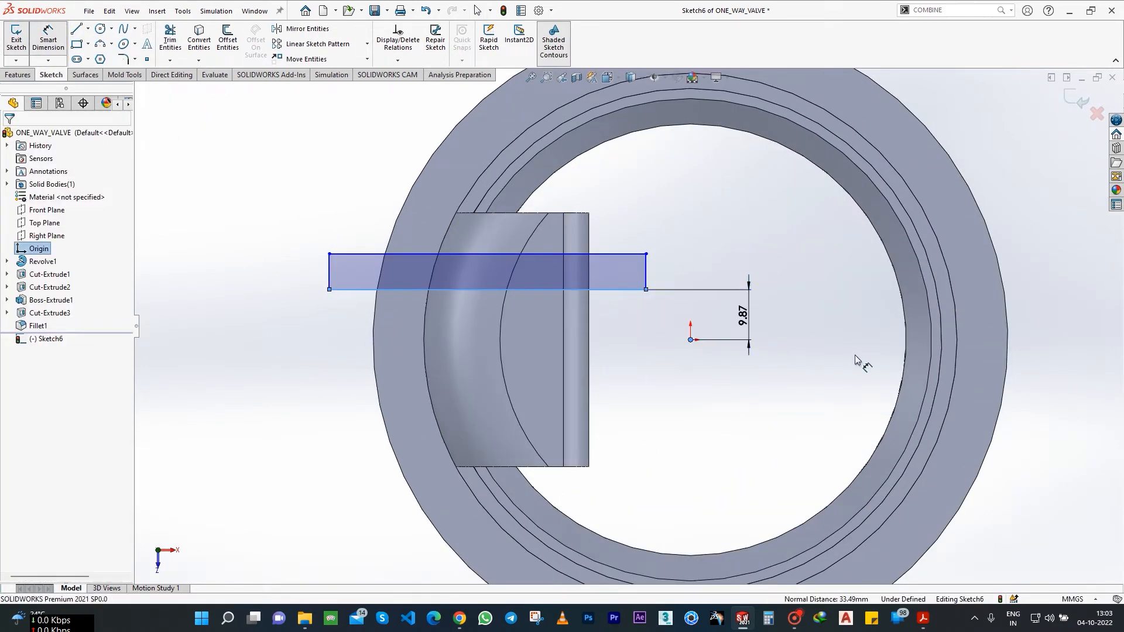
key("Return")
left_click(648, 289)
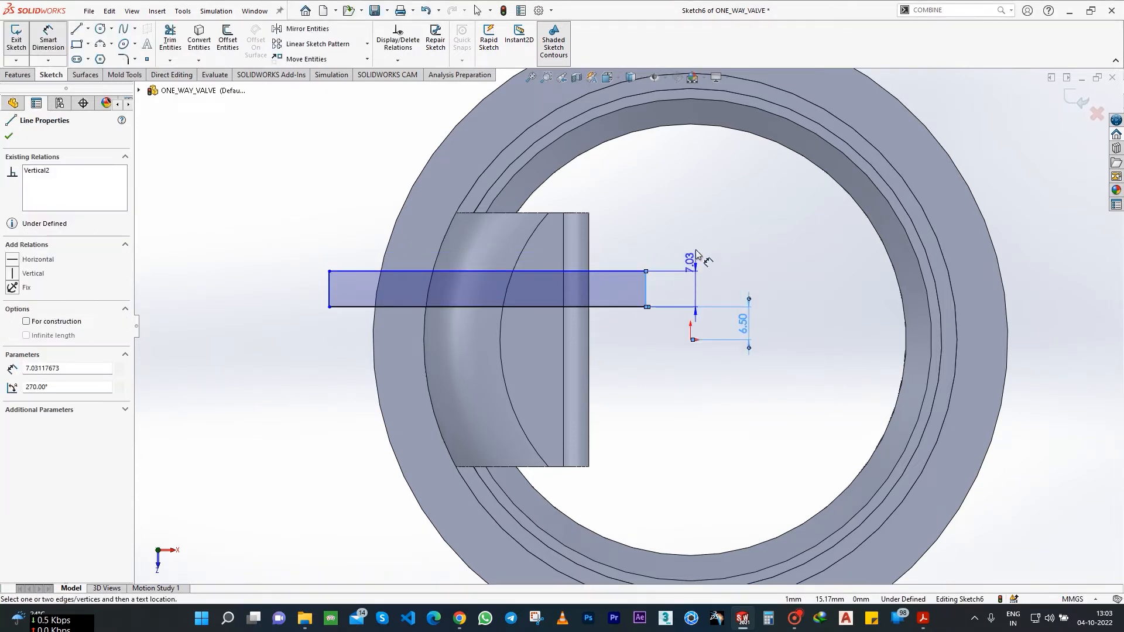
left_click(694, 253)
key("Return")
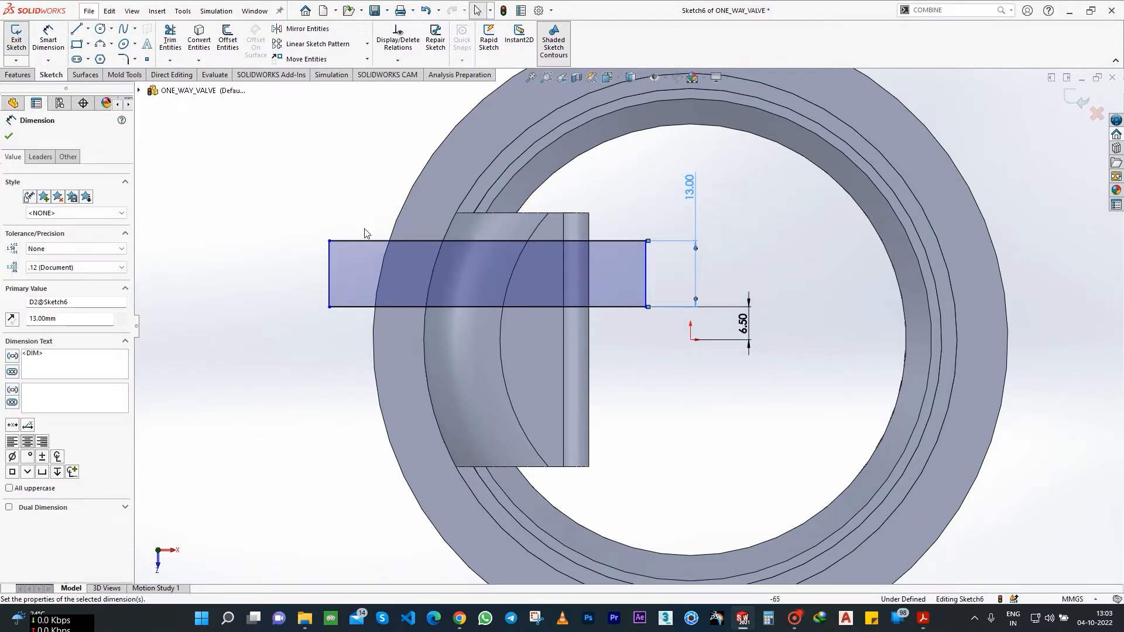
Mirror the rectangle's four lines about the Front Plane and exit the sketch.
left_click_drag(286, 225, 662, 325)
left_click(306, 29)
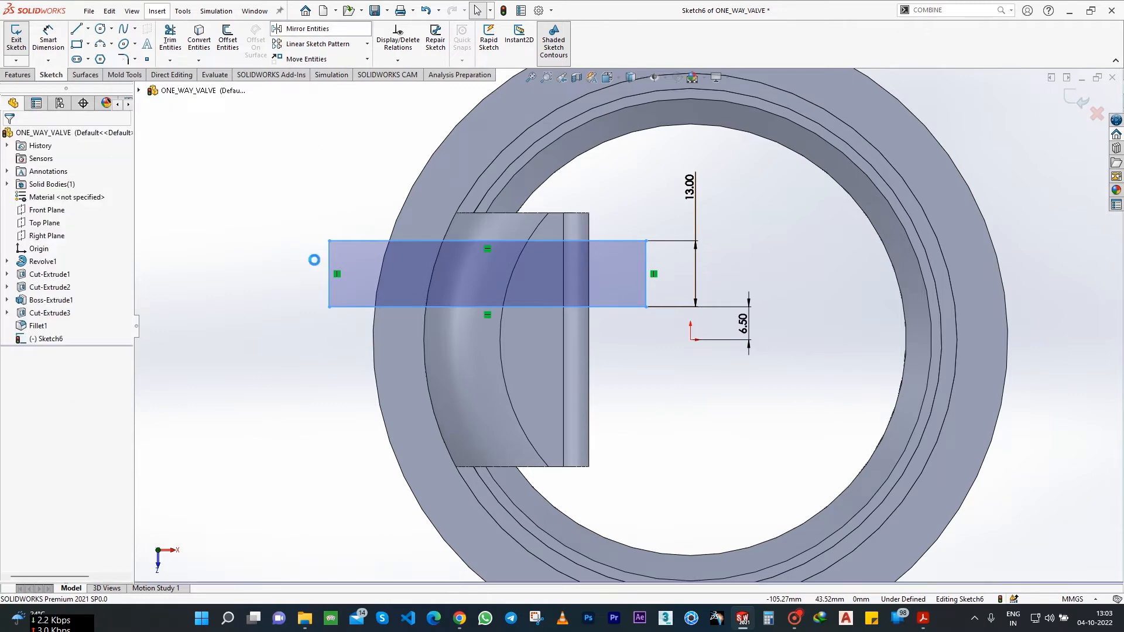
left_click(83, 302)
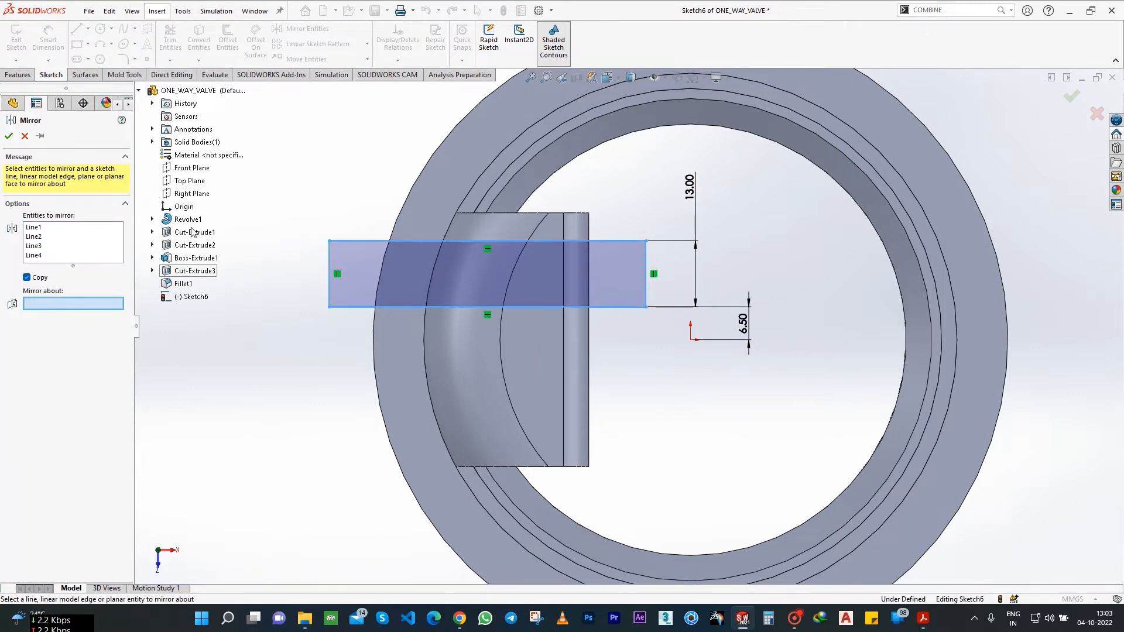
left_click(192, 168)
left_click(8, 137)
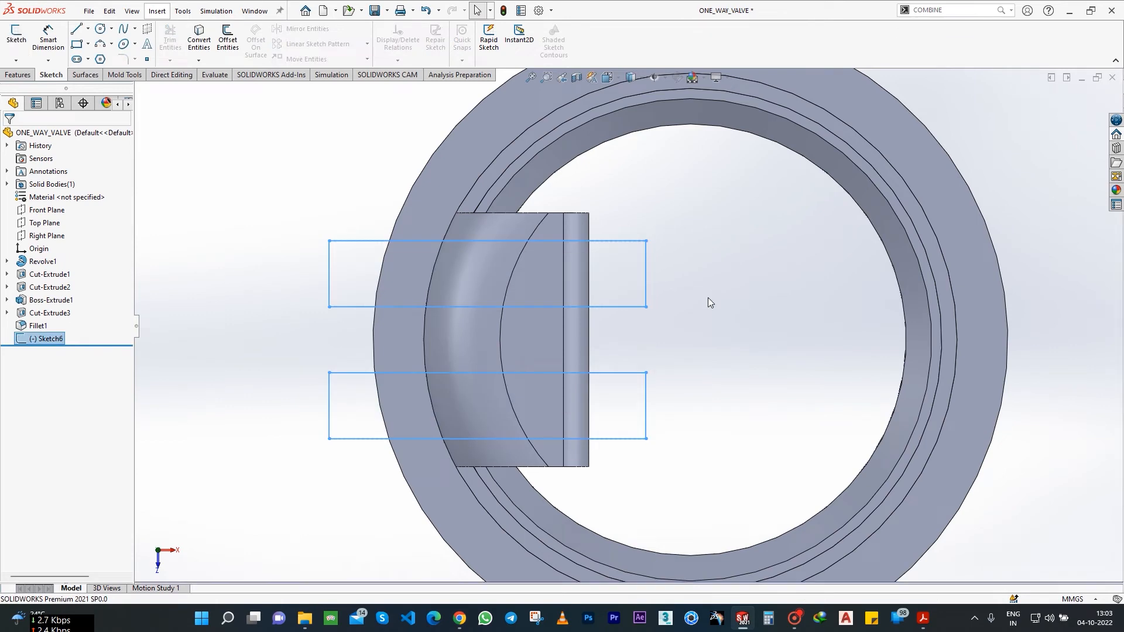
Extrude-cut the two rectangles 10 mm deep, blind, to split the arm into three hinge knuckles.
middle_click_drag(708, 301, 710, 170)
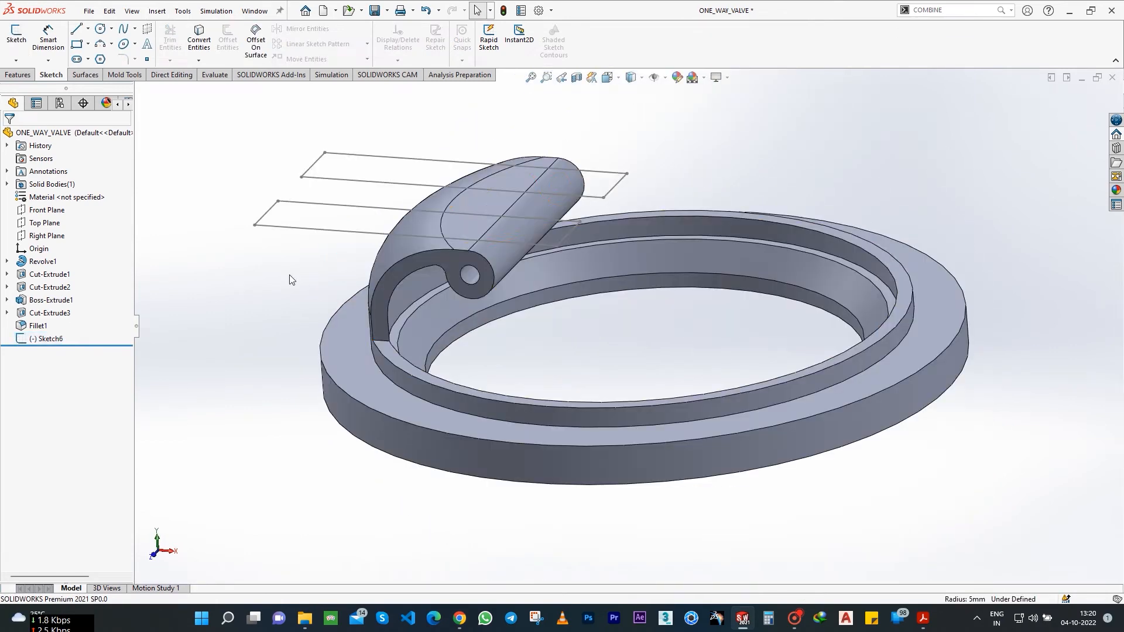
left_click(47, 338)
left_click(18, 74)
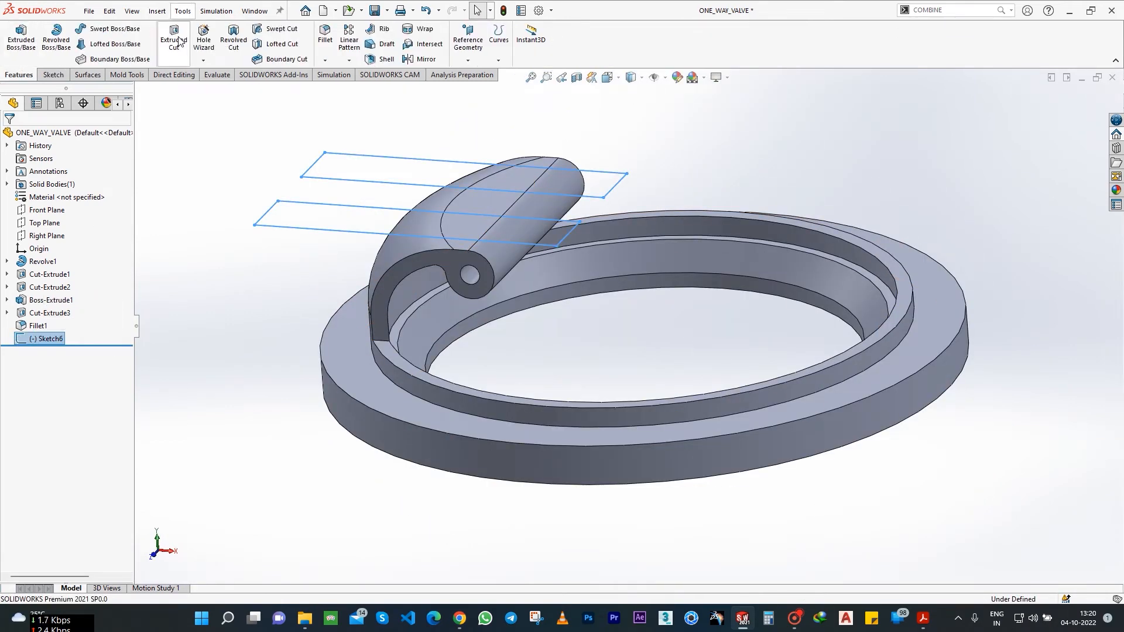
left_click(174, 38)
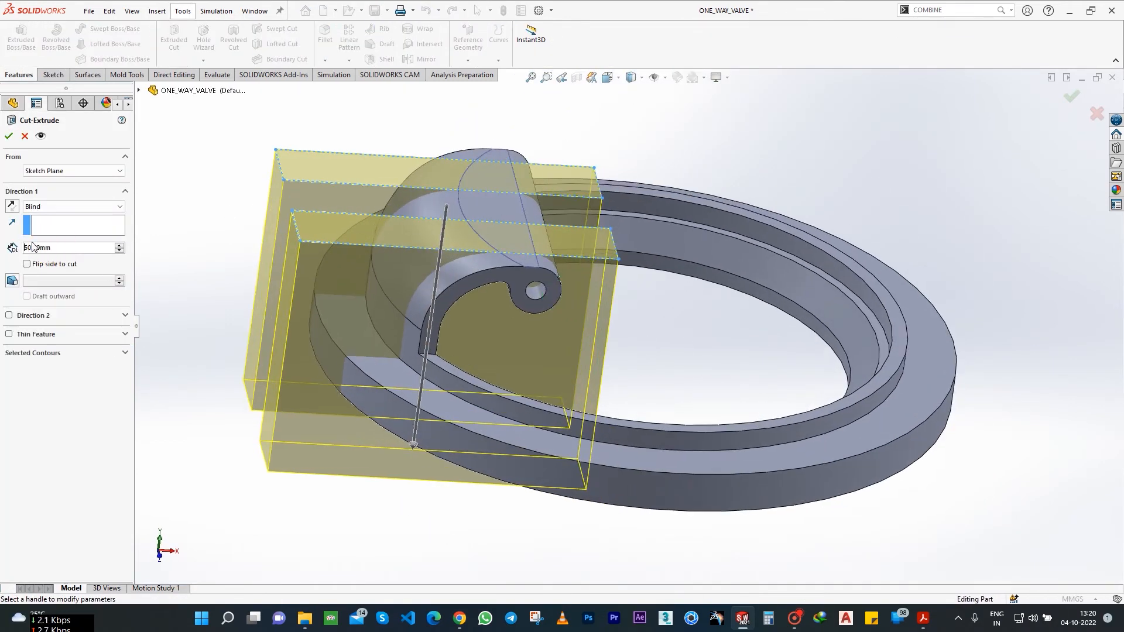
key("Return")
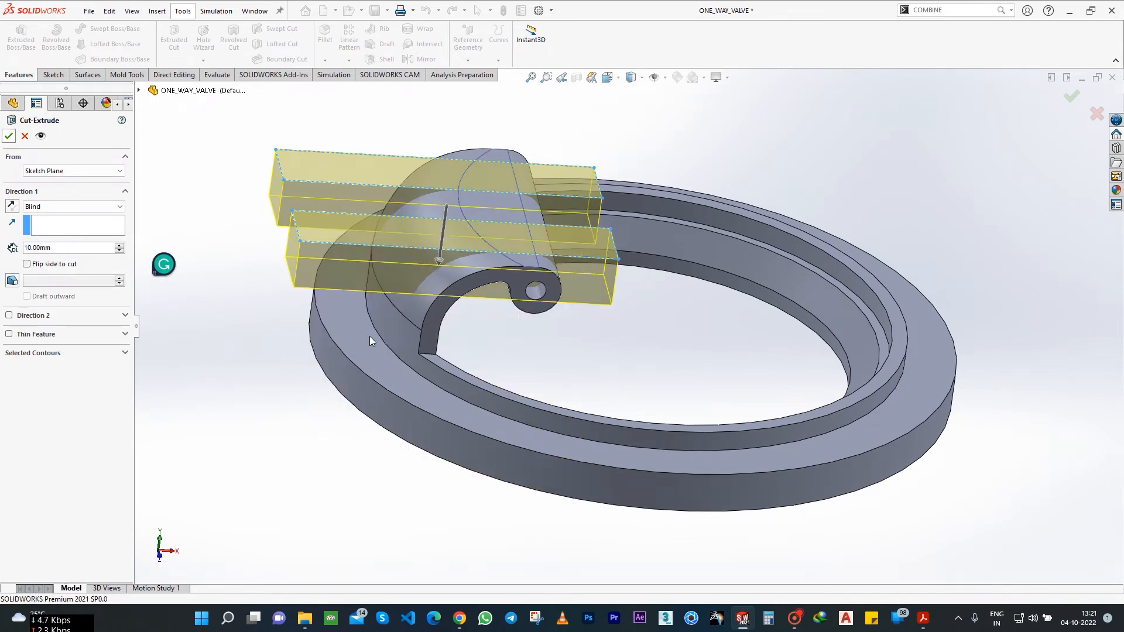
Fillet the six root corner edges on both sides of the three hinge arms with a 5 mm radius.
middle_click_drag(544, 379, 497, 336)
left_click(325, 36)
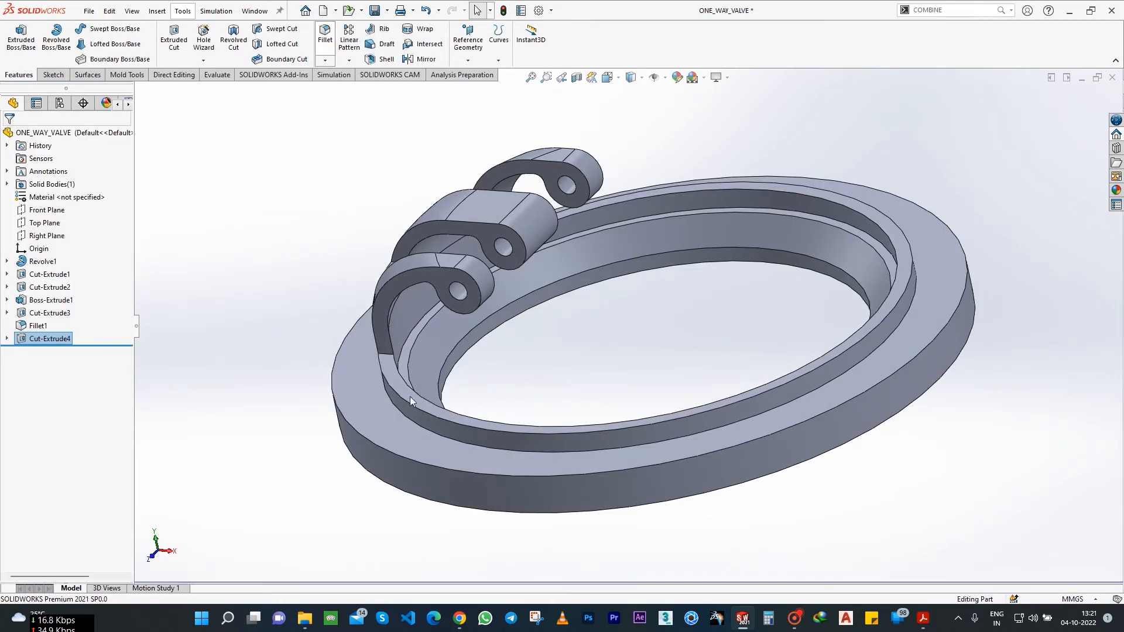
left_click(387, 356)
middle_click_drag(596, 290, 590, 380)
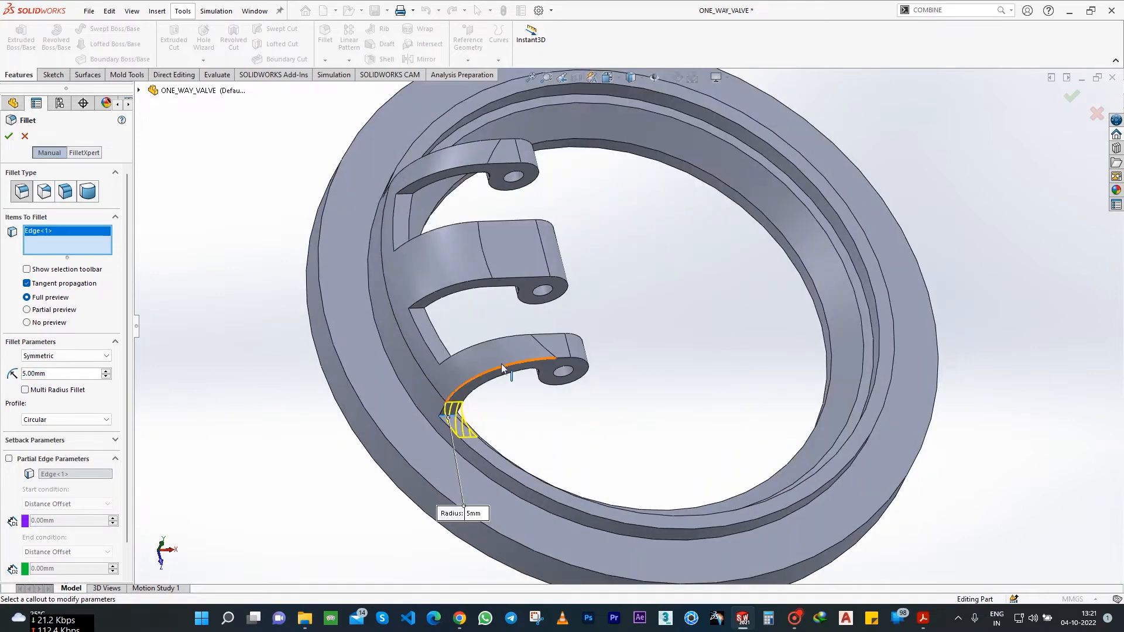
scroll(432, 335, "down", 2)
left_click(419, 291)
left_click(399, 126)
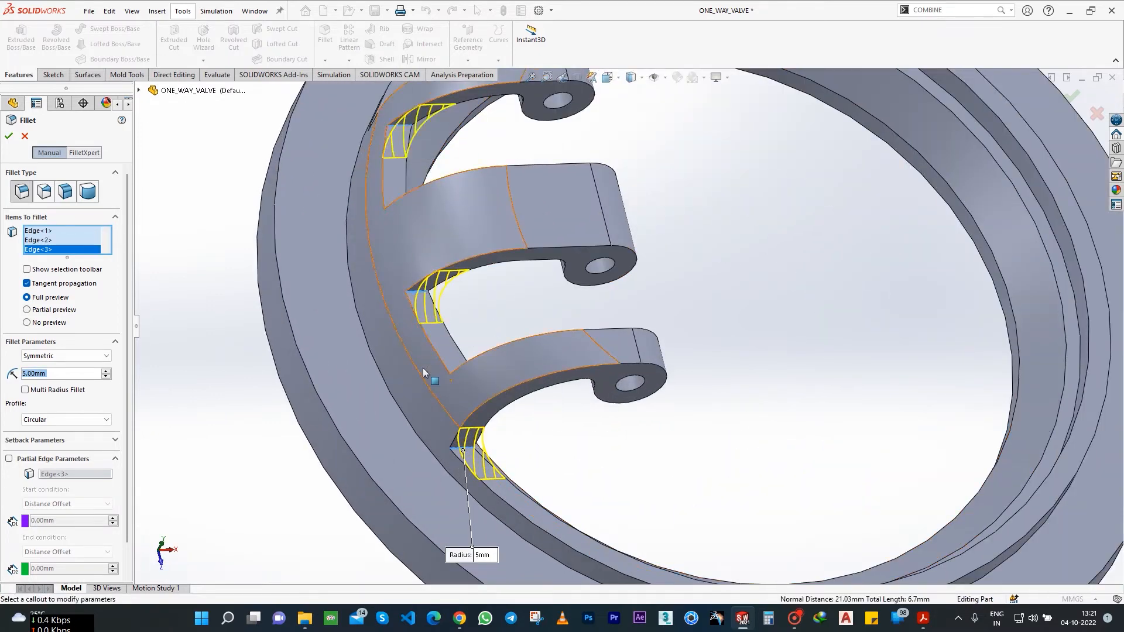
middle_click_drag(427, 376, 539, 471)
left_click(290, 345)
left_click(443, 328)
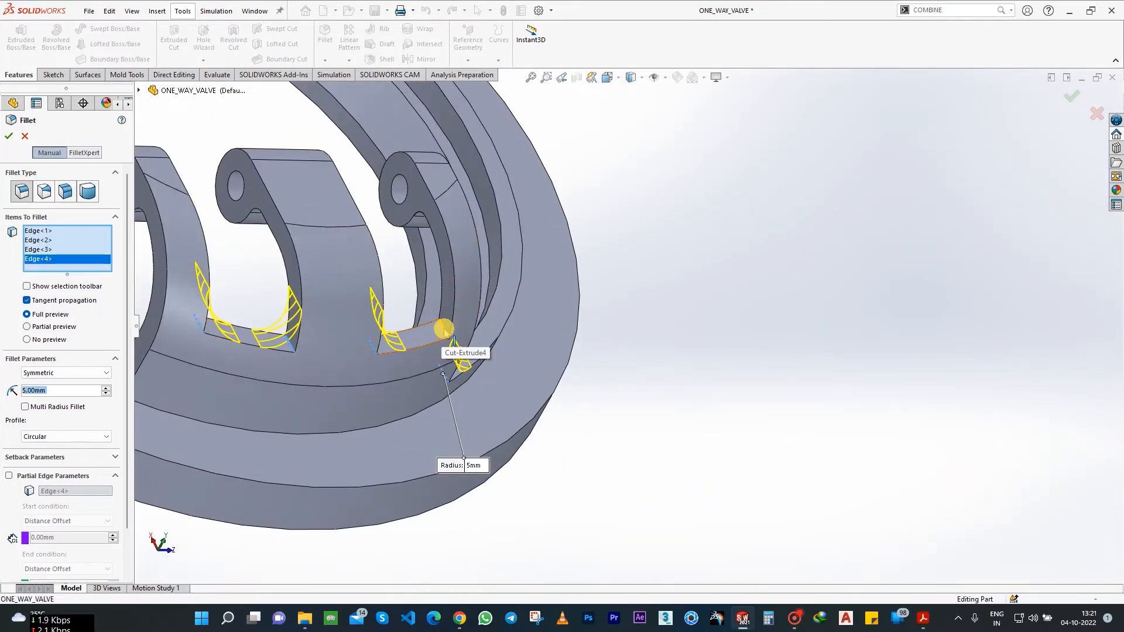
scroll(438, 330, "up", 2)
scroll(276, 343, "down", 3)
left_click(352, 363)
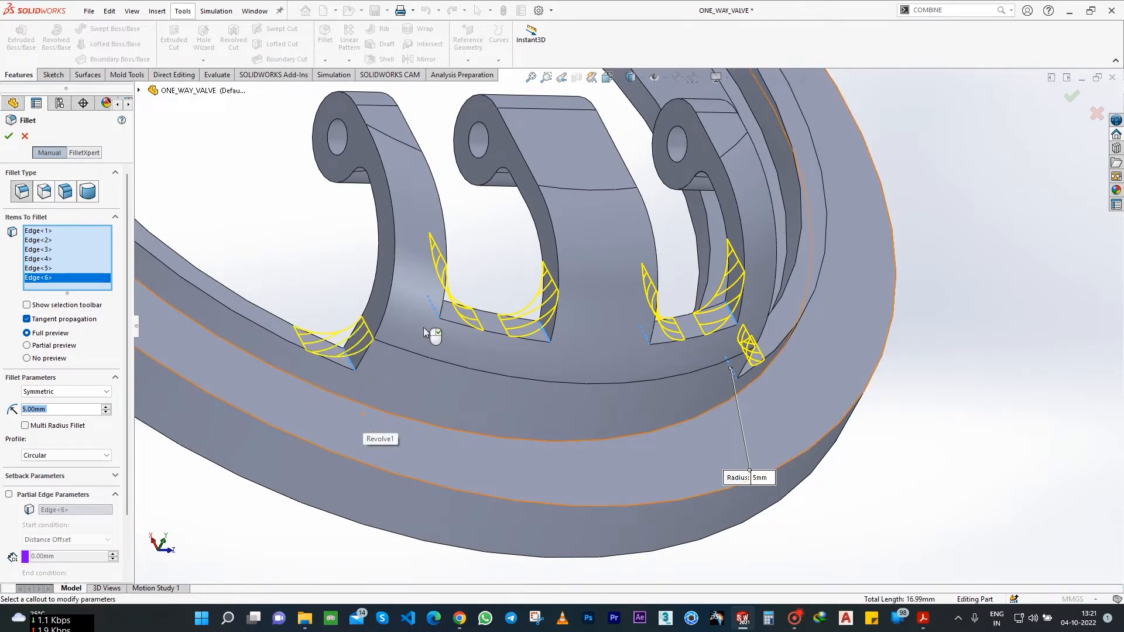
key("Return")
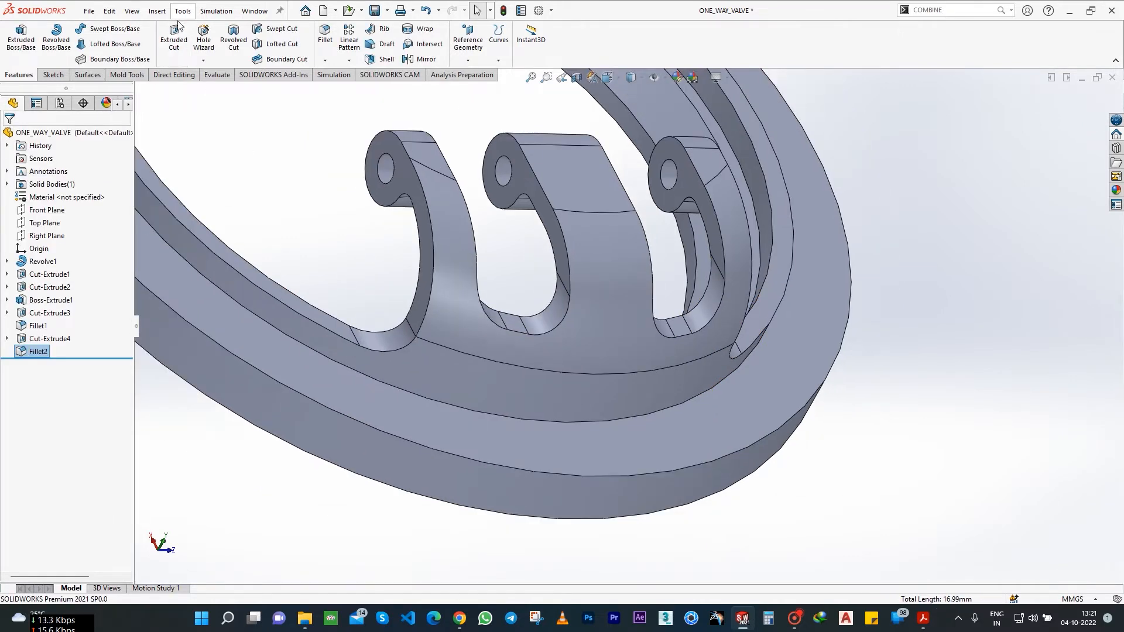
Fillet the outer edge loop of the raised rim and hinge arms, including the slot edges, with a 1 mm radius.
left_click(325, 37)
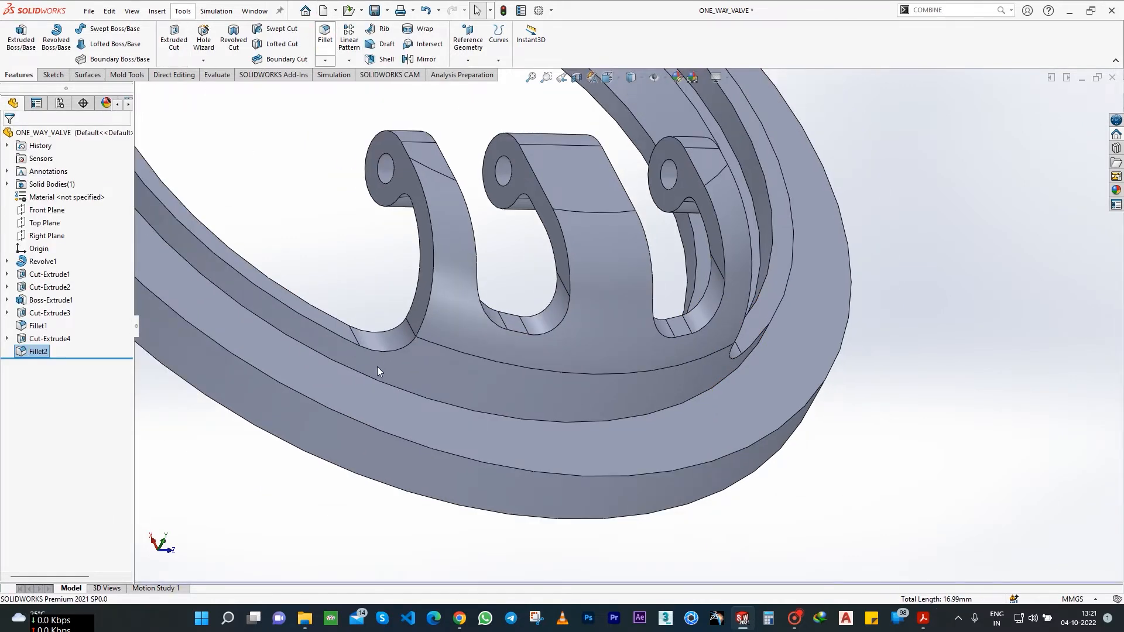
left_click(283, 305)
type("1")
key("Return")
middle_click_drag(348, 328, 445, 271)
left_click(559, 252)
left_click(637, 196)
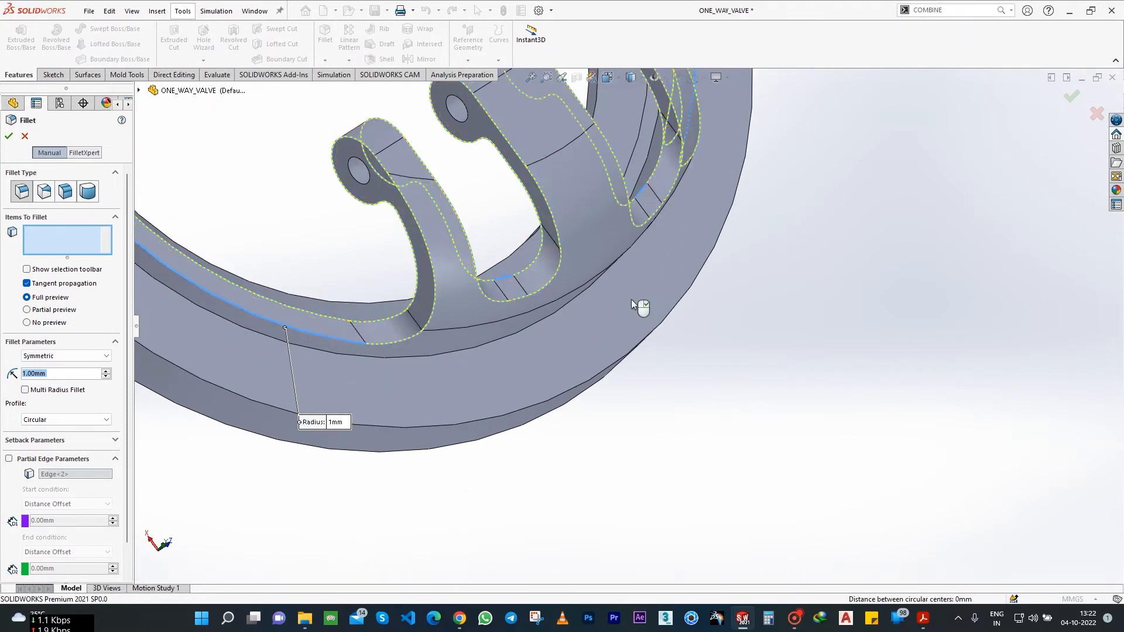
middle_click_drag(631, 299, 480, 192)
scroll(656, 281, "up", 4)
scroll(755, 175, "down", 4)
middle_click_drag(755, 176, 673, 307)
scroll(672, 306, "up", 4)
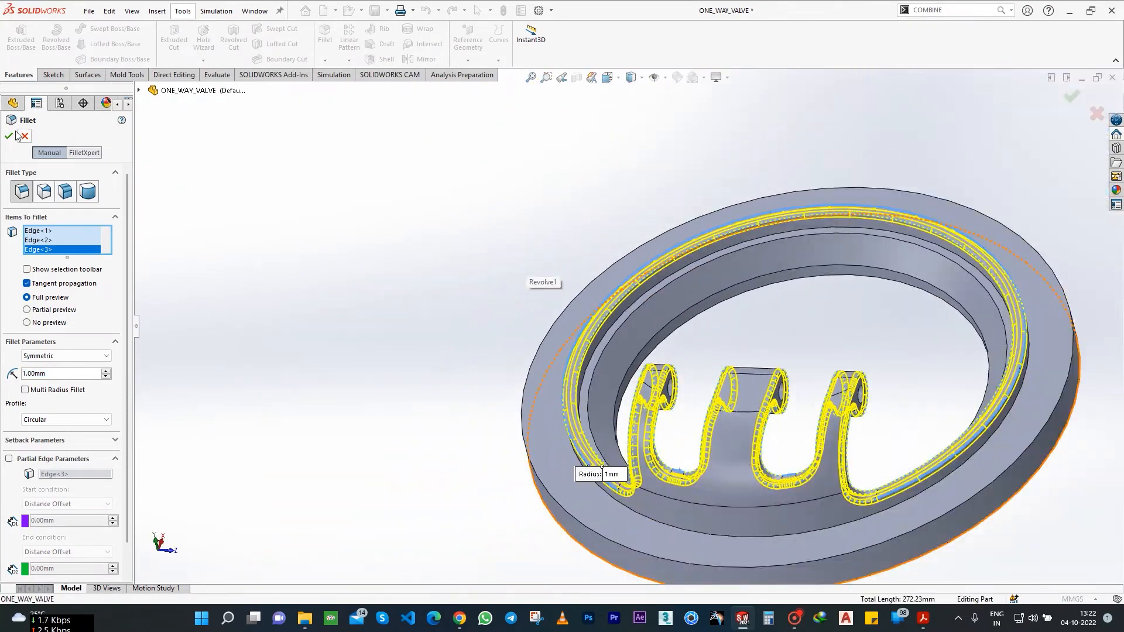
left_click(10, 136)
Save the ONE_WAY_VALVE part.
middle_click_drag(440, 469, 257, 447)
scroll(778, 379, "up", 2)
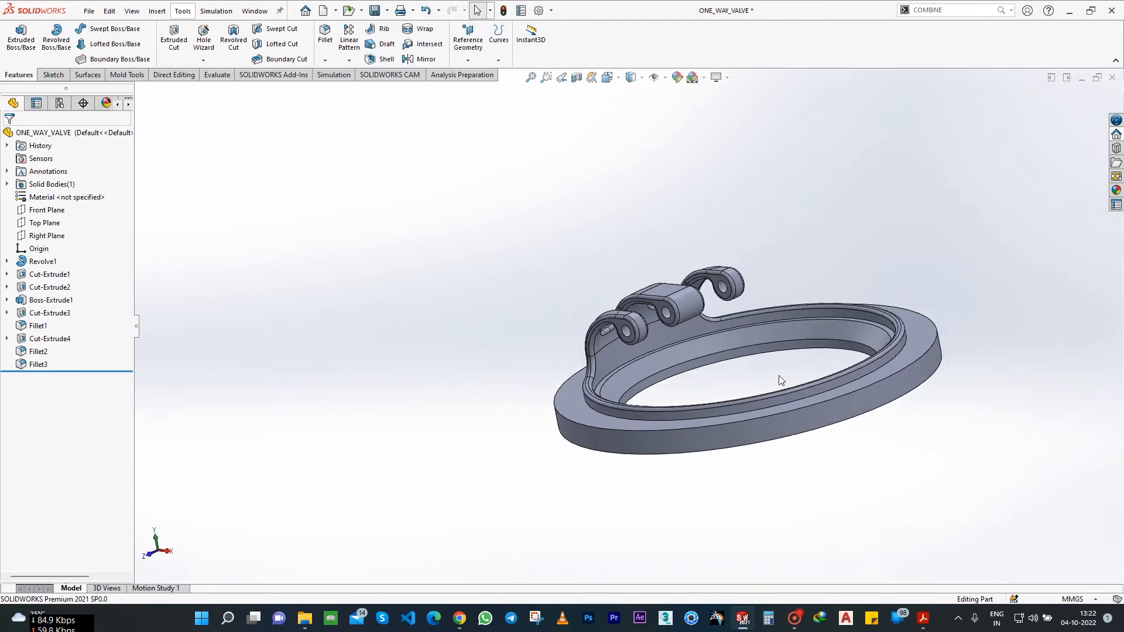
scroll(778, 379, "down", 2)
scroll(672, 351, "up", 1)
key("ctrl+s")
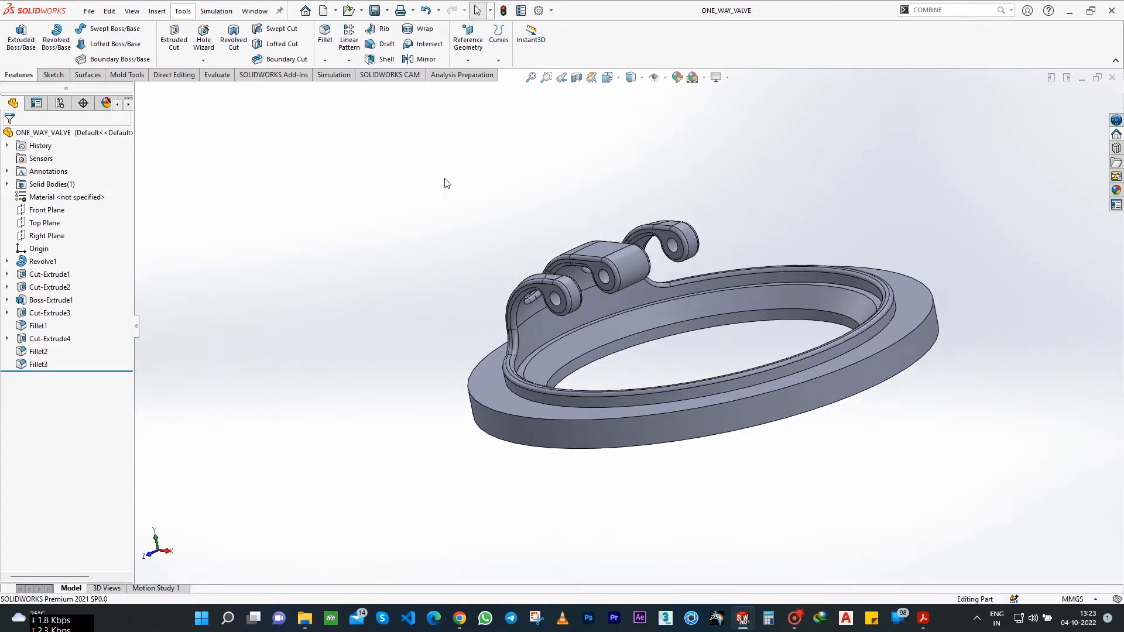
left_click(532, 78)
left_click(607, 77)
left_click(667, 120)
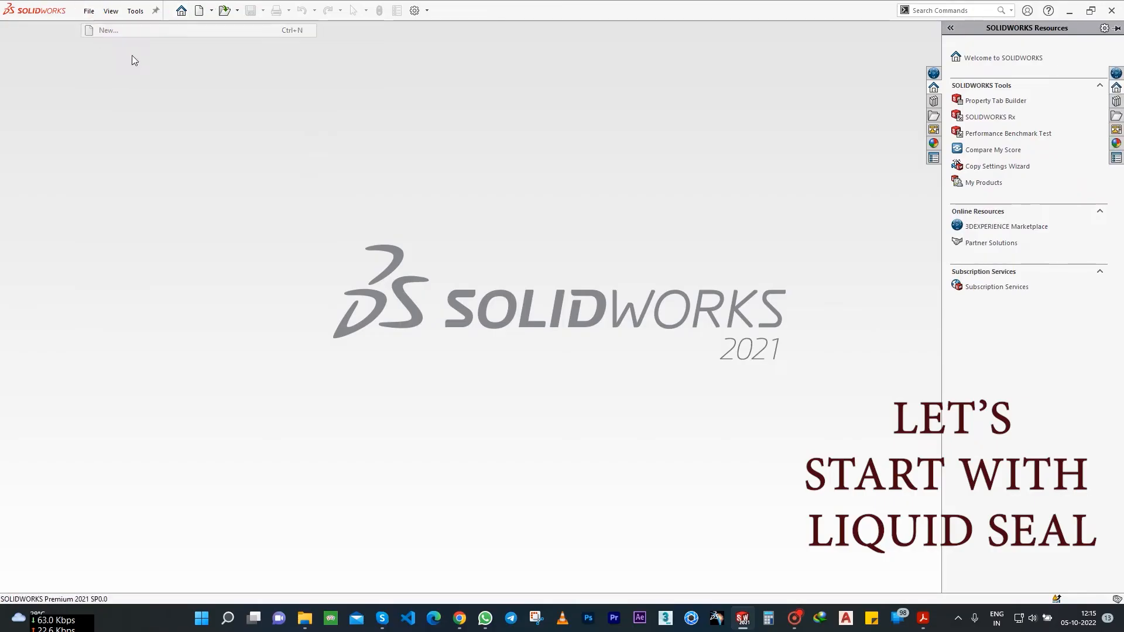
Create a new part and save it as LIQUID_SEAL in the SWING VALVE folder.
key("ctrl+n")
key("Return")
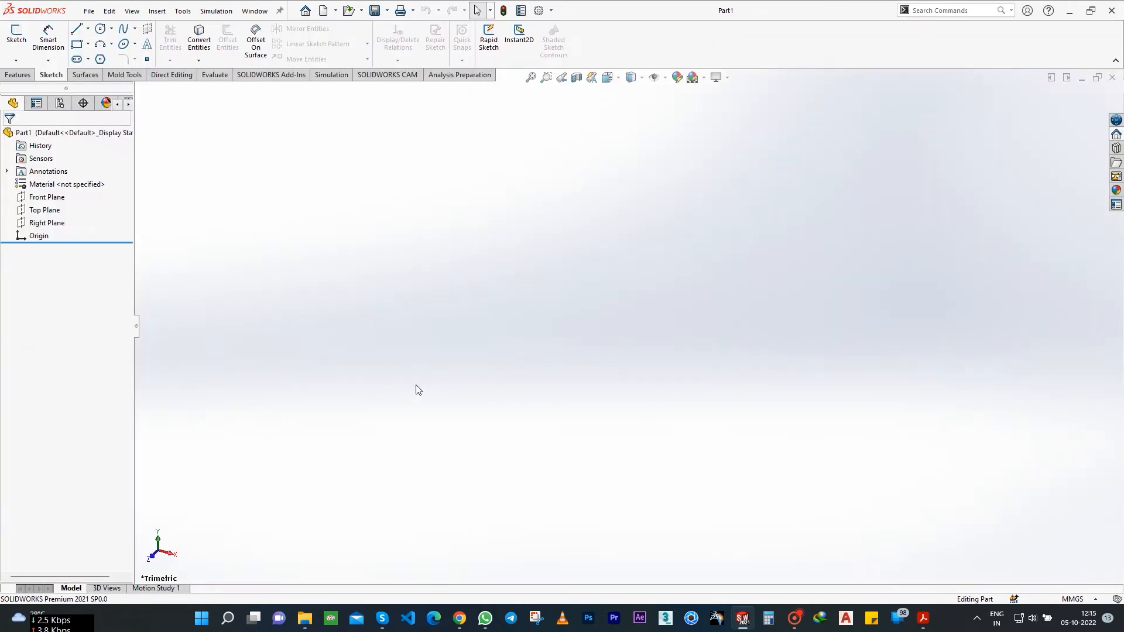
left_click(88, 11)
left_click(156, 189)
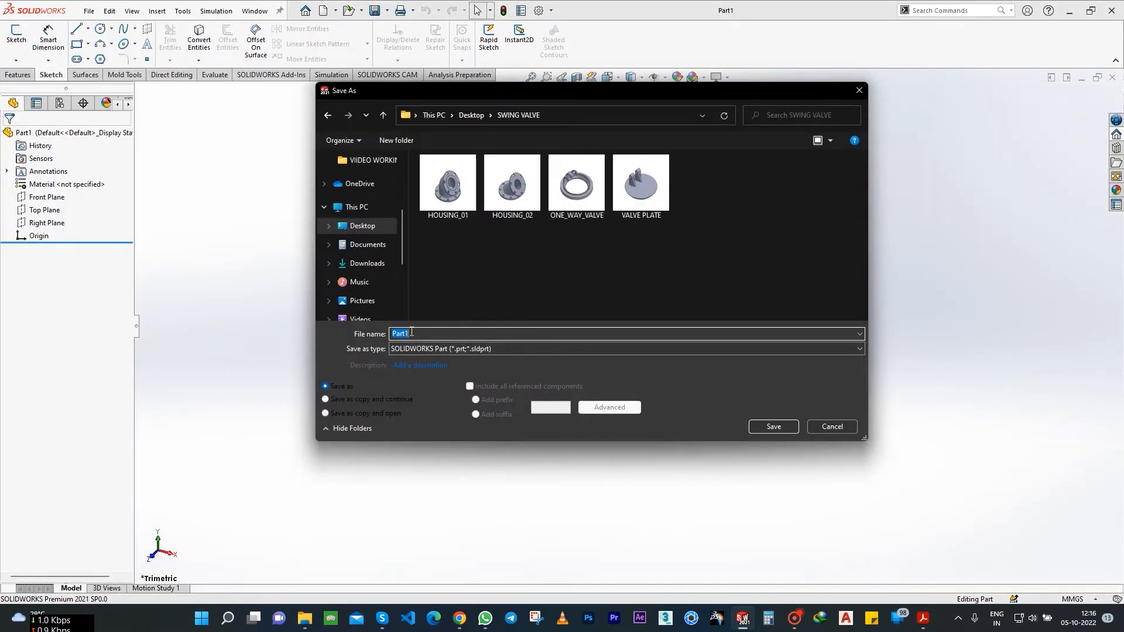
type("LIQUID_SEAL")
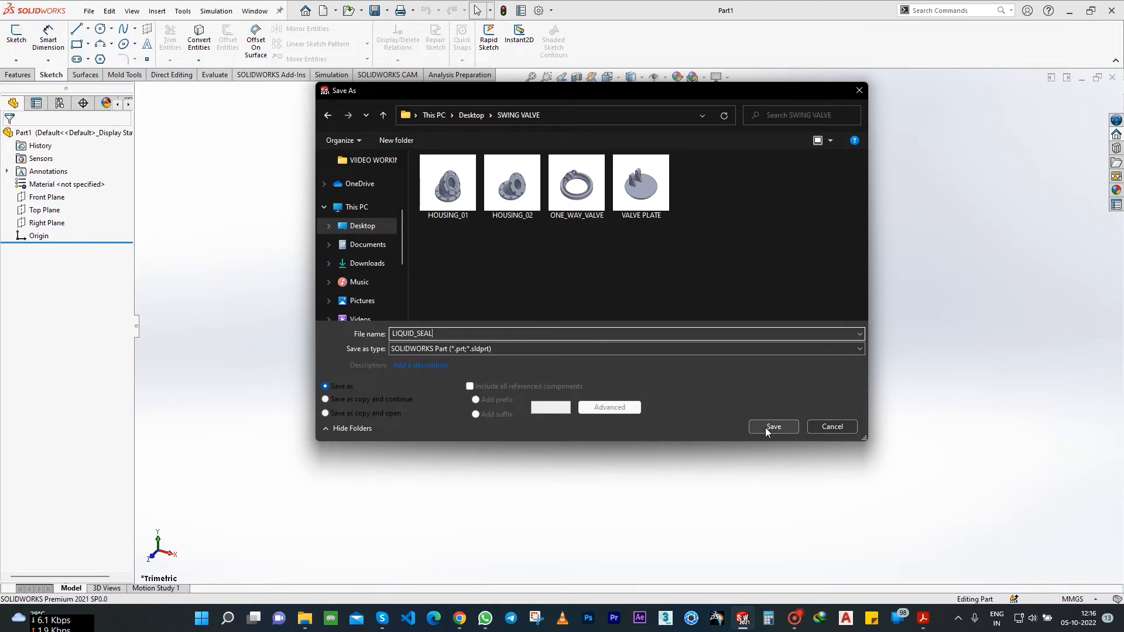
left_click(768, 428)
Start a sketch on the Front Plane and draw a vertical centerline about 65 mm long upward from the origin.
left_click(48, 198)
left_click(17, 39)
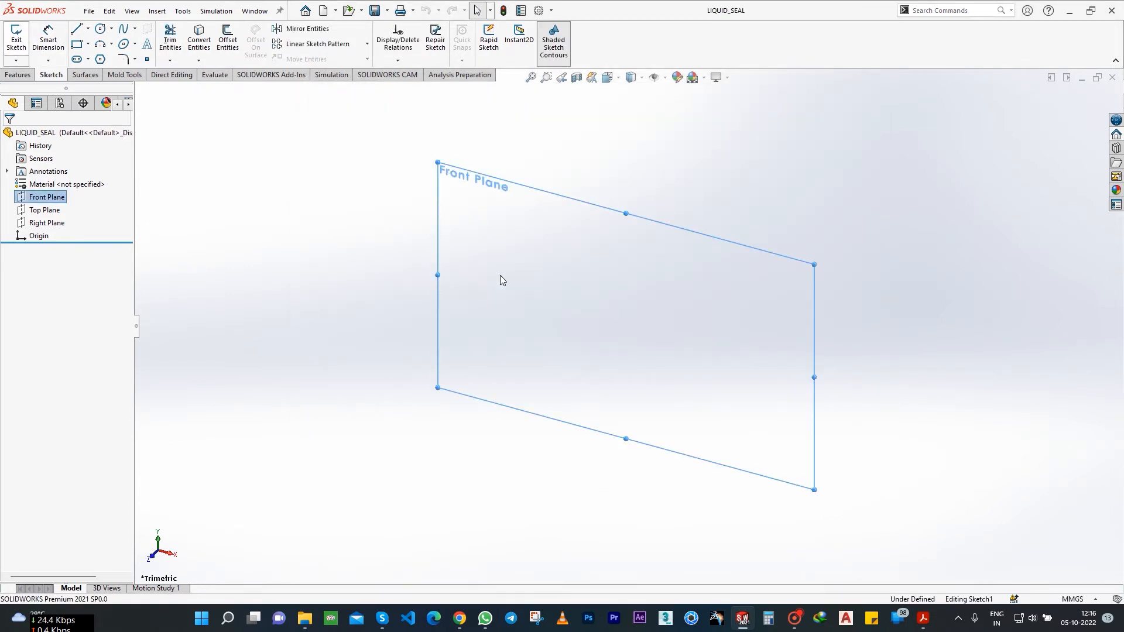
left_click(88, 29)
left_click(105, 59)
left_click(627, 326)
left_click(627, 174)
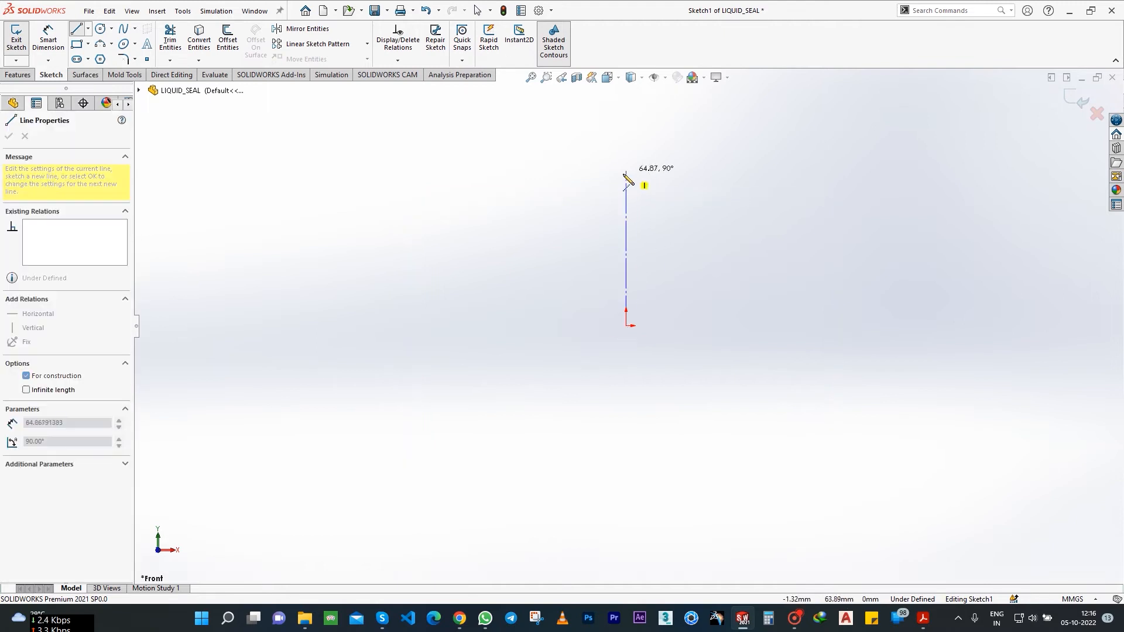
key("Escape")
left_click(111, 30)
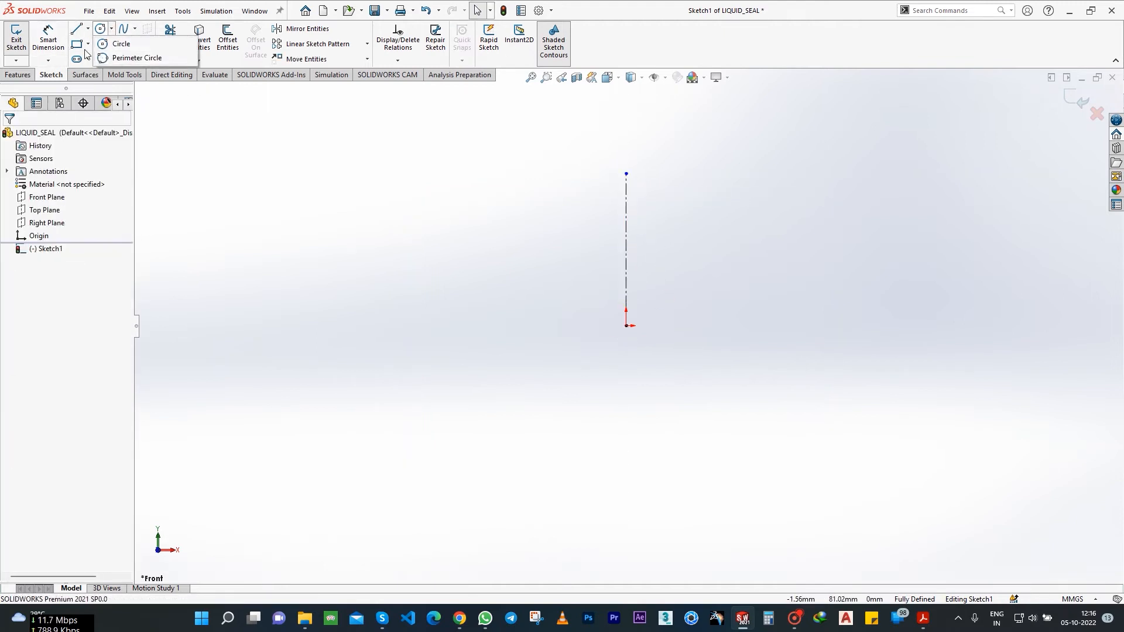
Sketch a tilted straight slot about 14 mm long and 4.8 mm wide, well clear of the centerline near the origin's height.
left_click(87, 44)
left_click(130, 158)
left_click(89, 60)
left_click(94, 70)
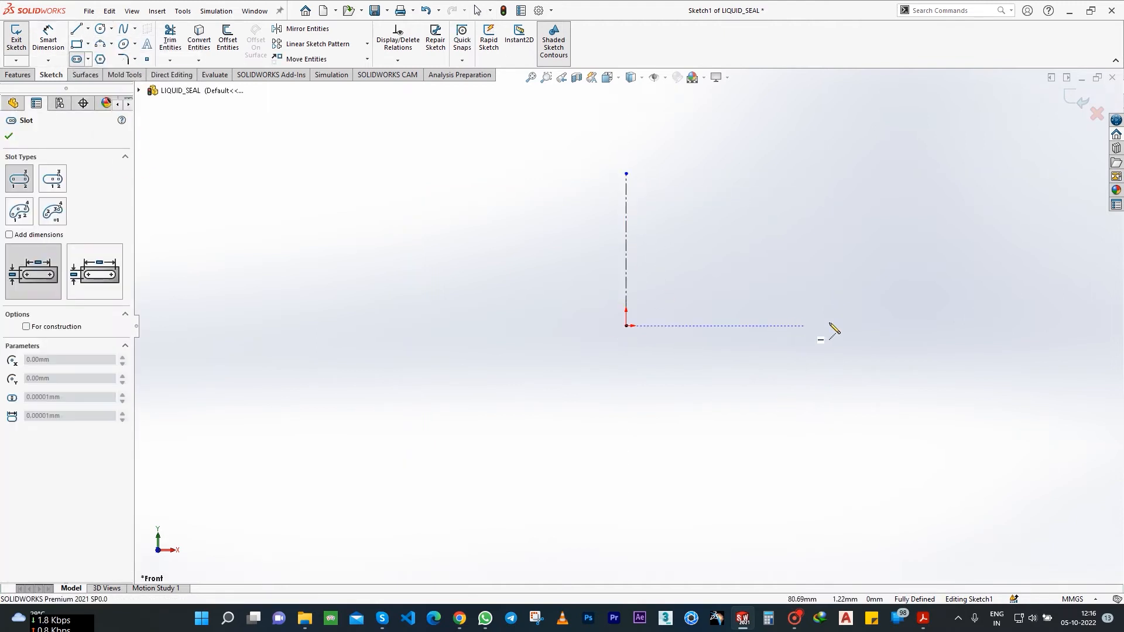
left_click(886, 303)
left_click(890, 307)
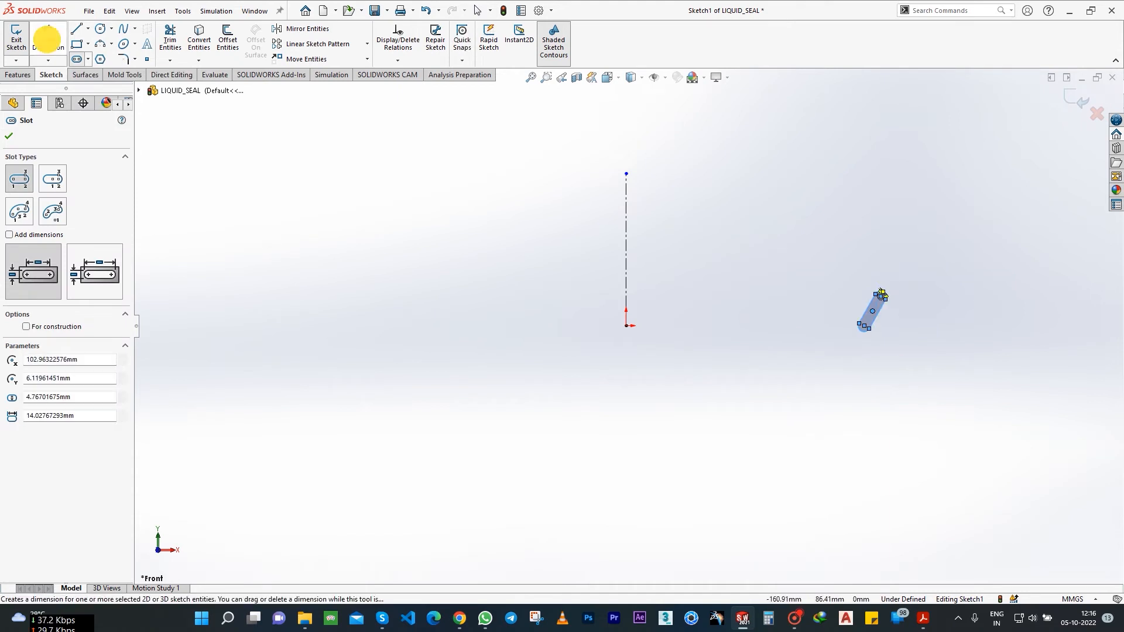
Dimension the angle between the slot's straight side and the vertical centerline as 45 degrees.
left_click(47, 39)
left_click(869, 321)
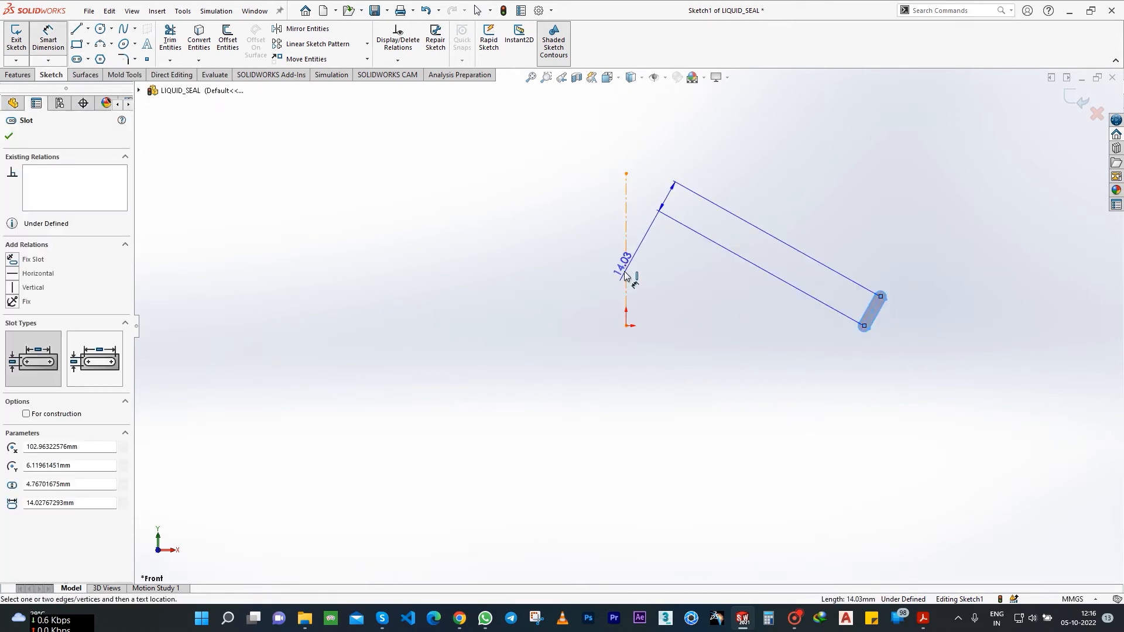
left_click(626, 271)
left_click(717, 232)
type("45")
key("Return")
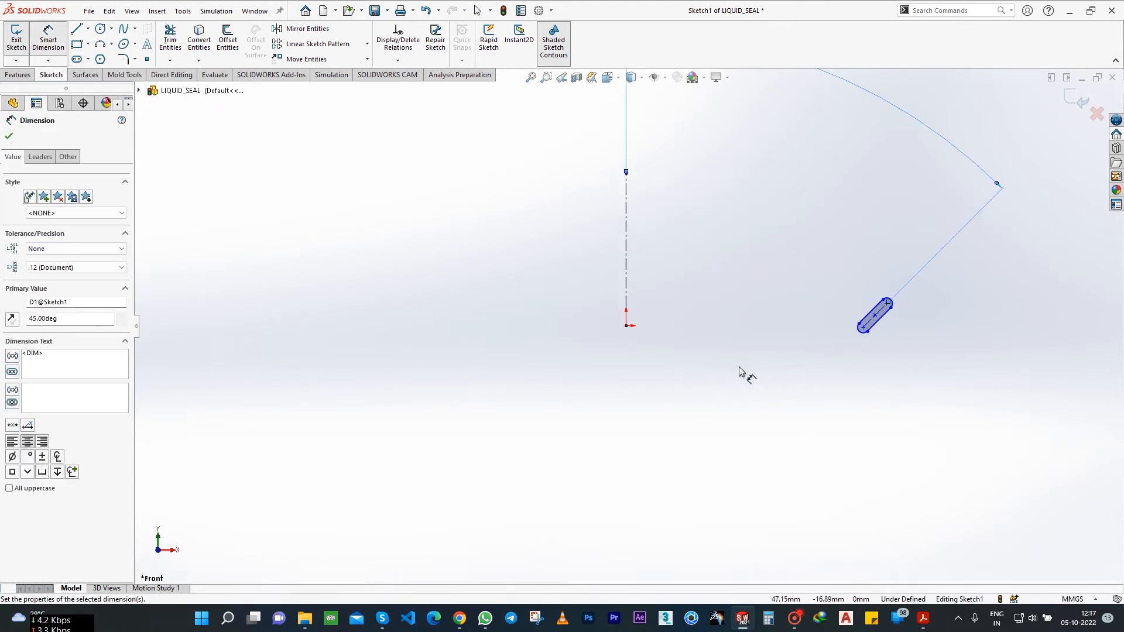
left_click(10, 135)
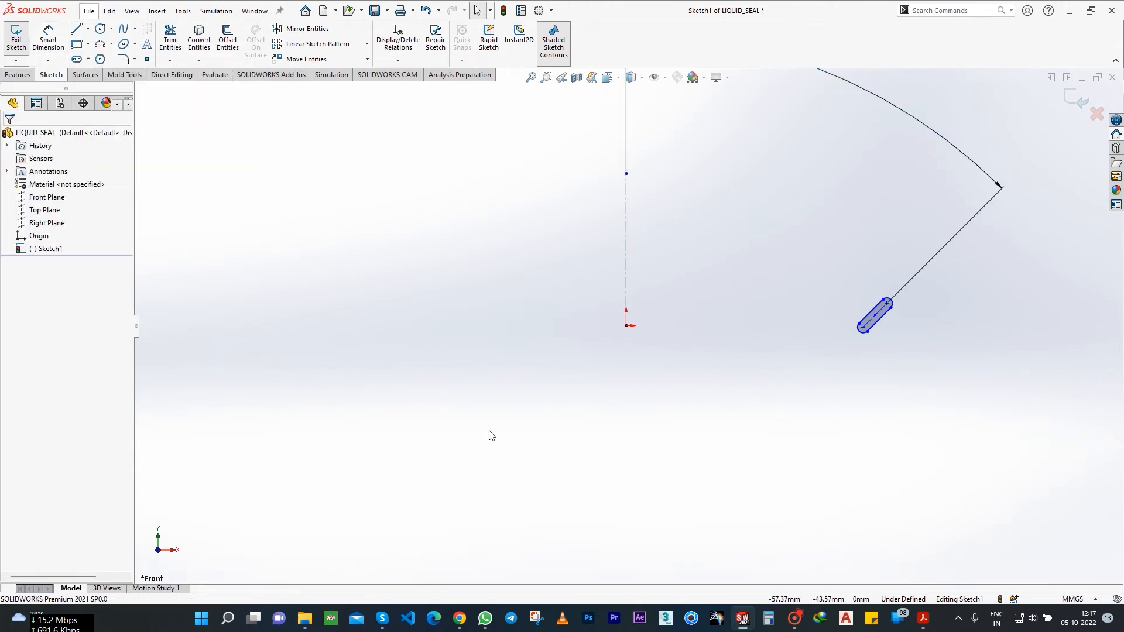
Make the center point of the slot's lower end coincident with the Top Plane.
left_click(864, 326, "ctrl")
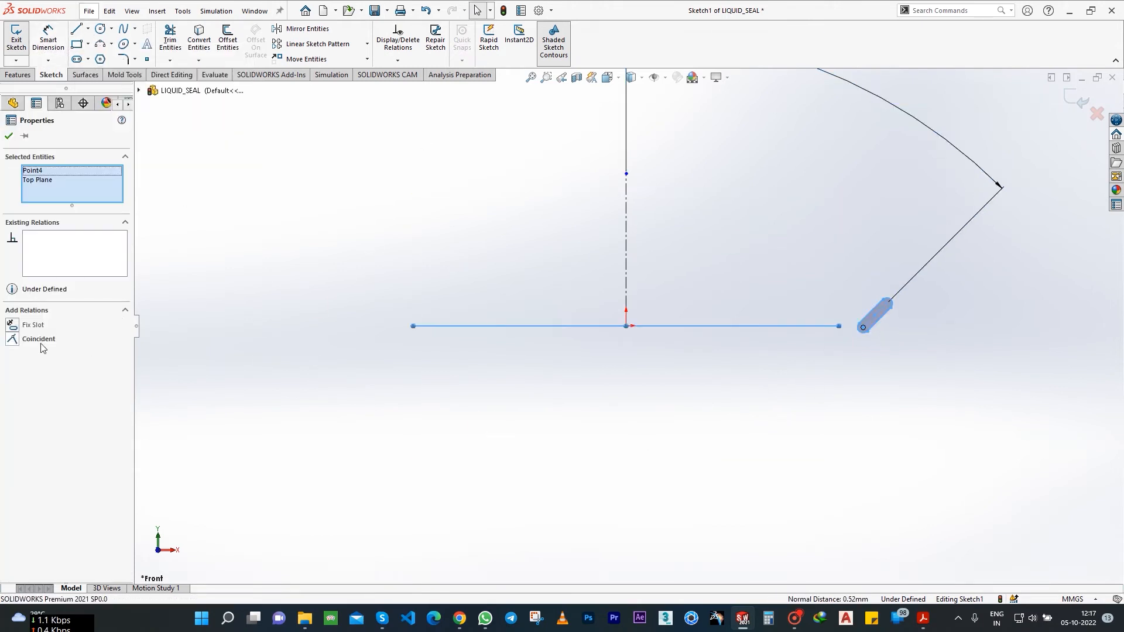
left_click(39, 341)
left_click(829, 303)
Dimension the slot's straight side with a length of 5 mm.
left_click(50, 41)
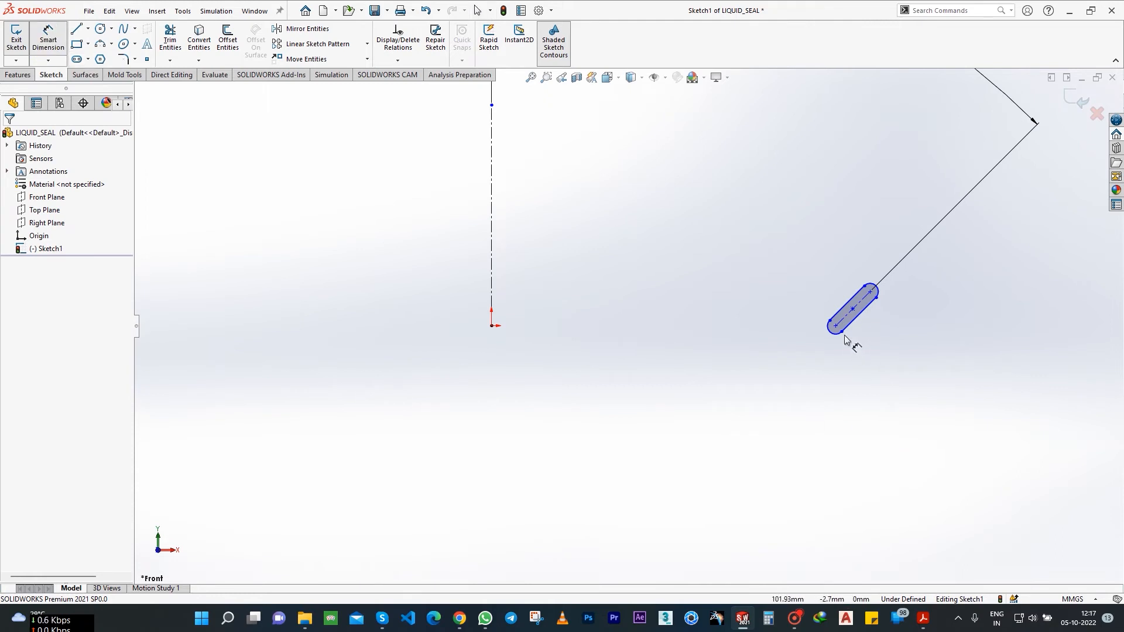
left_click(845, 320)
left_click(759, 236)
type("5")
key("Return")
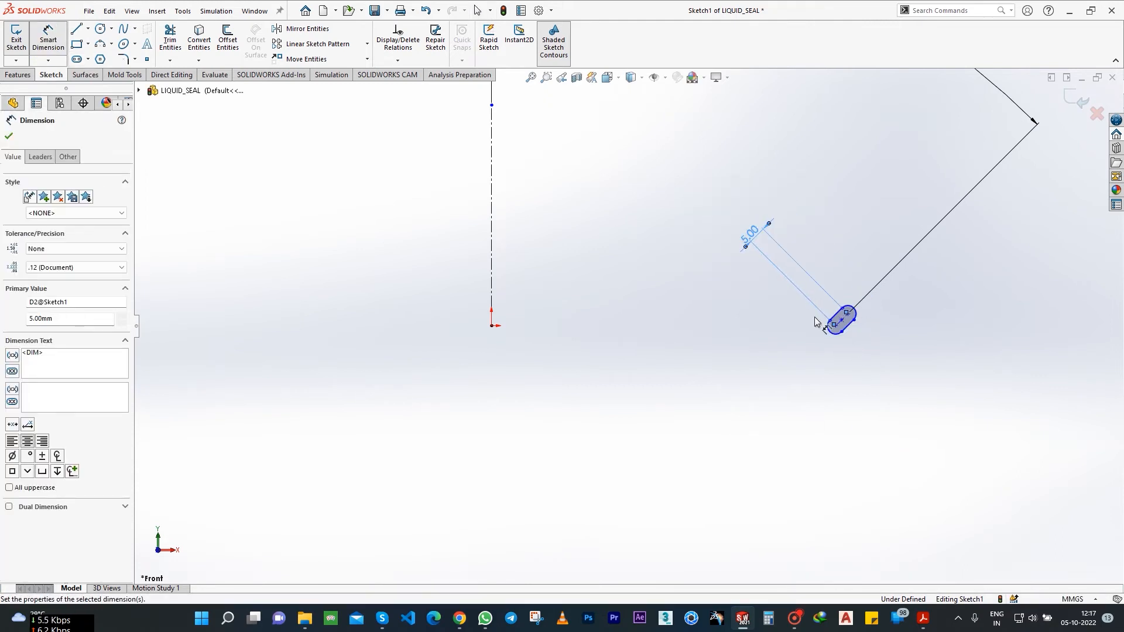
Dimension the slot's upper end arc with a radius of 1.6 mm.
scroll(833, 309, "down", 3)
left_click(806, 299)
left_click(950, 346)
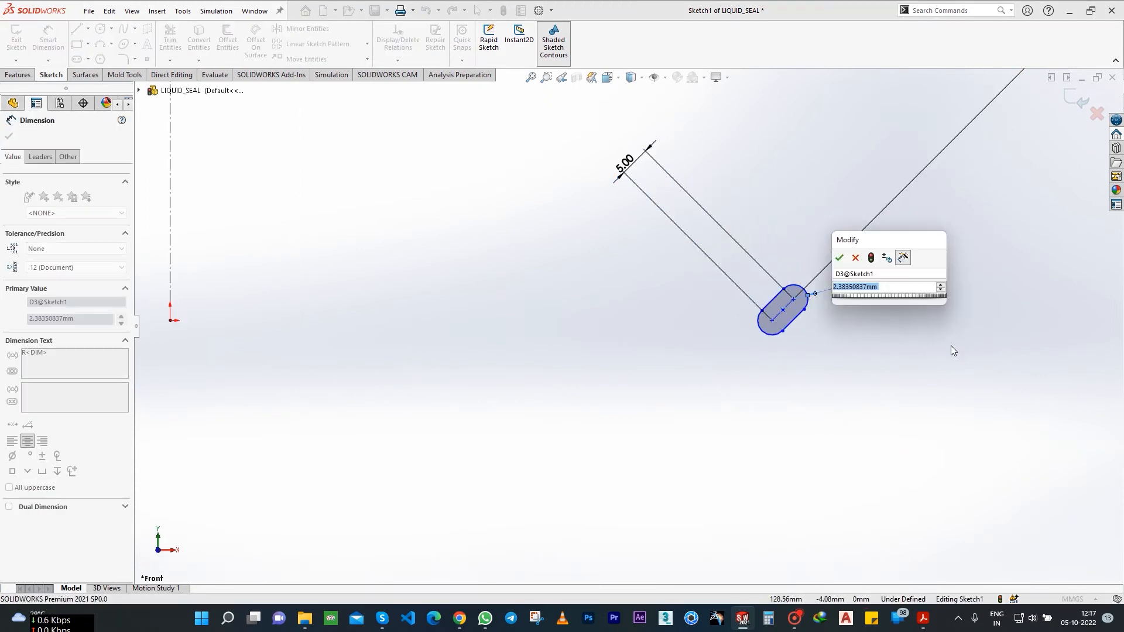
type(".")
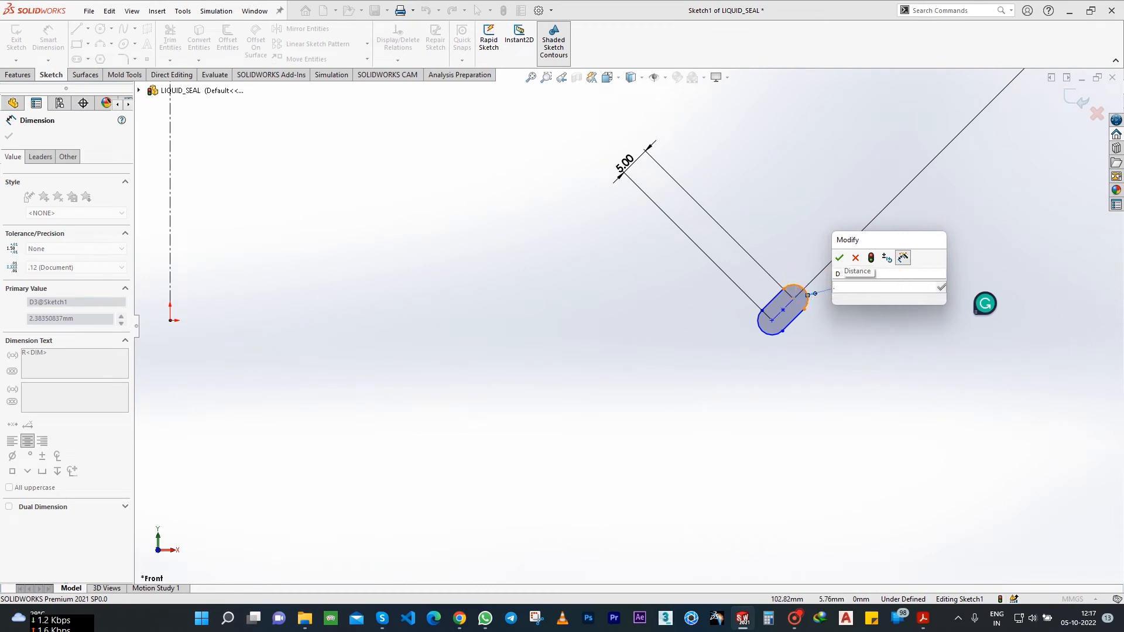
type("86")
key("Return")
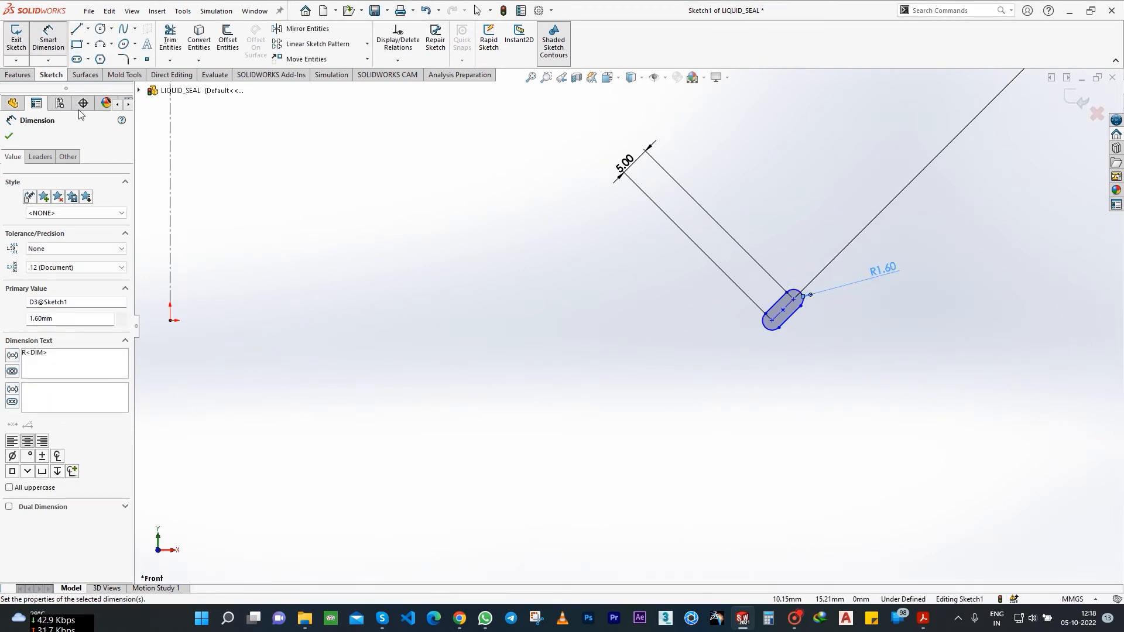
Dimension the horizontal distance from the origin to the slot's lower arc center as 86.75/2 mm.
left_click(773, 323)
left_click(170, 321)
left_click(358, 387)
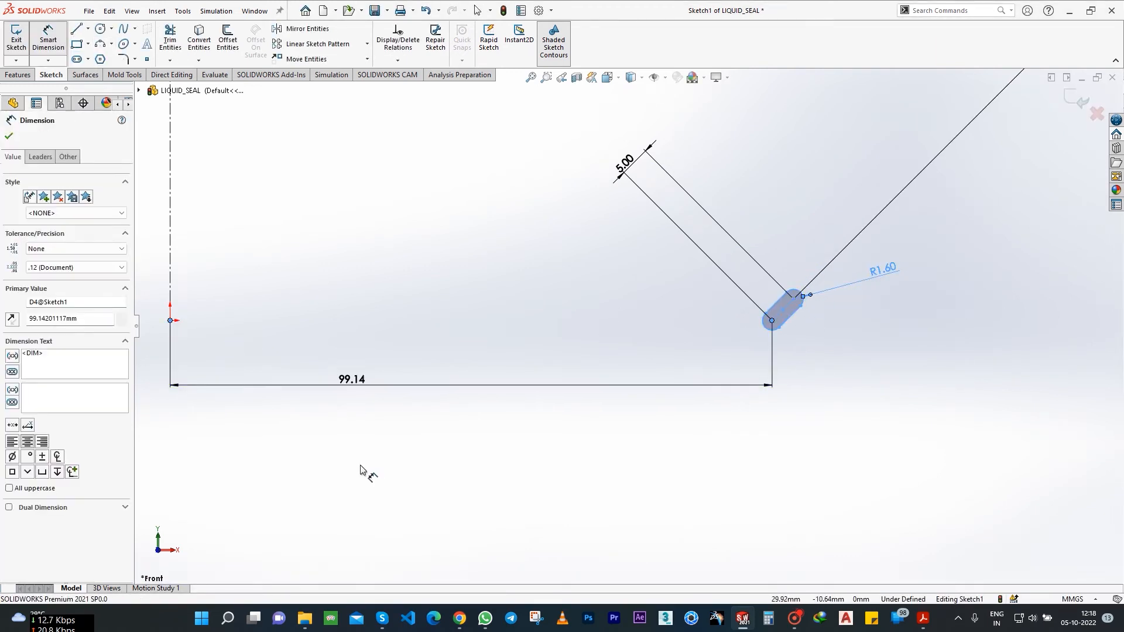
type("86.75/2")
key("Return")
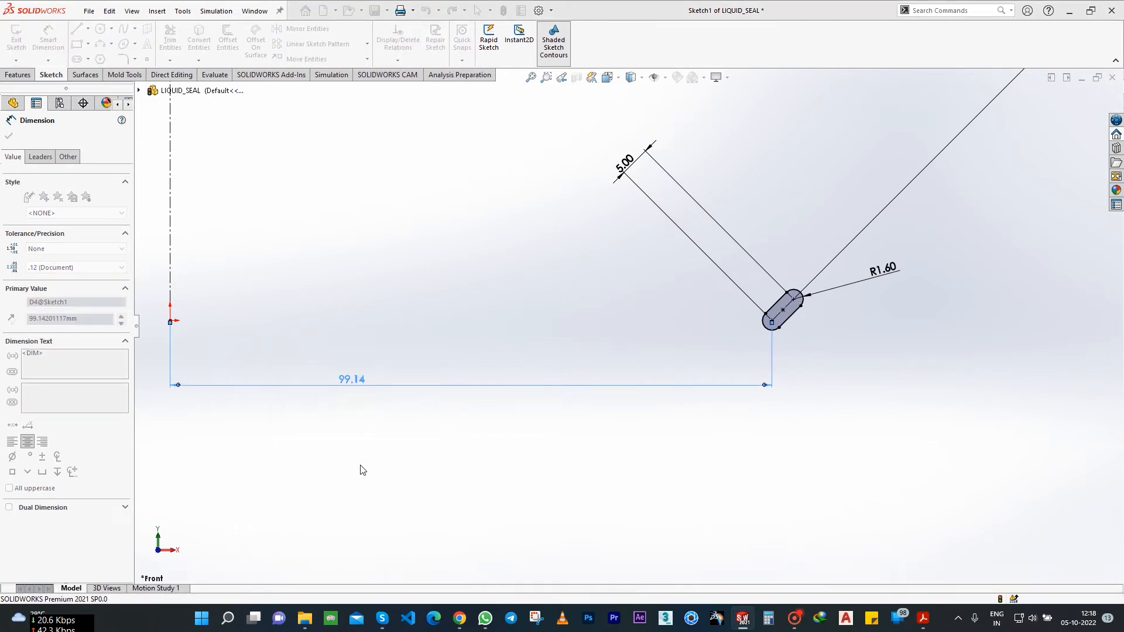
left_click(761, 363)
Set the slot's end radius to 0.8 mm and exit the sketch.
scroll(726, 382, "up", 1)
scroll(724, 380, "up", 1)
scroll(608, 302, "down", 1)
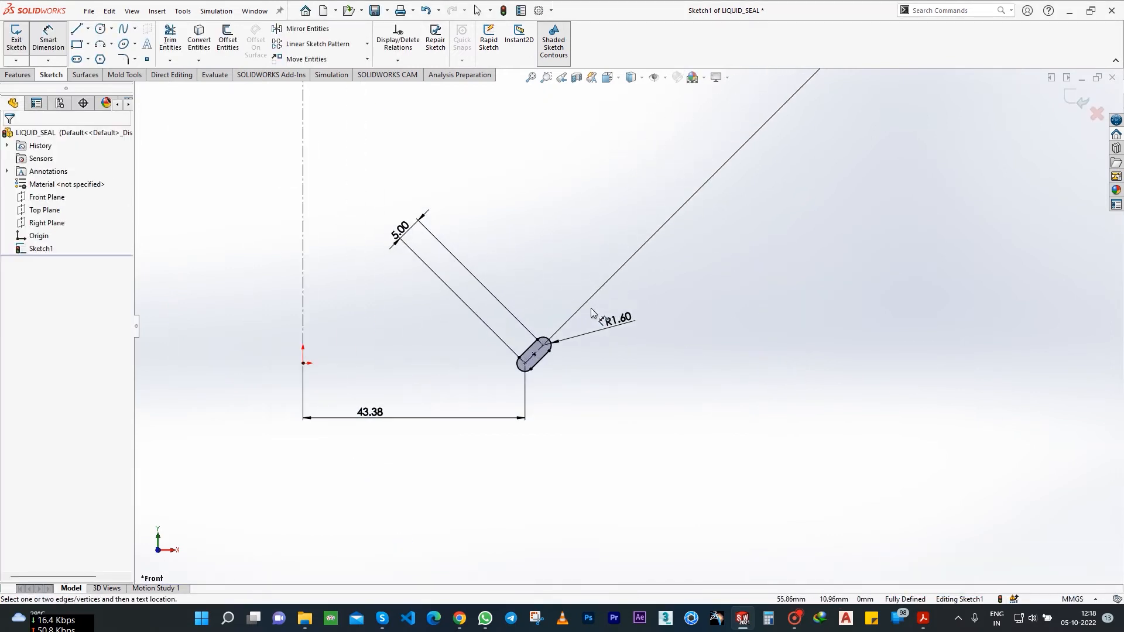
double_click(615, 321)
type(".8")
key("Return")
left_click(665, 376)
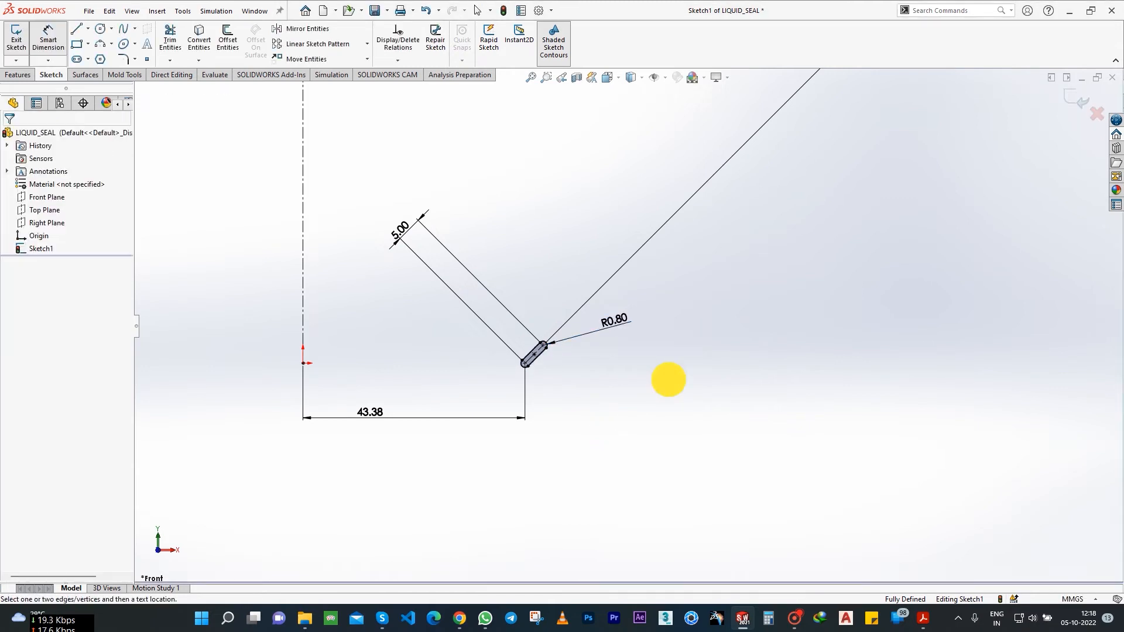
left_click(1079, 95)
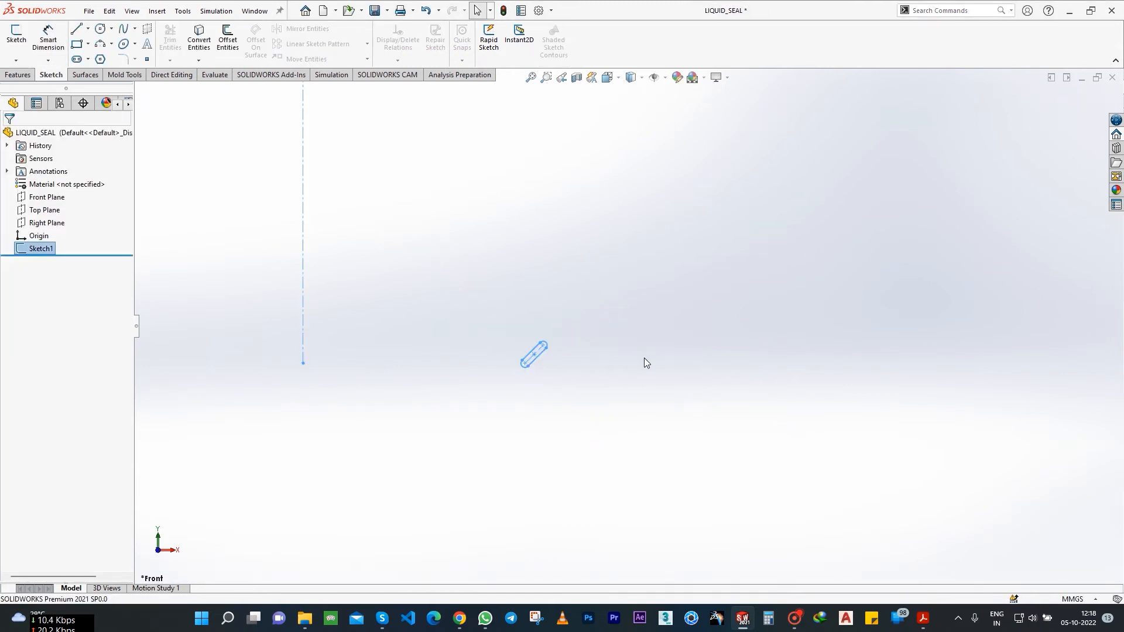
Revolve the slot profile 360 degrees about the vertical centerline to form the seal ring.
left_click(713, 419)
left_click(18, 75)
left_click(56, 38)
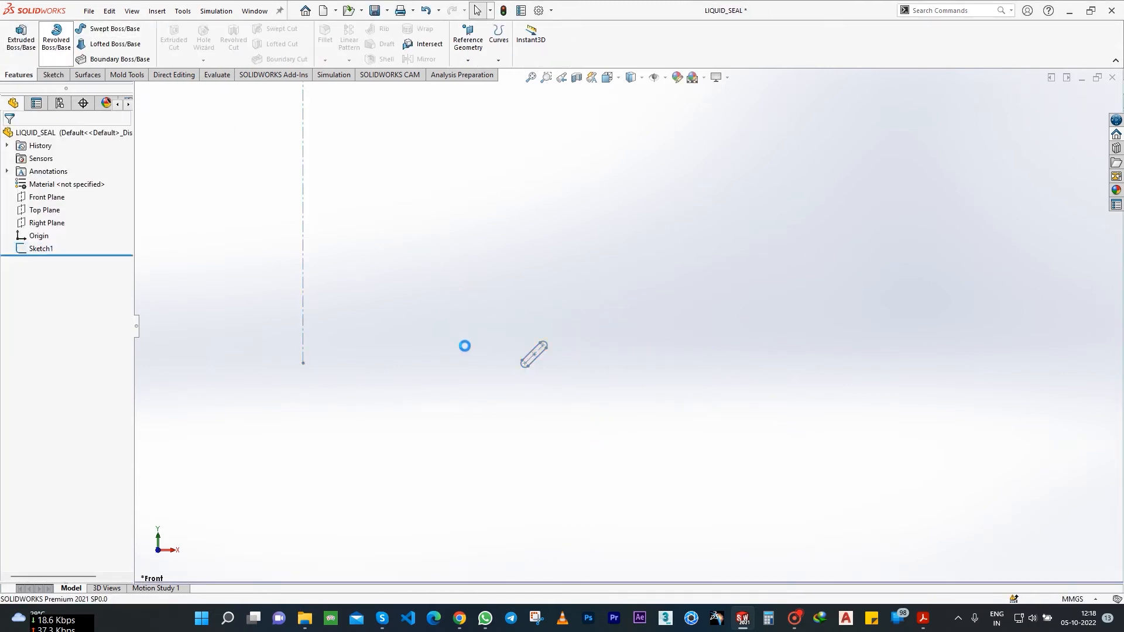
left_click(303, 280)
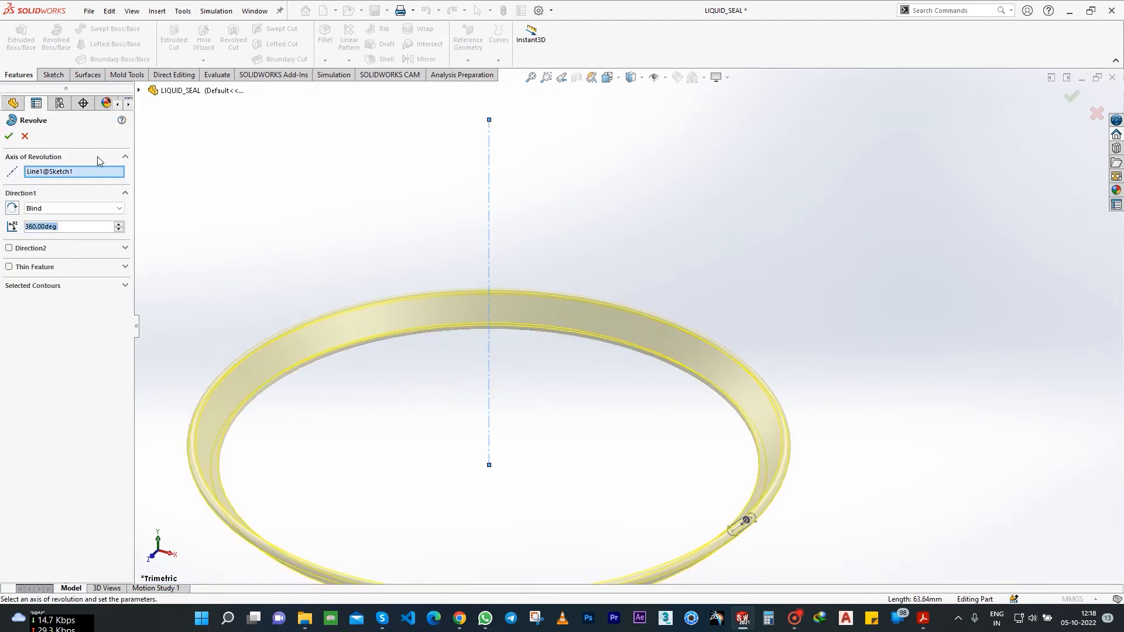
left_click(10, 135)
left_click(531, 77)
middle_click_drag(692, 327, 556, 162)
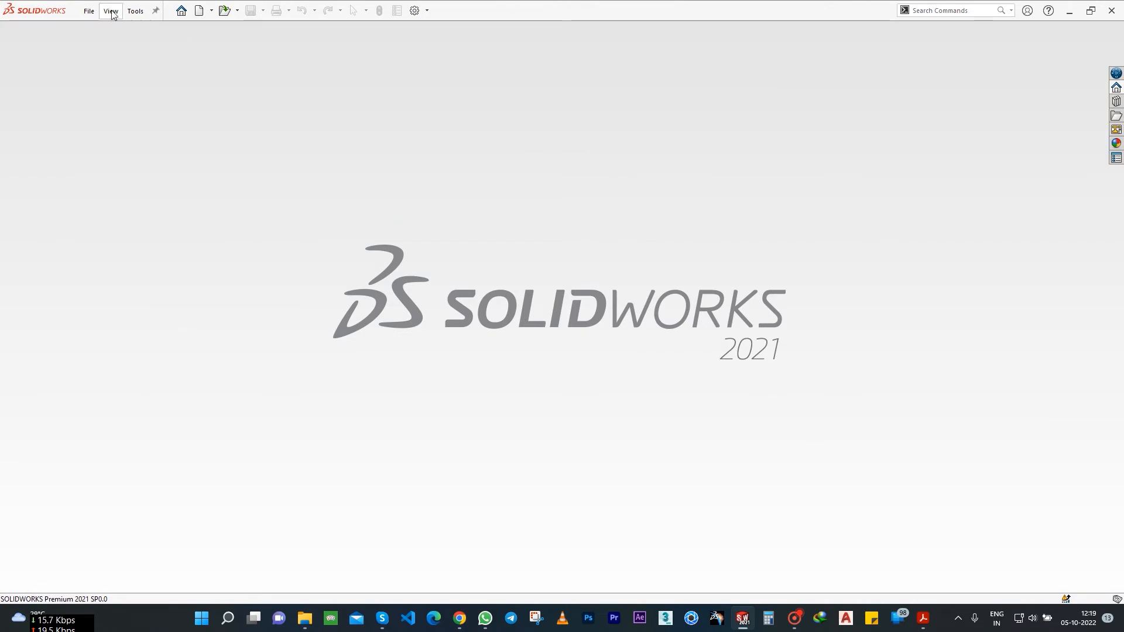
Create a new part and save it as SEAL_01 in the SWING VALVE folder.
left_click(199, 11)
left_click(637, 436)
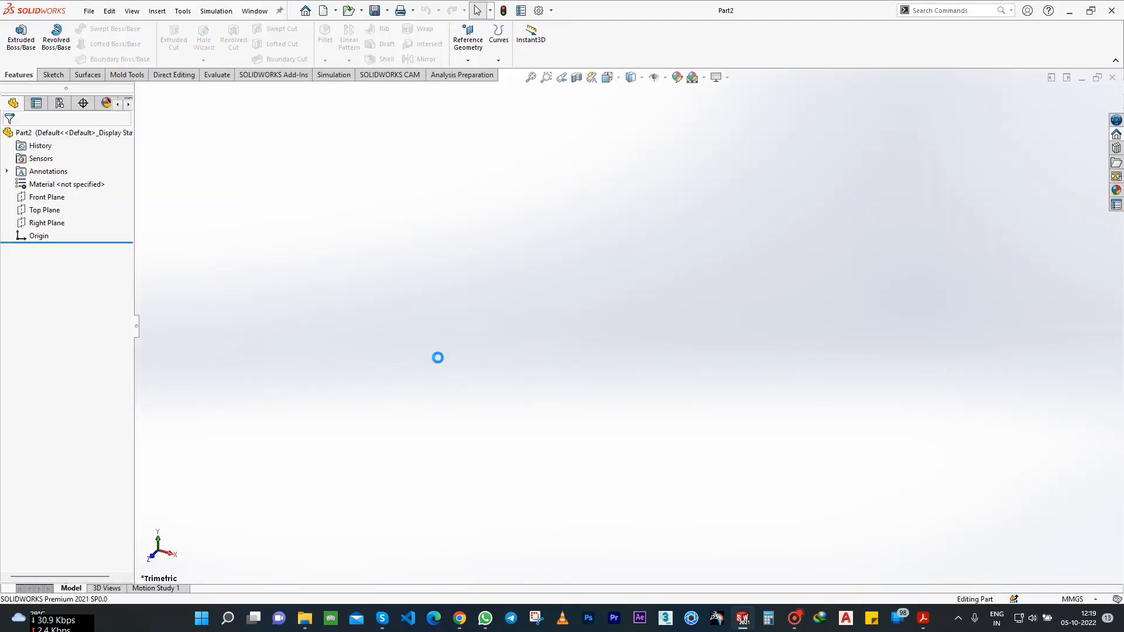
key("ctrl+s")
type("SEAL_01")
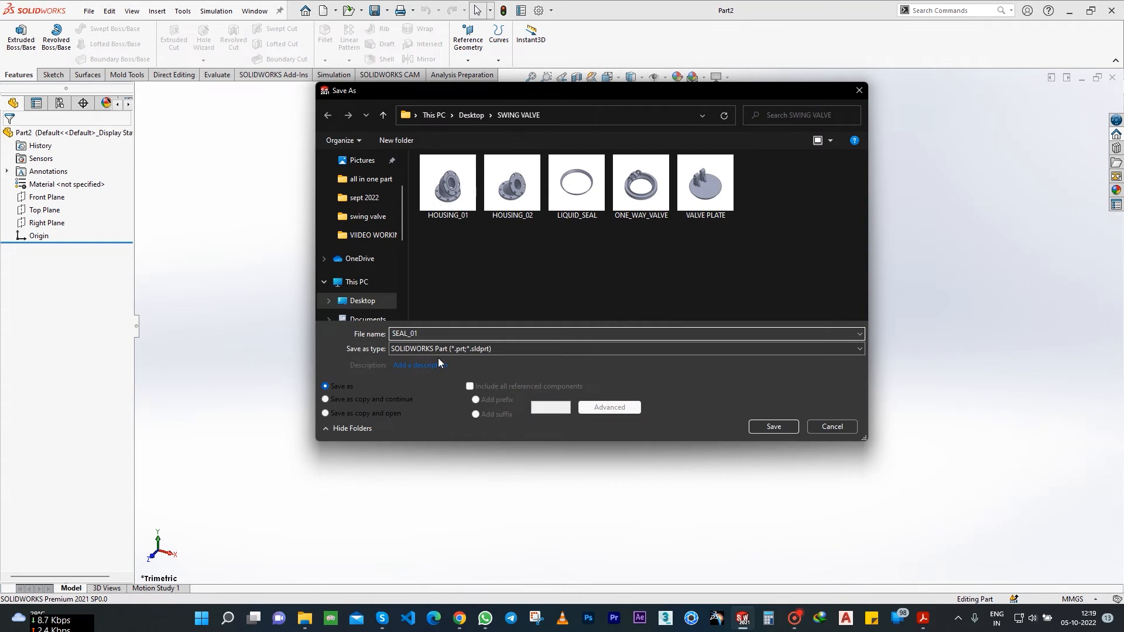
key("Return")
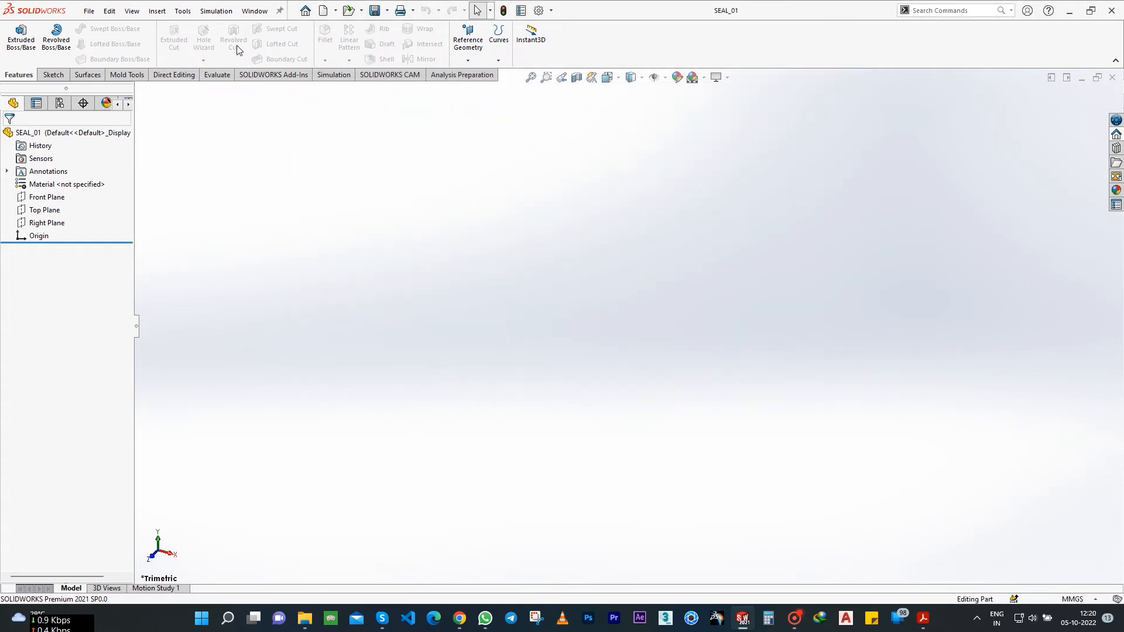
Start a sketch on the Front Plane and draw a flat rectangle about 24.5 by 5.6 mm left of the origin.
left_click(47, 196)
left_click(45, 210)
left_click(41, 197)
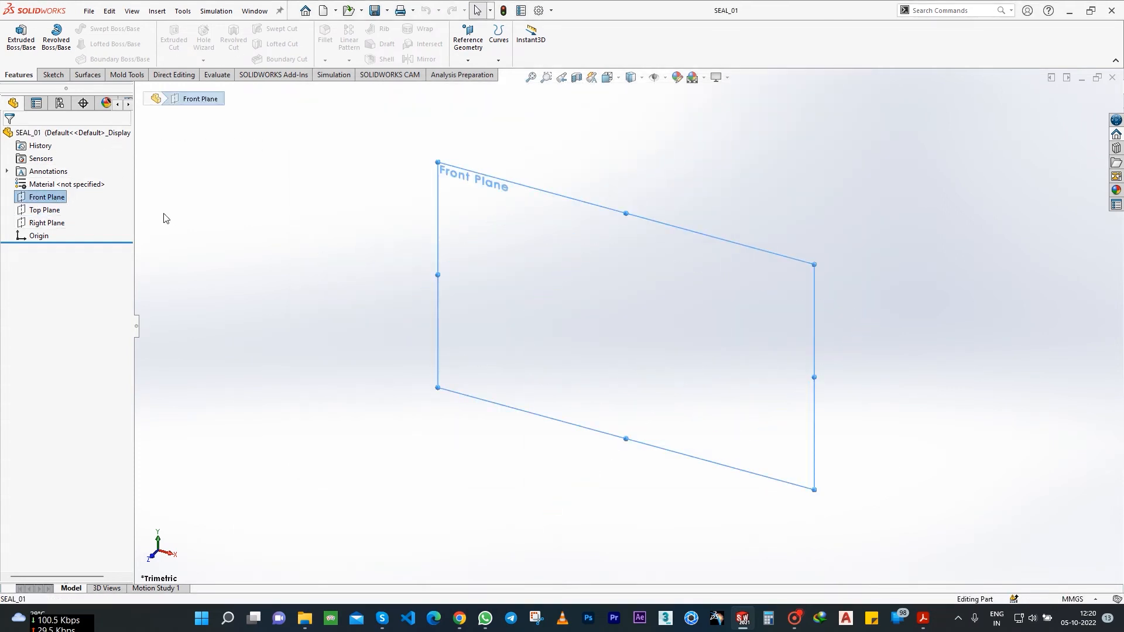
left_click(56, 75)
left_click(16, 39)
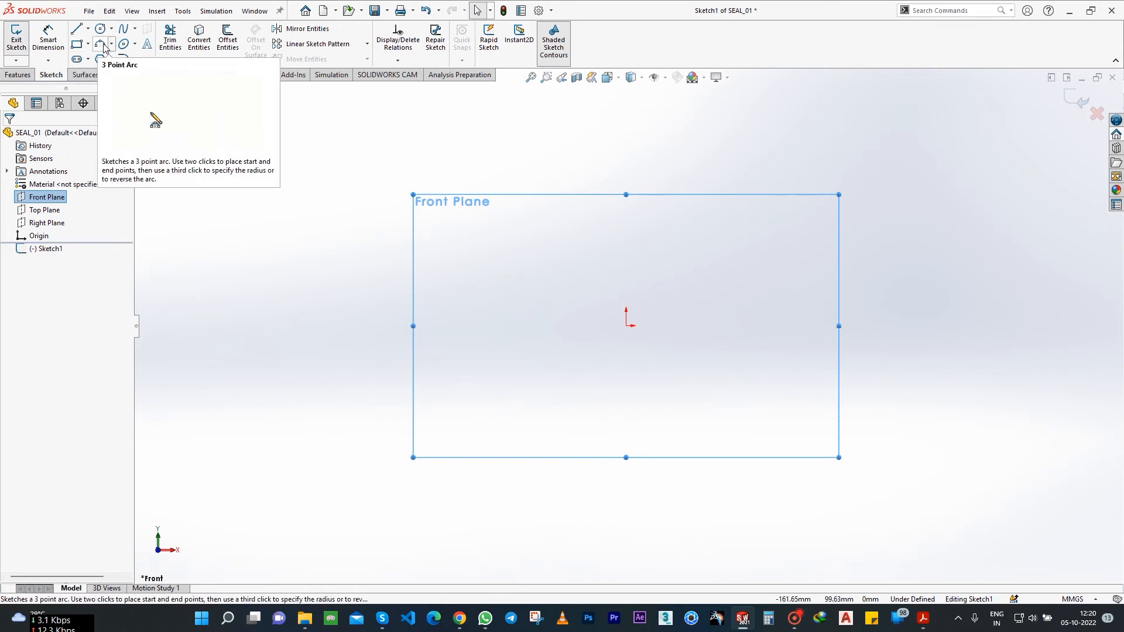
left_click(77, 44)
left_click_drag(482, 326, 541, 312)
Dimension the rectangle's height as 1.5 mm.
left_click(48, 40)
left_click(483, 319)
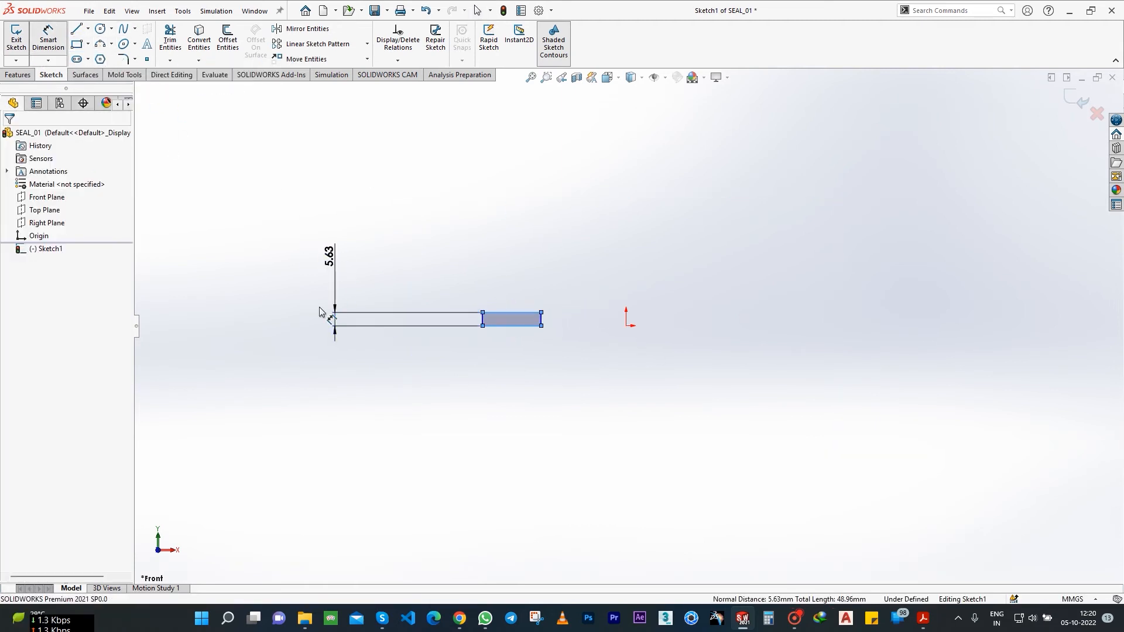
left_click(335, 320)
type("1.5")
key("Return")
Dimension the horizontal distance from the rectangle's left side to the origin as 54.25 mm.
left_click(481, 322)
left_click(627, 324)
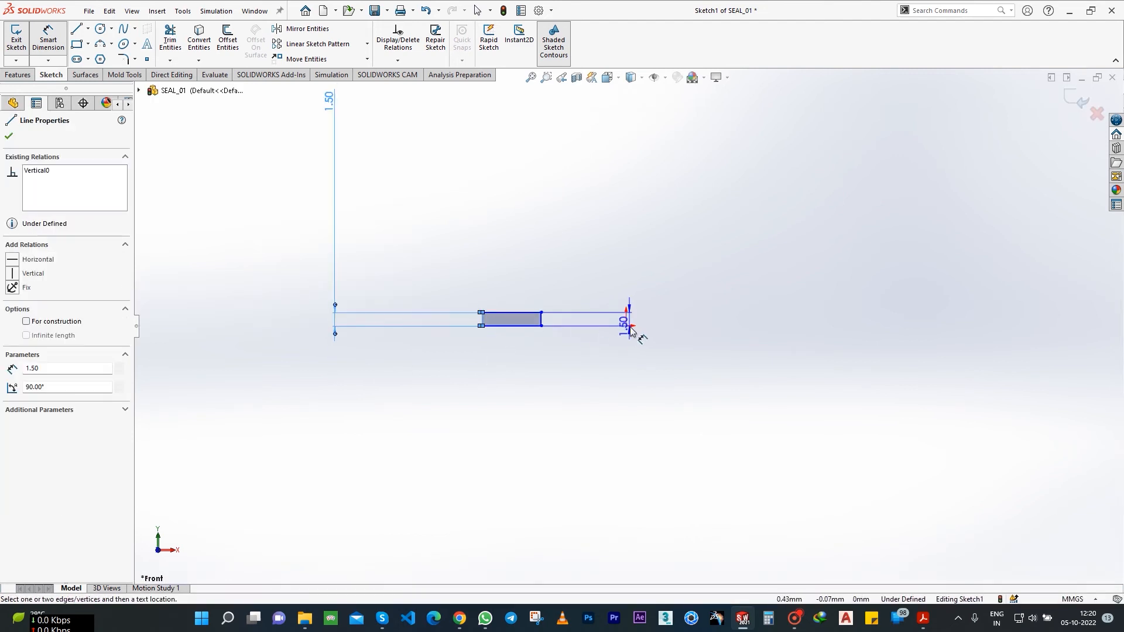
left_click(563, 182)
type("54.25")
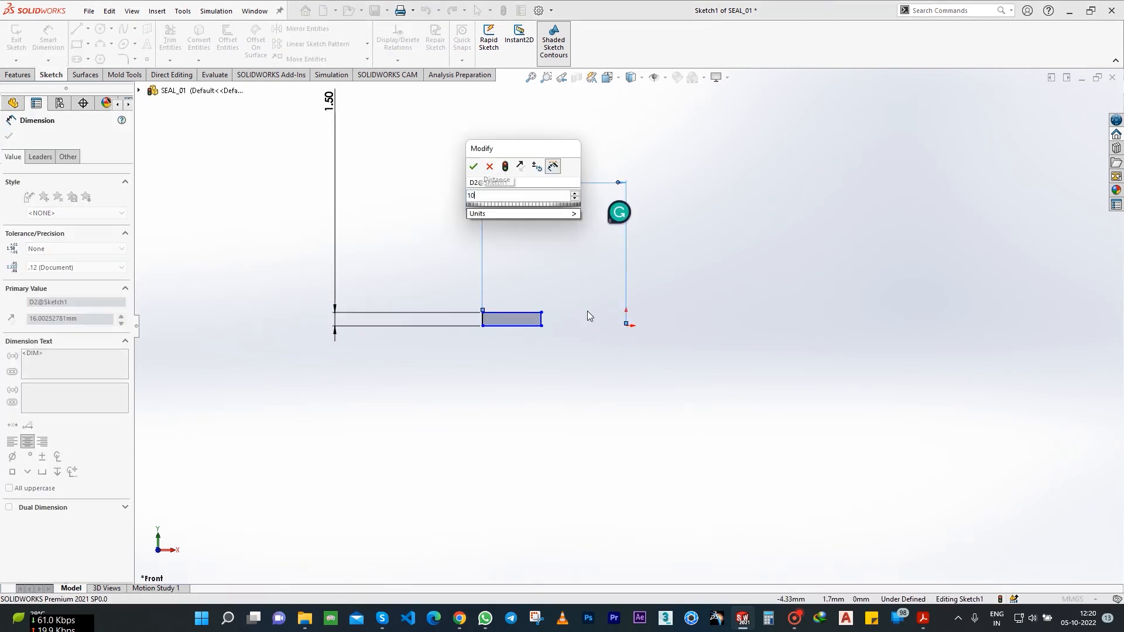
key("Return")
Dimension the horizontal distance from the rectangle's right side to the origin as 62.25 mm.
left_click(198, 319)
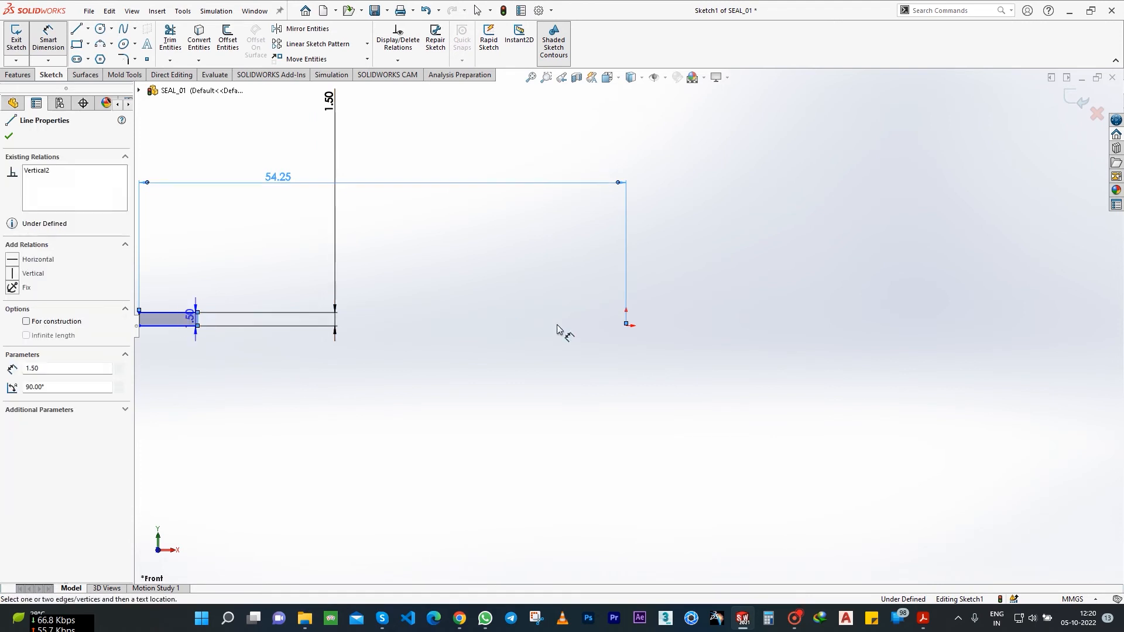
left_click(627, 324)
left_click(530, 328)
type("62.25")
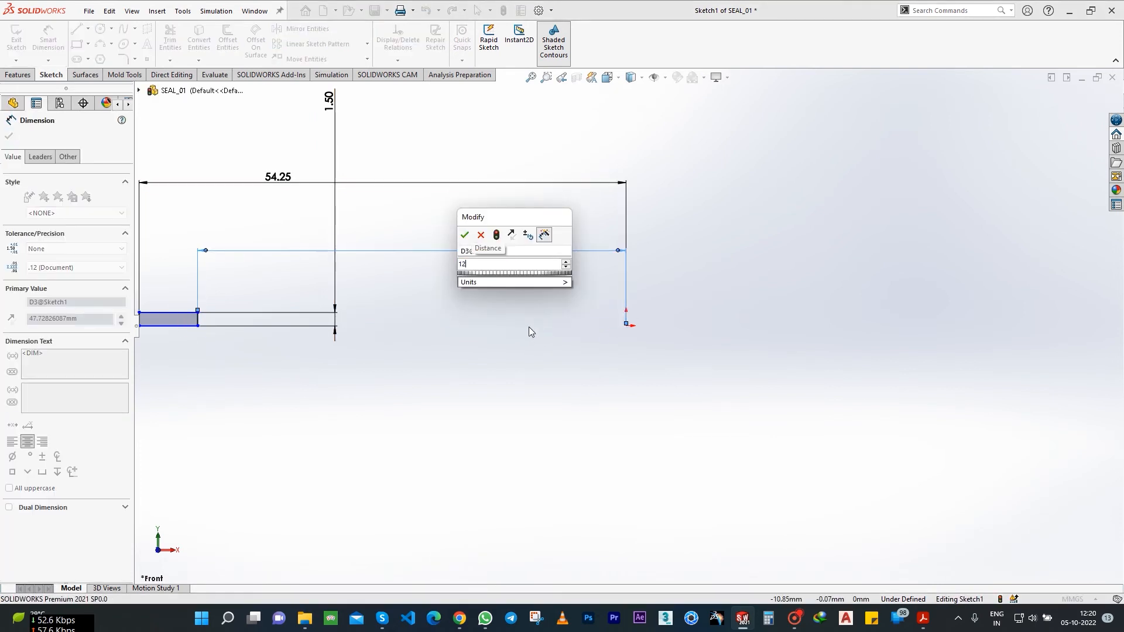
key("Return")
scroll(627, 324, "down", 2)
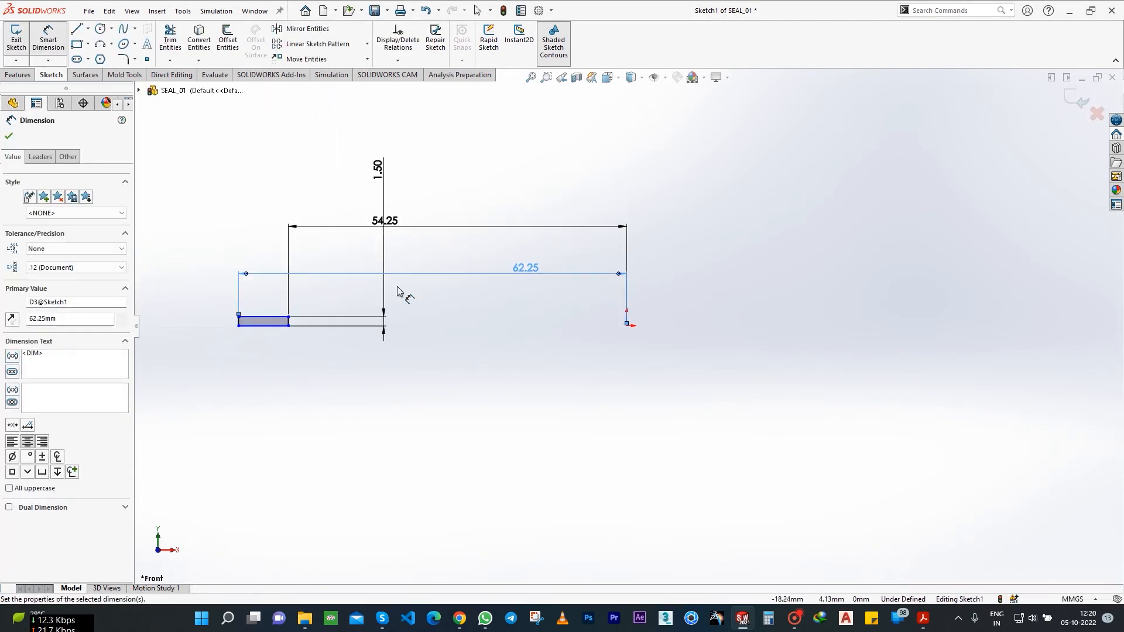
scroll(261, 247, "up", 2)
left_click(466, 433)
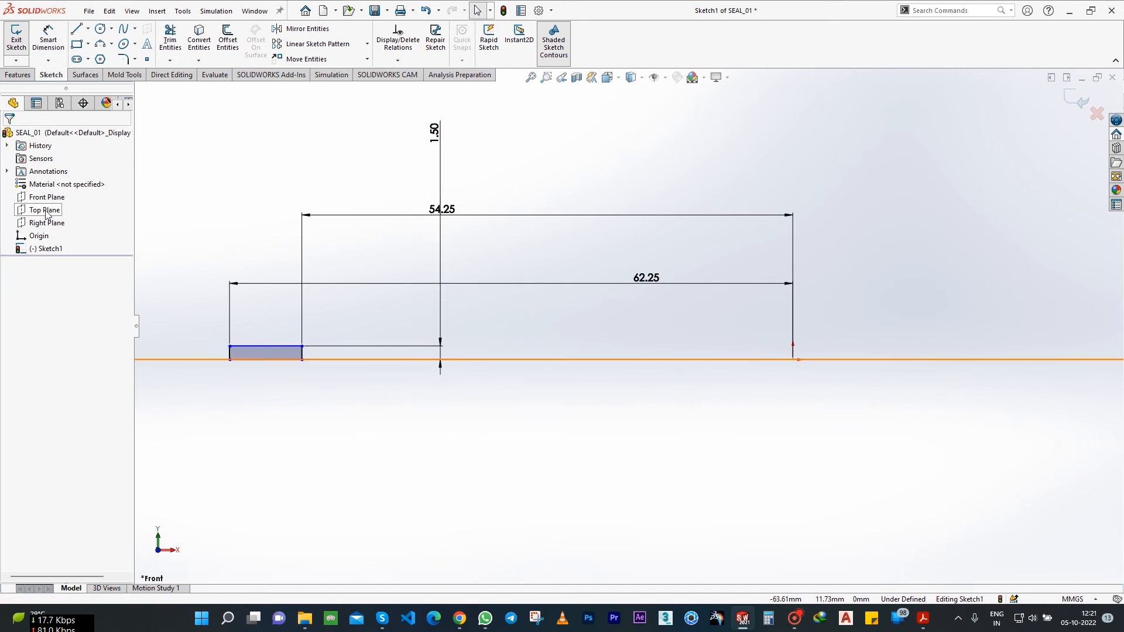
Constrain the rectangle's bottom edge to lie on the Top Plane.
left_click(281, 359)
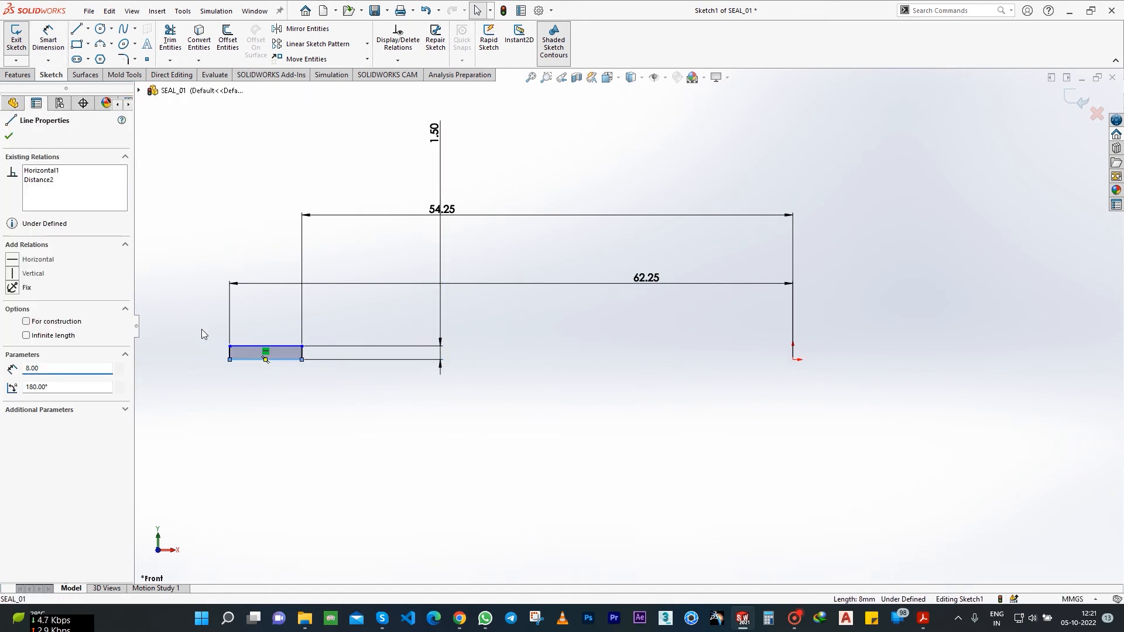
left_click(138, 90)
left_click(181, 166, "ctrl")
left_click(42, 326)
left_click(535, 433)
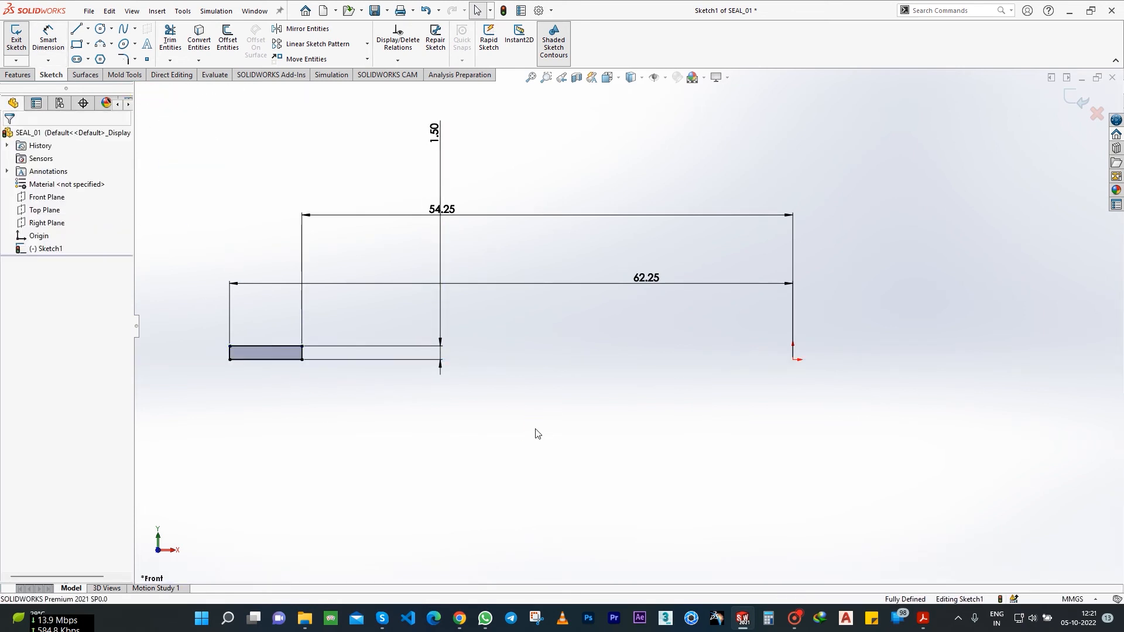
Draw a vertical centerline about 20 mm long upward from the origin and exit the sketch.
key("l")
left_click(794, 359)
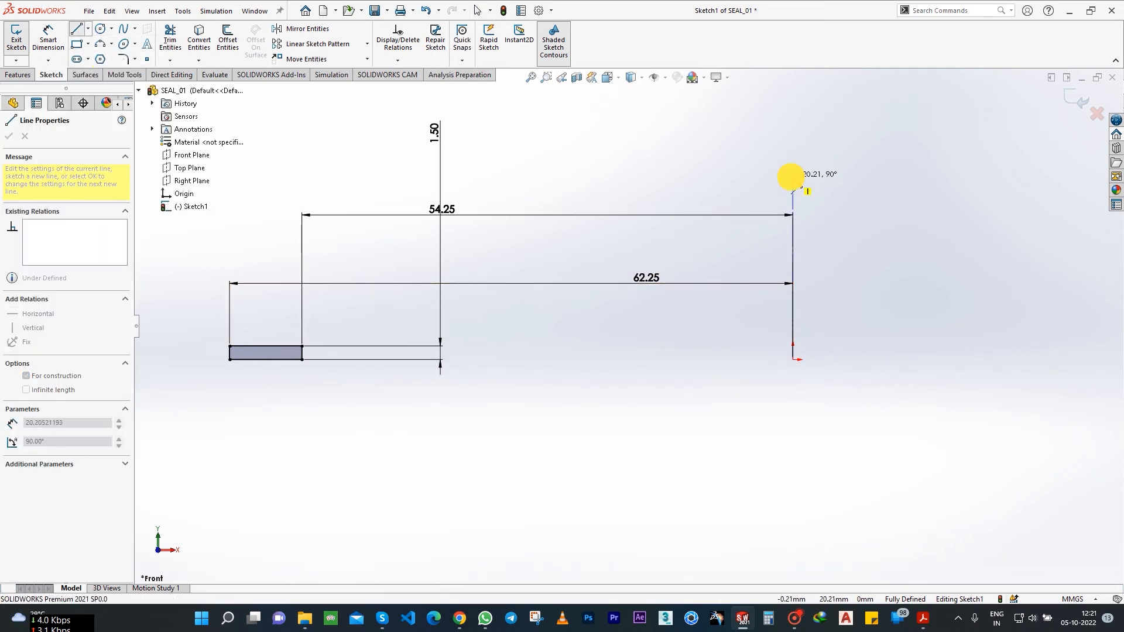
double_click(793, 176)
left_click(1076, 99)
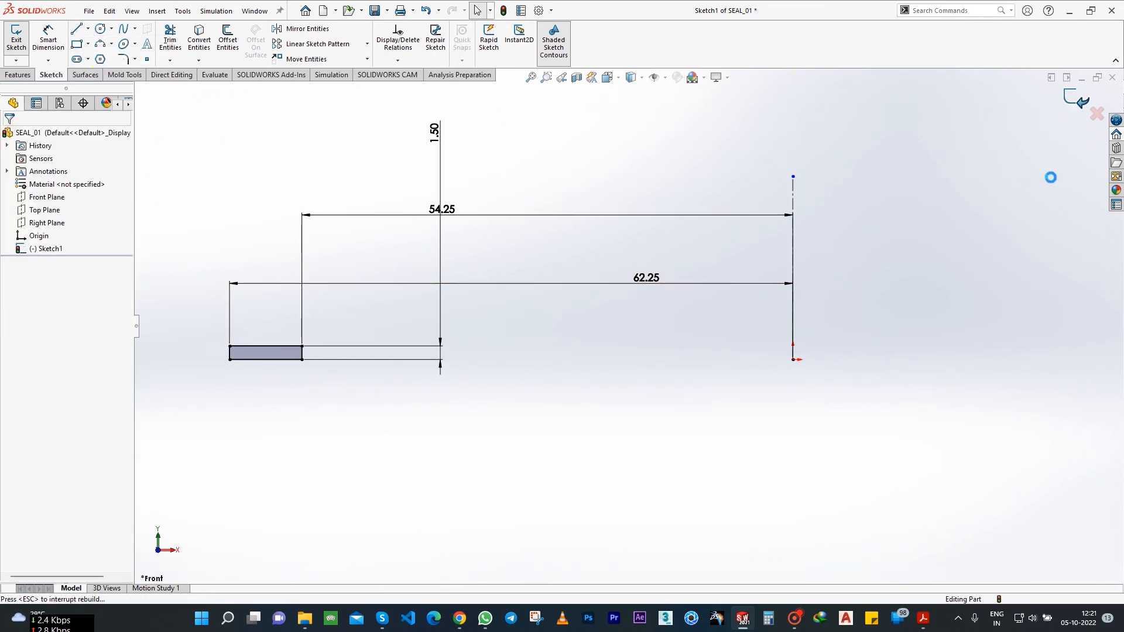
Revolve the rectangular profile a full turn about the vertical centerline to form the SEAL_01 ring.
left_click(19, 73)
left_click(56, 40)
key("Return")
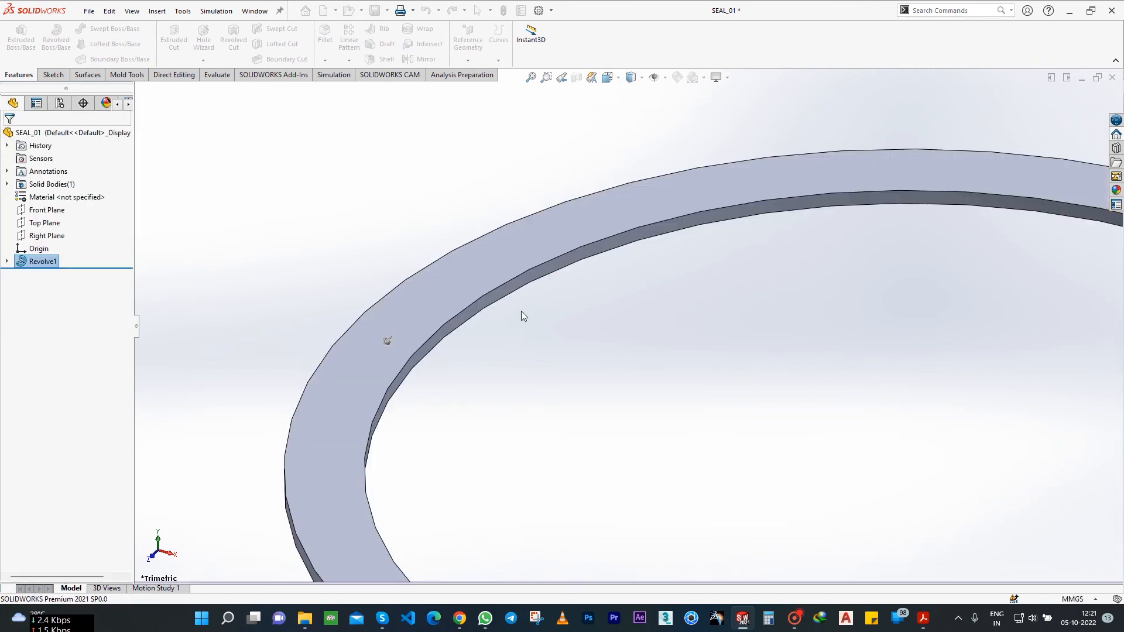
Apply a full round fillet to the ring's outer rim using the top face, outer face and bottom face.
scroll(521, 311, "up", 3)
middle_click_drag(521, 311, 607, 369)
left_click(325, 60)
left_click(334, 77)
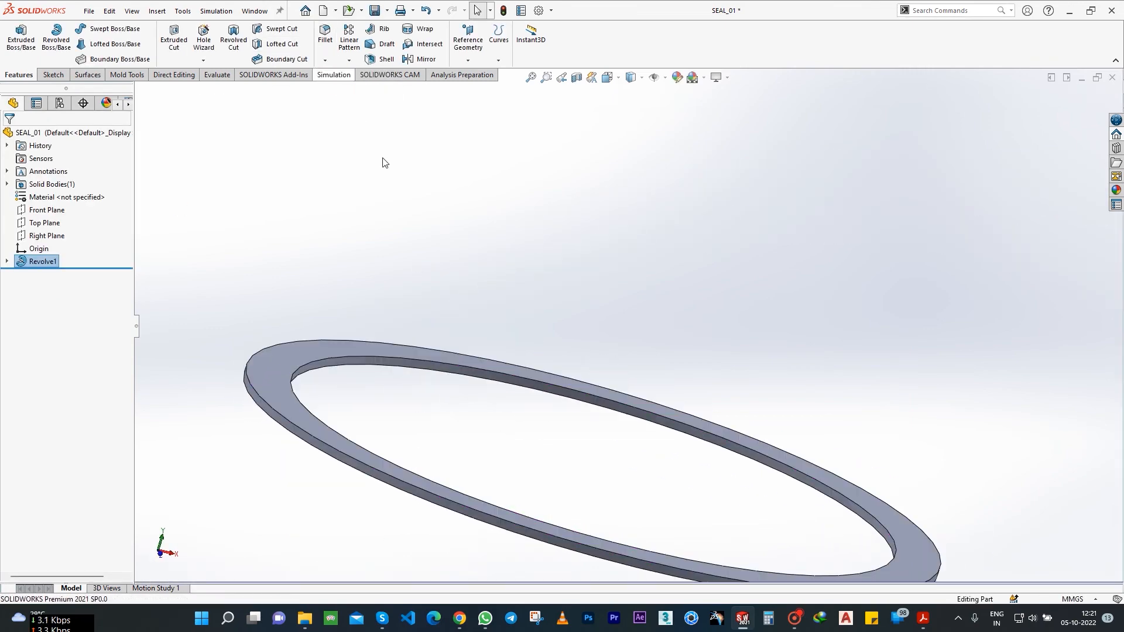
left_click(91, 196)
scroll(416, 510, "down", 1)
left_click(330, 320)
right_click(329, 320)
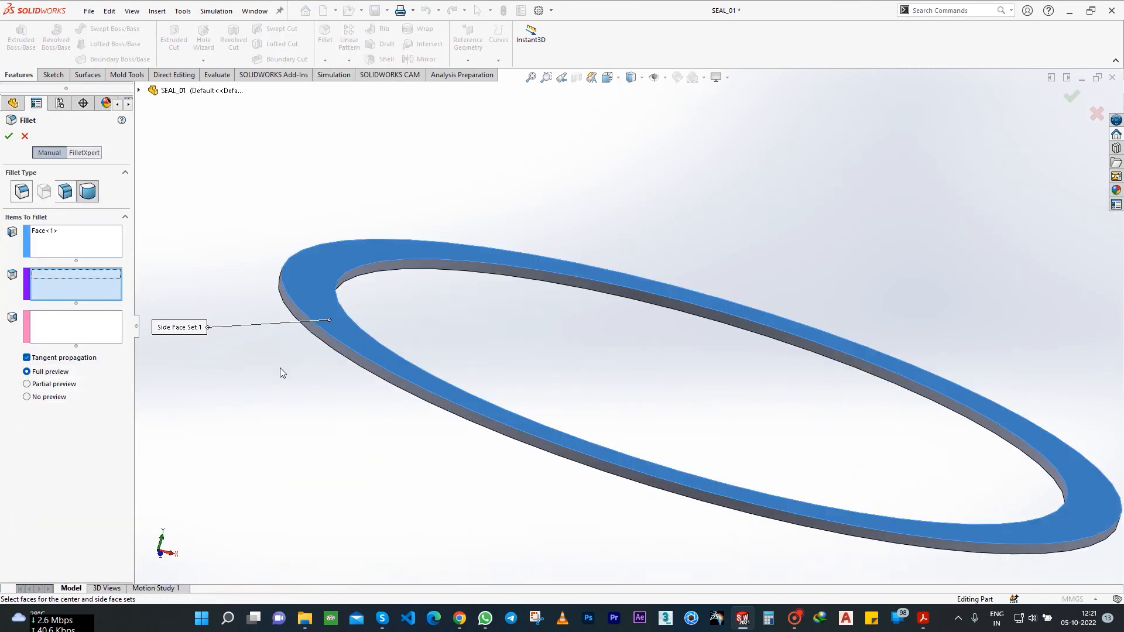
middle_click_drag(280, 373, 240, 288)
left_click(330, 301)
right_click(307, 285)
left_click(308, 285)
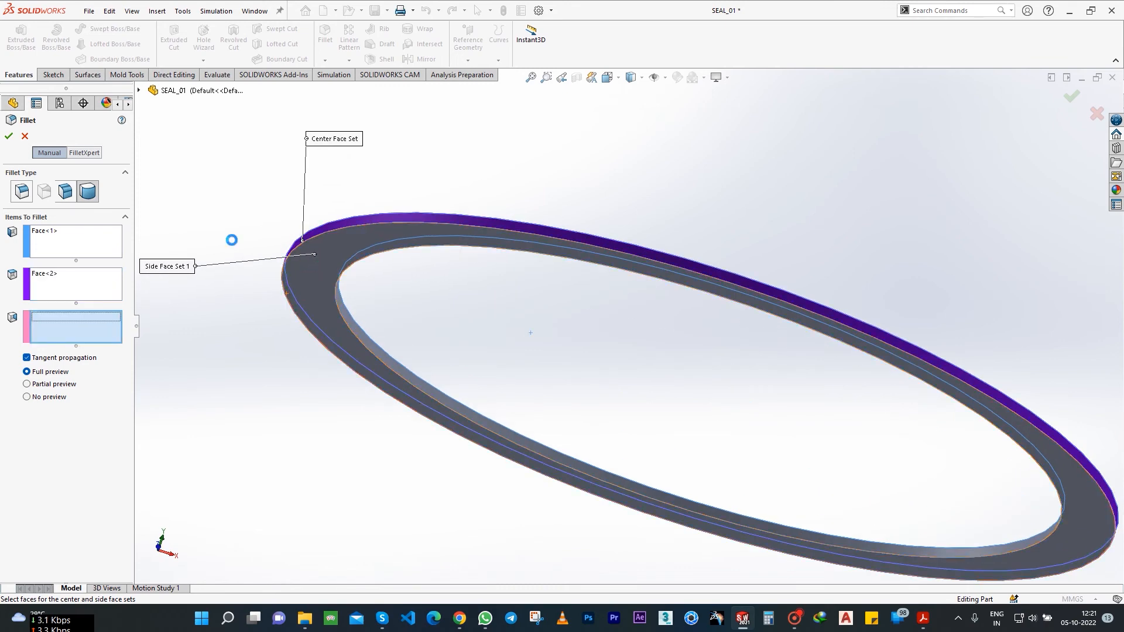
left_click(9, 136)
Save the SEAL_01 part and close it.
middle_click_drag(318, 440, 428, 362)
left_click(527, 126)
left_click(531, 77)
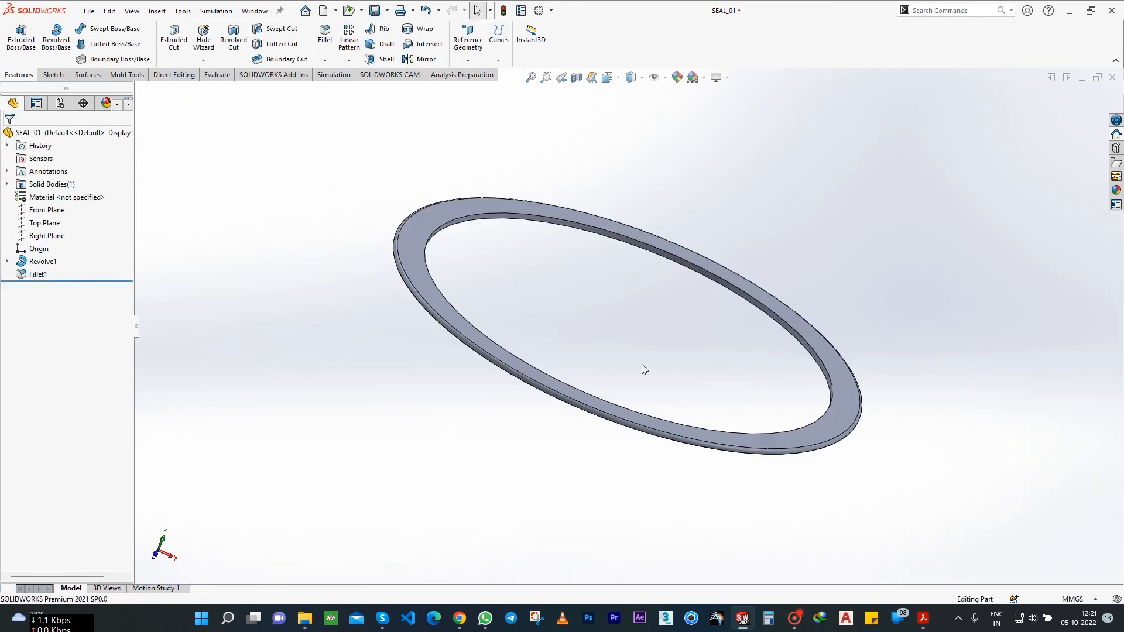
key("ctrl+s")
left_click(1112, 77)
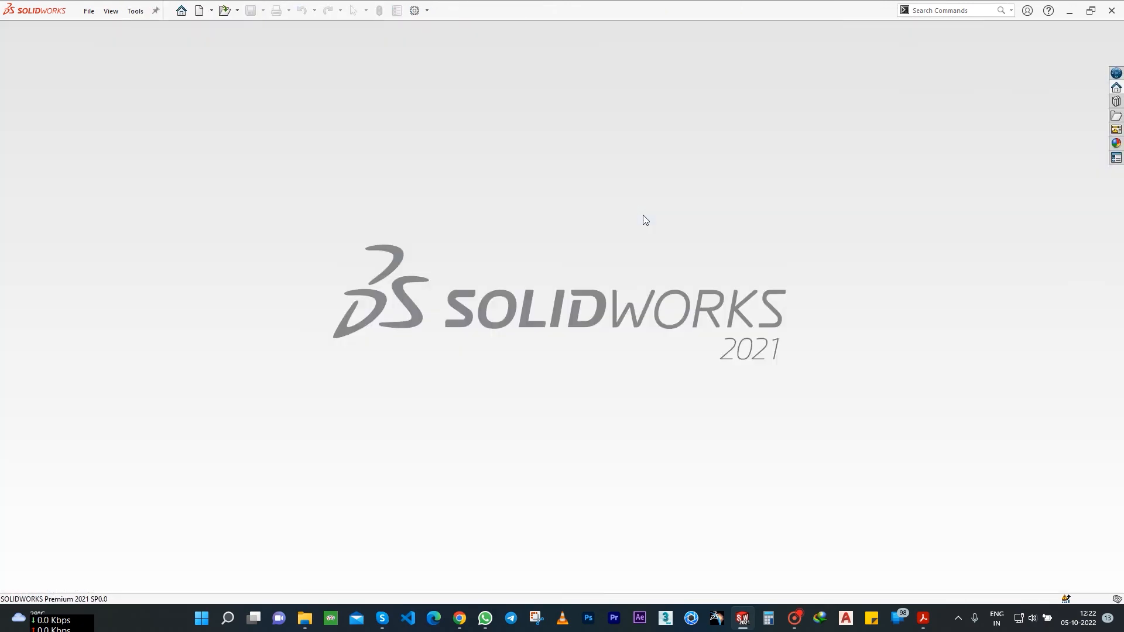
Create a new part and save it as SEAL_02 in the SWING VALVE folder.
left_click(89, 10)
left_click(101, 31)
double_click(475, 265)
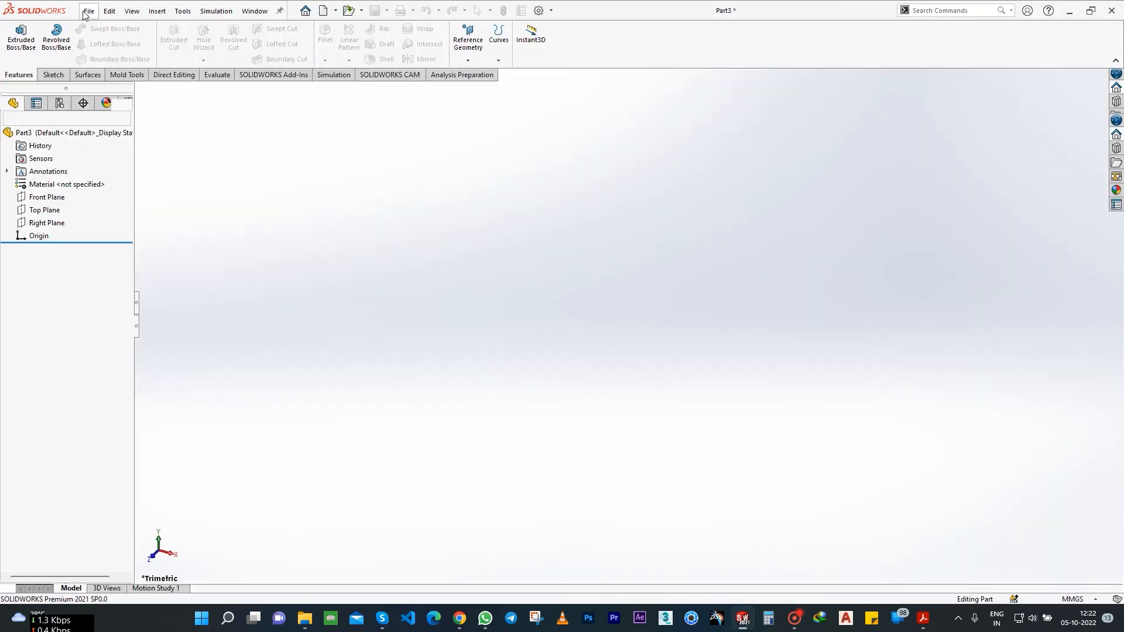
left_click(89, 10)
left_click(111, 154)
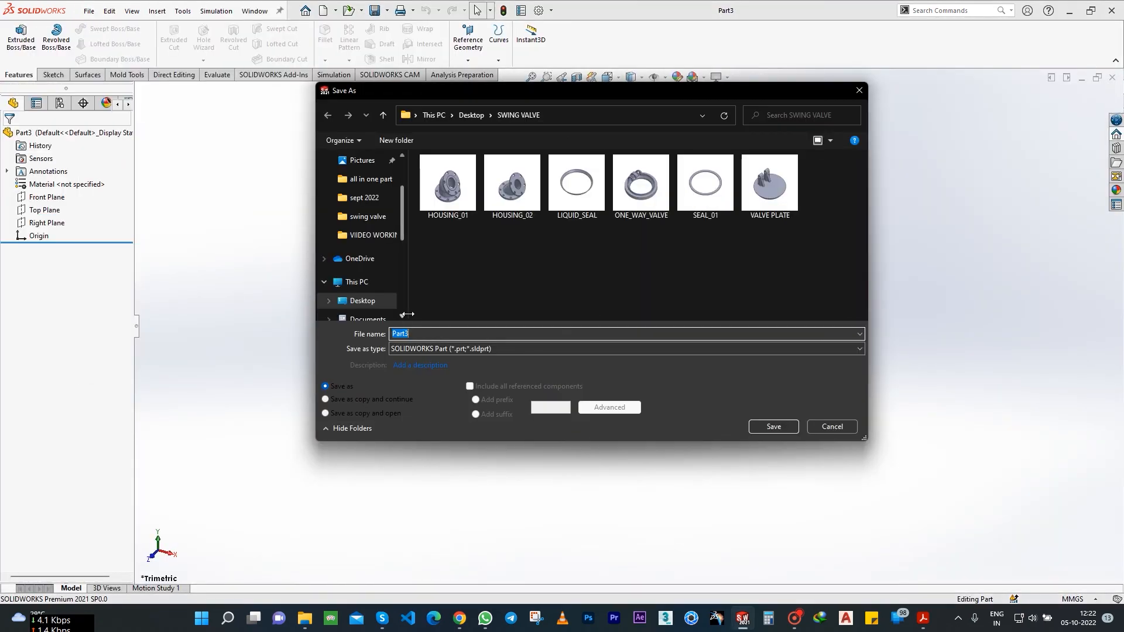
type("SEAL_02")
key("Return")
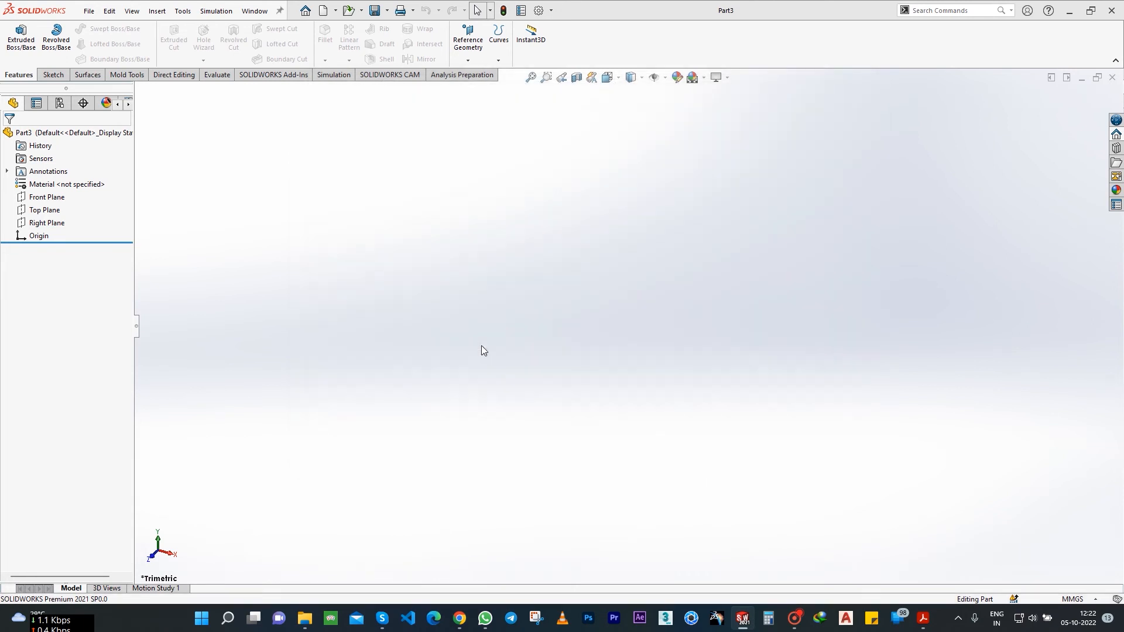
Start a sketch on the Front Plane and draw a corner rectangle about 27 by 9 mm left of the origin, level with it.
left_click(47, 197)
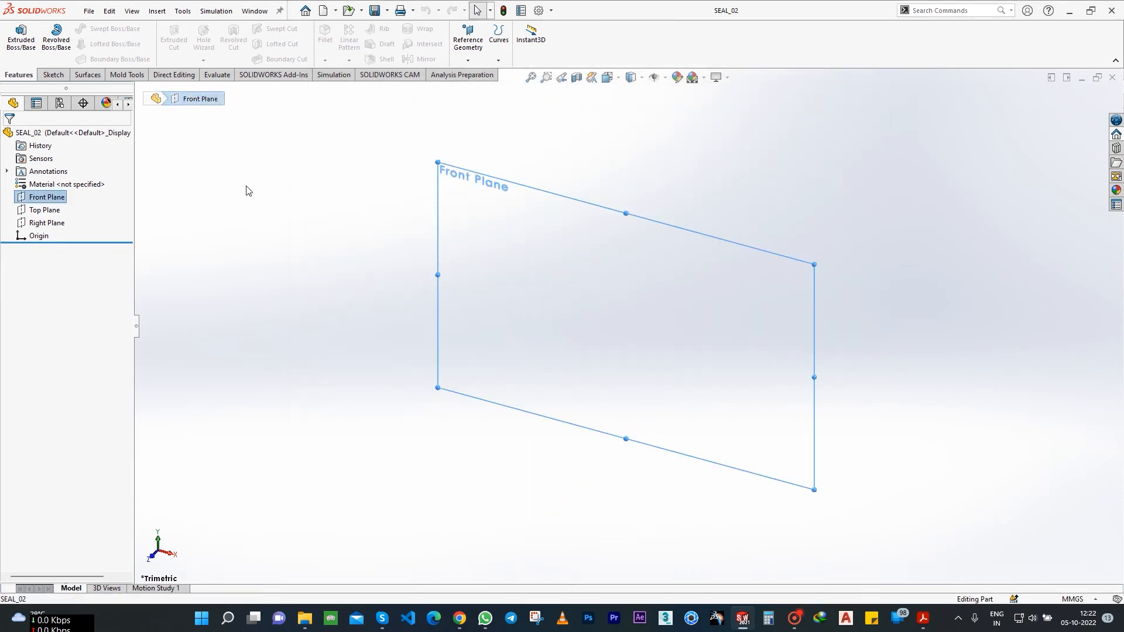
left_click(53, 75)
left_click(16, 39)
left_click(77, 44)
left_click_drag(451, 326, 515, 305)
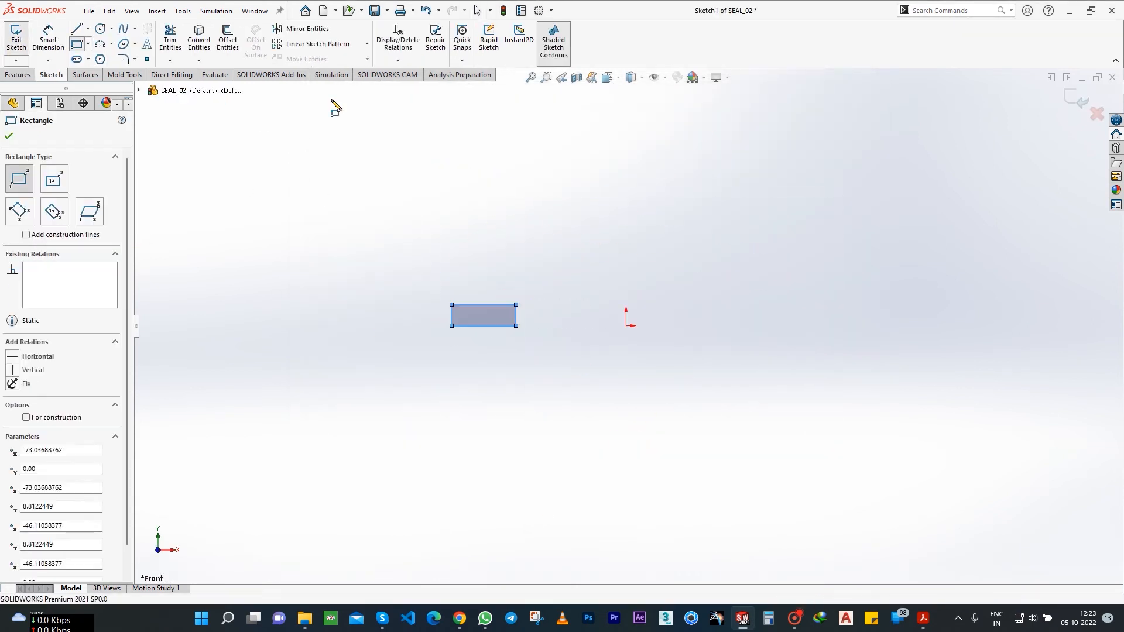
Dimension the horizontal distance from the rectangle's right side to the origin as 124.5/2 (62.25 mm).
left_click(48, 40)
left_click(516, 317)
left_click(626, 326)
left_click(588, 265)
type("12")
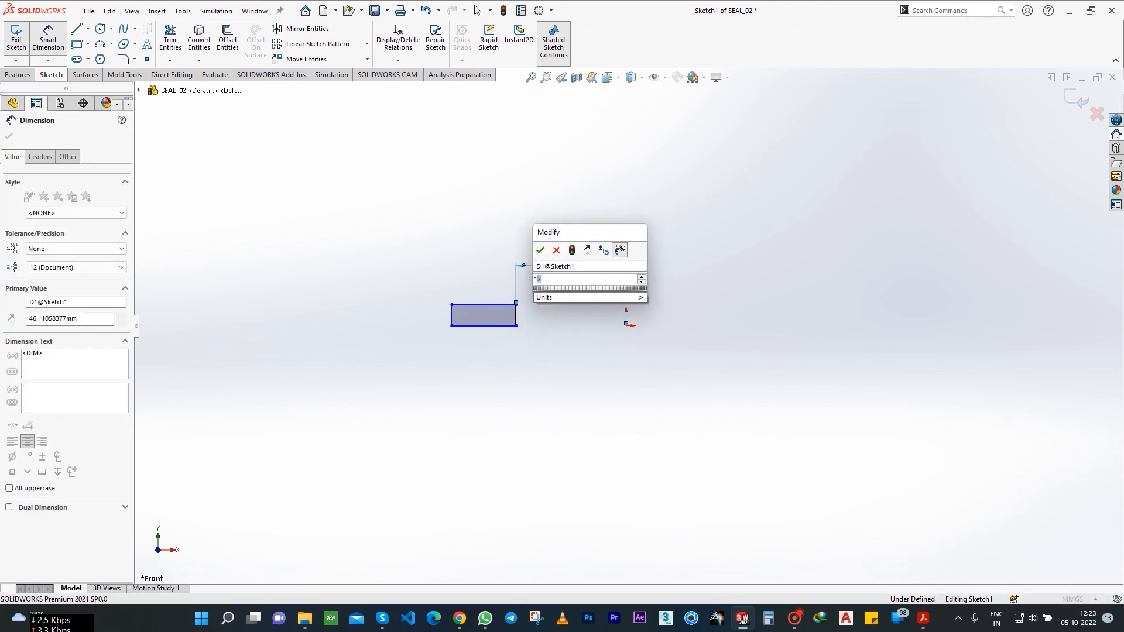
type("4.5/2")
key("Return")
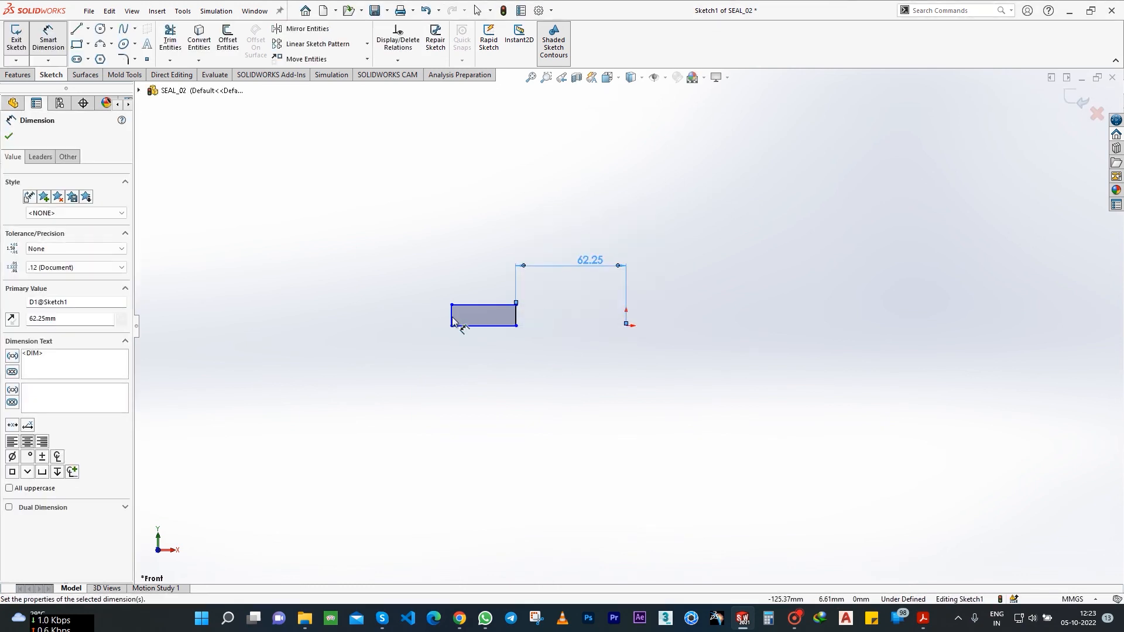
Dimension the horizontal distance from the rectangle's left side to the origin as 95.5/2 (47.75 mm).
left_click(456, 321)
left_click(626, 325)
left_click(599, 331)
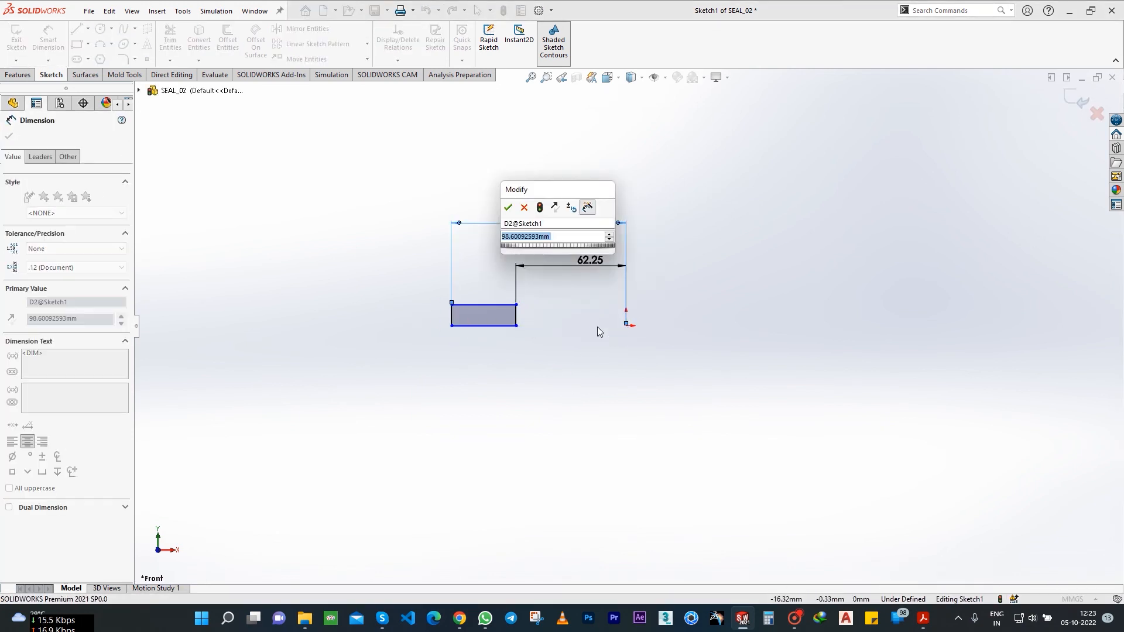
type("95")
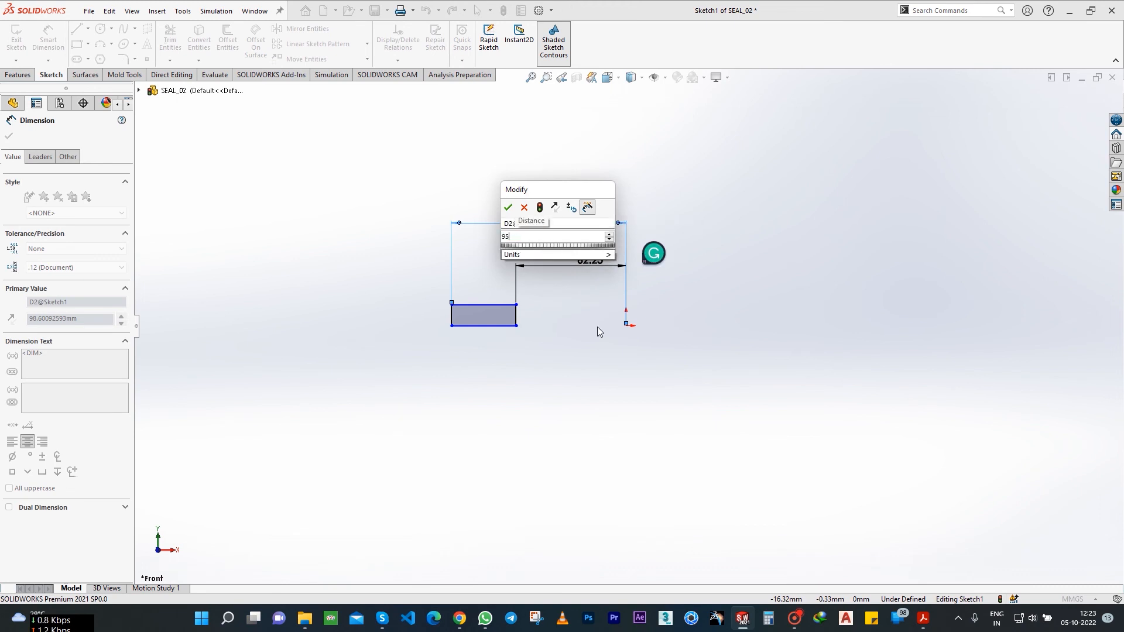
type(".5/2")
key("Return")
Dimension the rectangle's height as 1.5 mm and constrain its bottom edge to lie on the Top Plane.
left_click(513, 319)
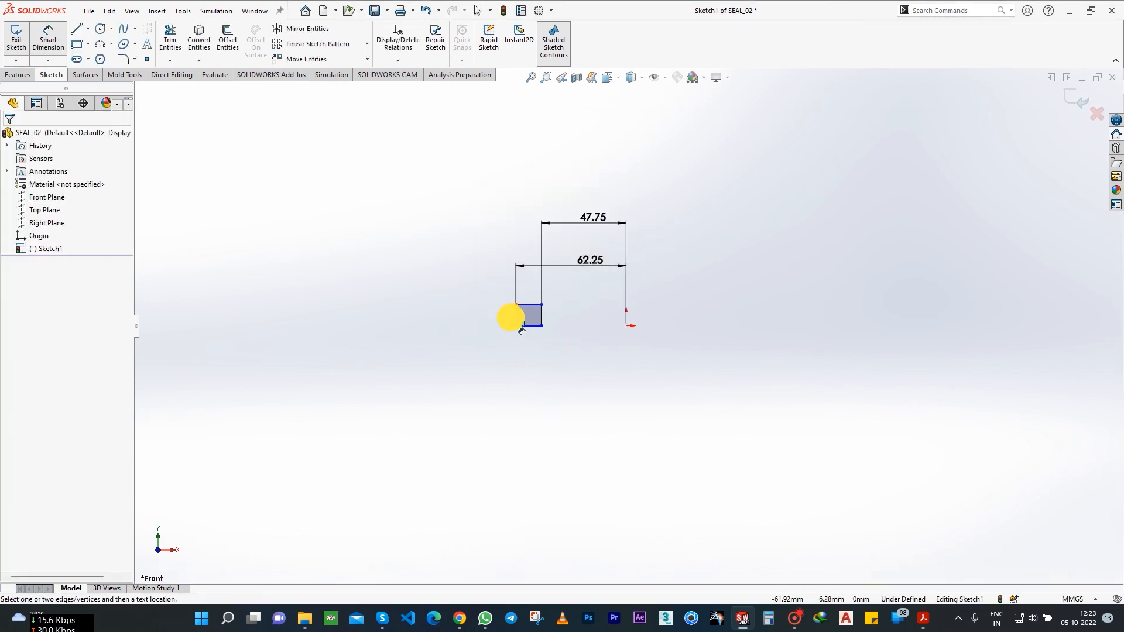
left_click(460, 358)
type("1.5")
key("Return")
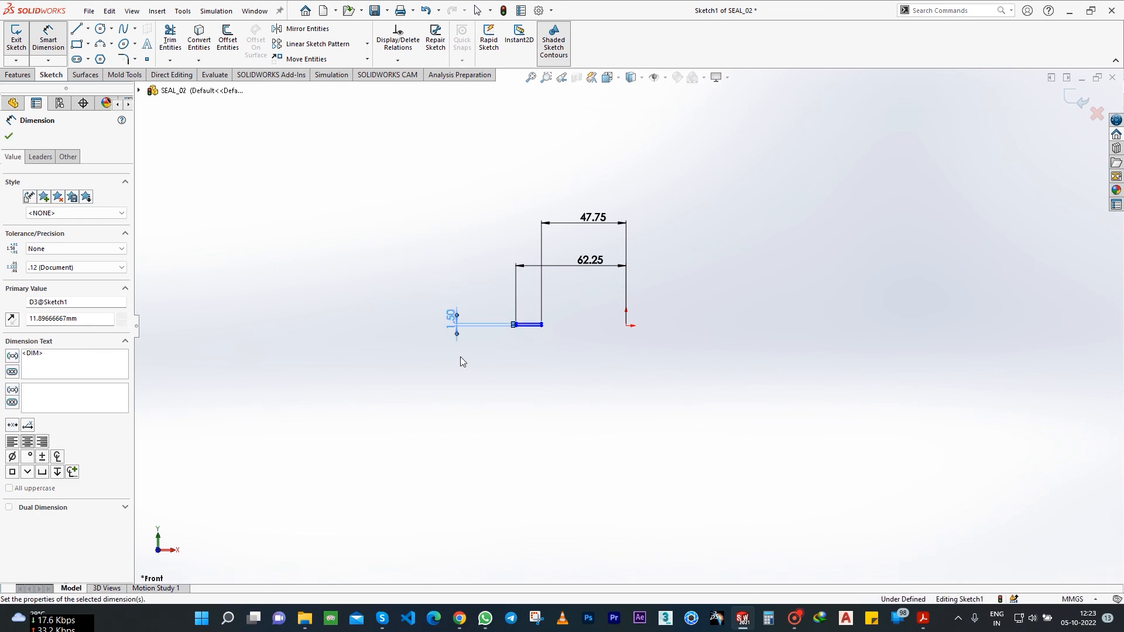
left_click(233, 172)
key("Escape")
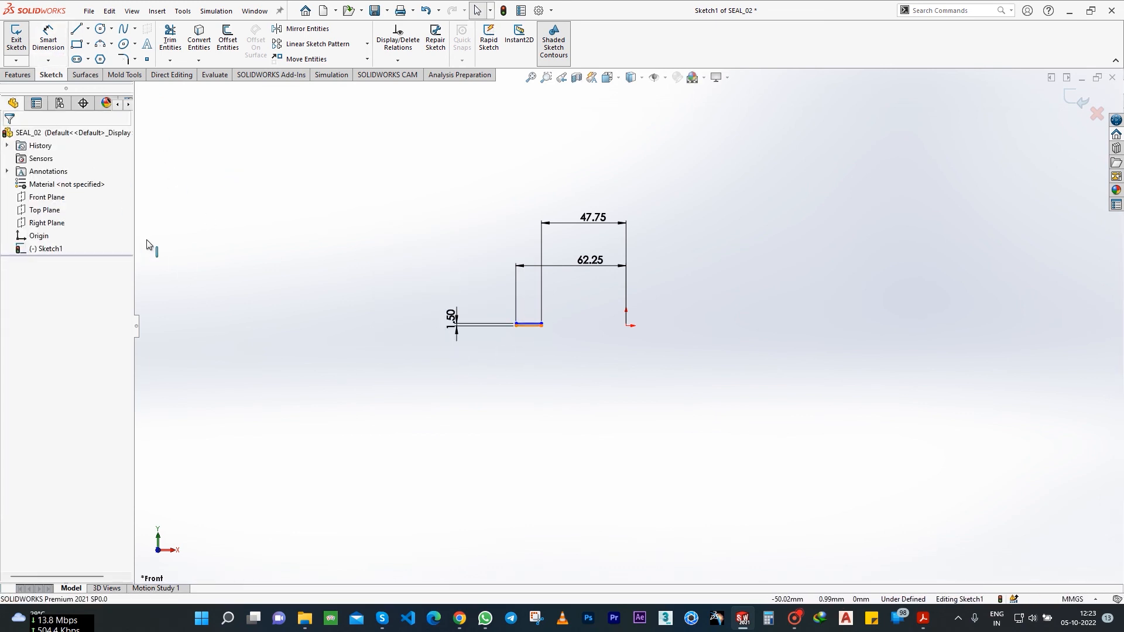
left_click(139, 90)
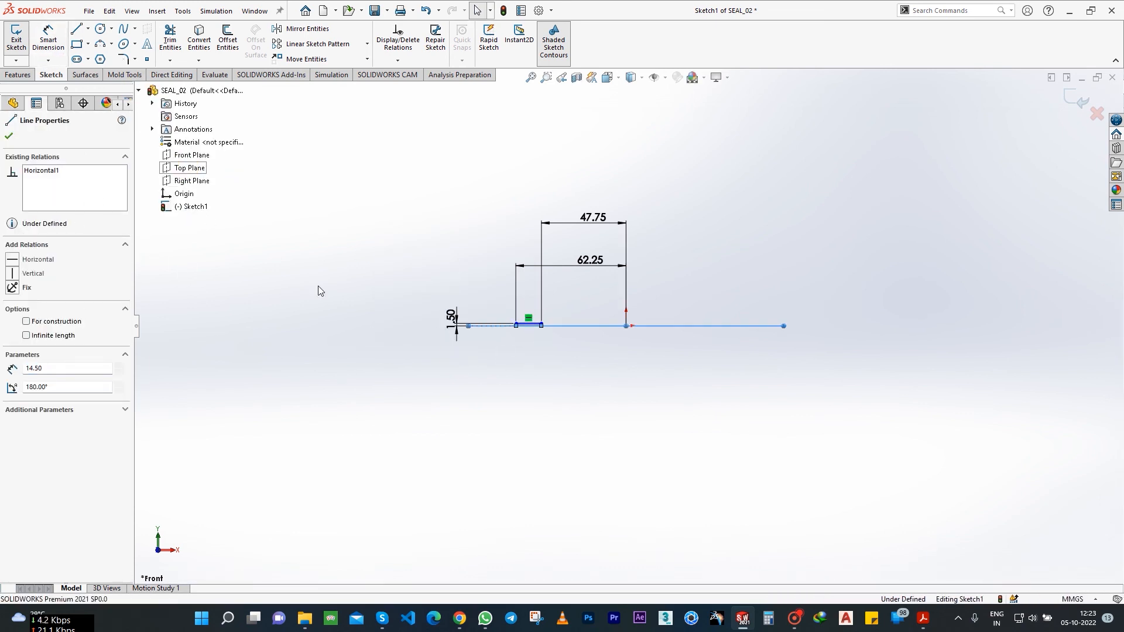
key("Delete")
Draw a vertical centerline upward from the origin and exit the sketch.
left_click(88, 28)
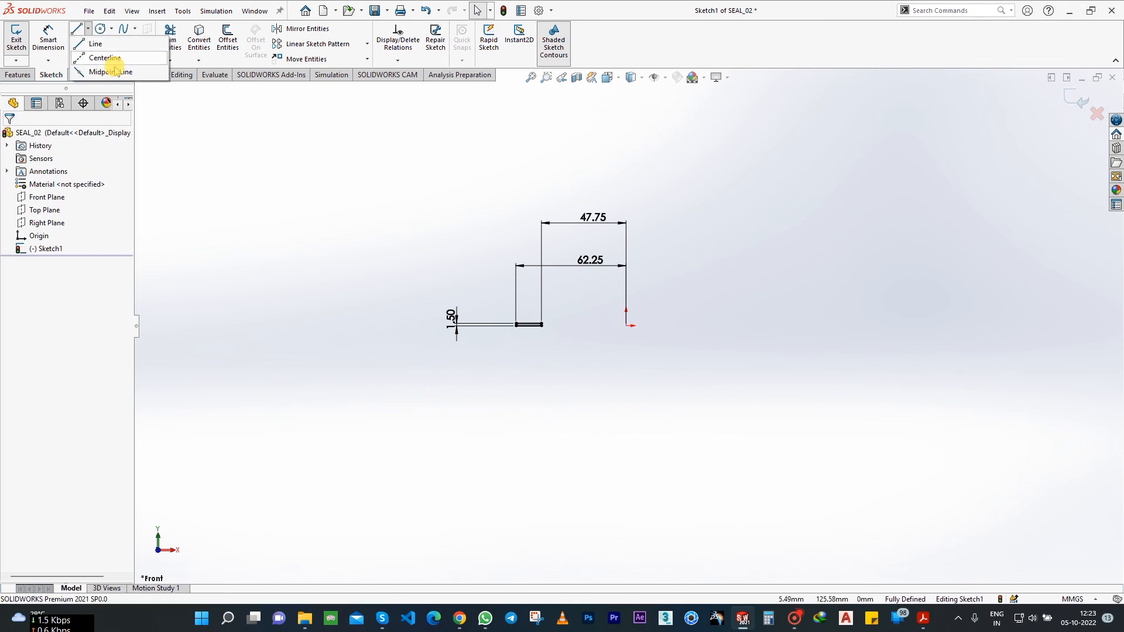
left_click(112, 59)
left_click(626, 324)
key("Escape")
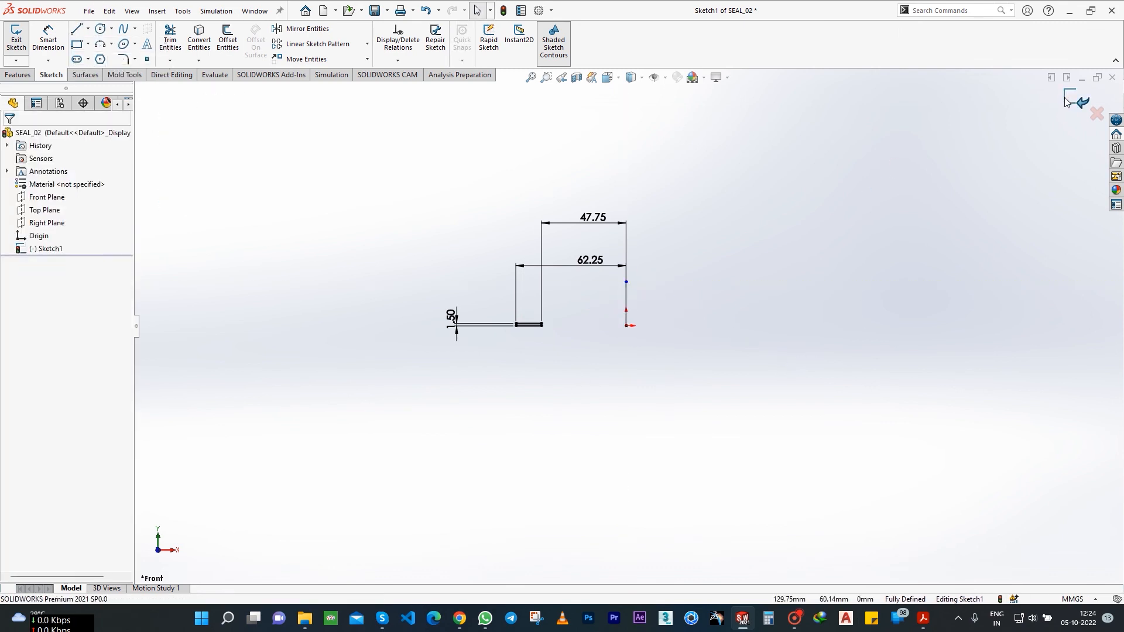
Revolve the 1.5 mm thick profile a full turn about the centerline to form the SEAL_02 ring.
left_click(20, 75)
left_click(56, 48)
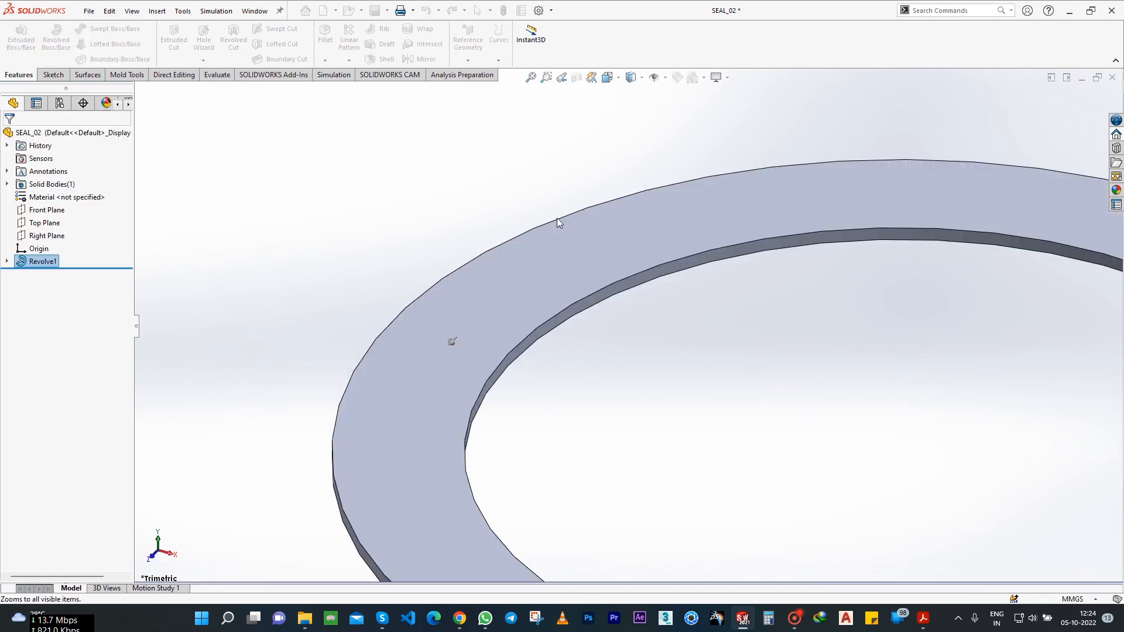
key("f")
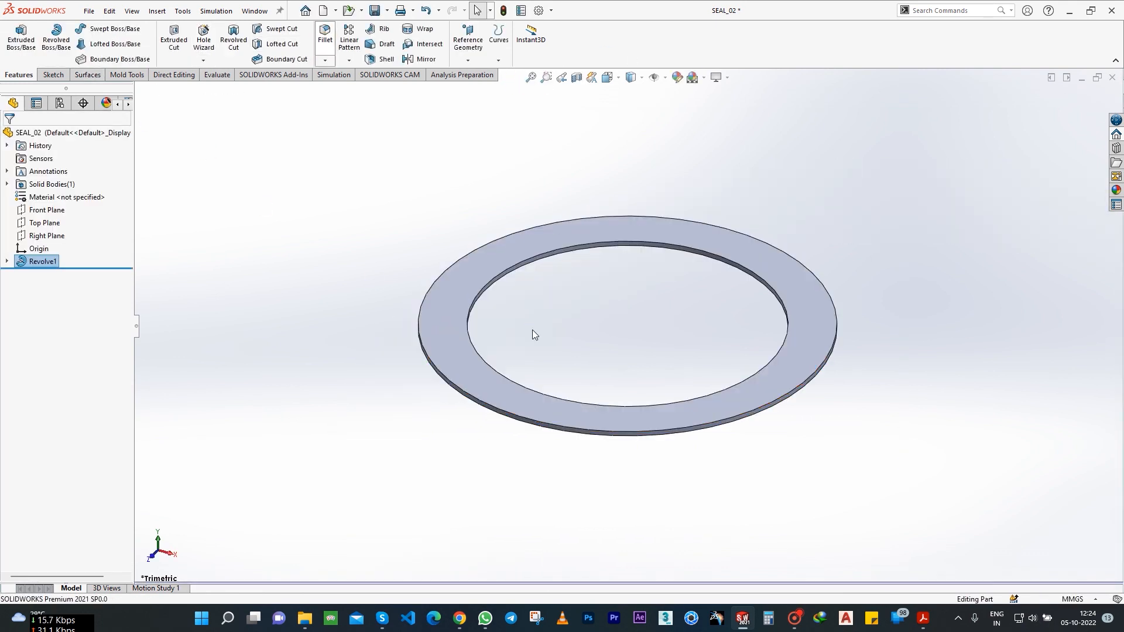
Round the outer rim of the SEAL_02 ring with a full round fillet across its top, outer and bottom faces.
left_click(446, 359)
right_click(533, 365)
middle_click_drag(441, 402, 392, 343)
scroll(530, 358, "down", 4)
left_click(370, 298)
left_click(100, 321)
left_click(388, 265)
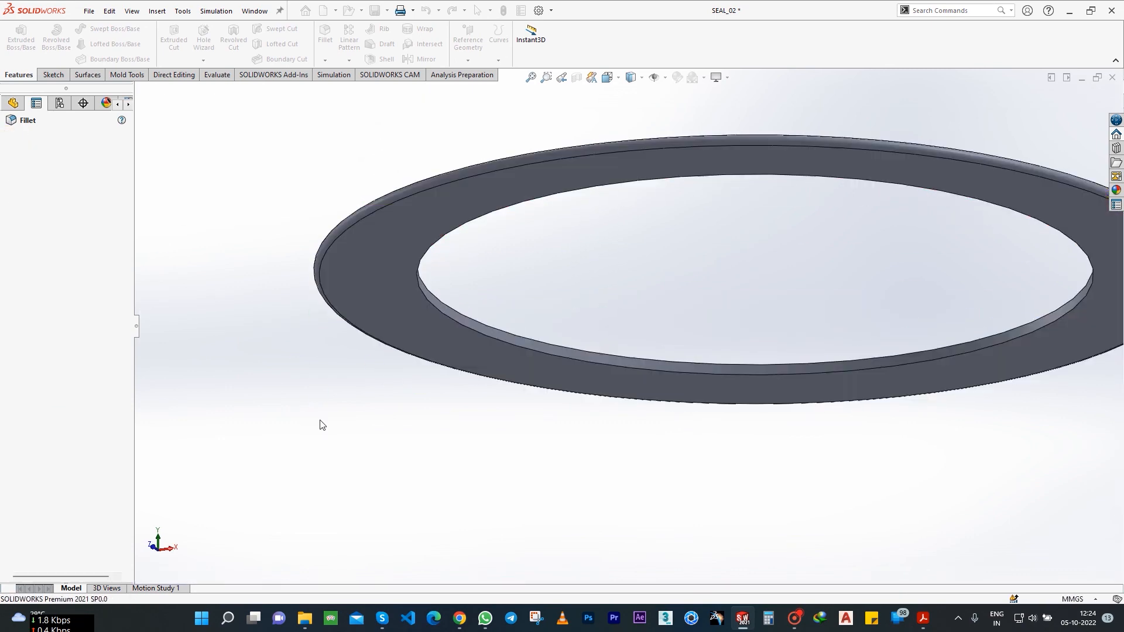
Save the SEAL_02 part and switch to a standard view orientation.
scroll(609, 326, "up", 2)
middle_click_drag(569, 331, 509, 380)
scroll(614, 343, "up", 3)
scroll(702, 282, "down", 1)
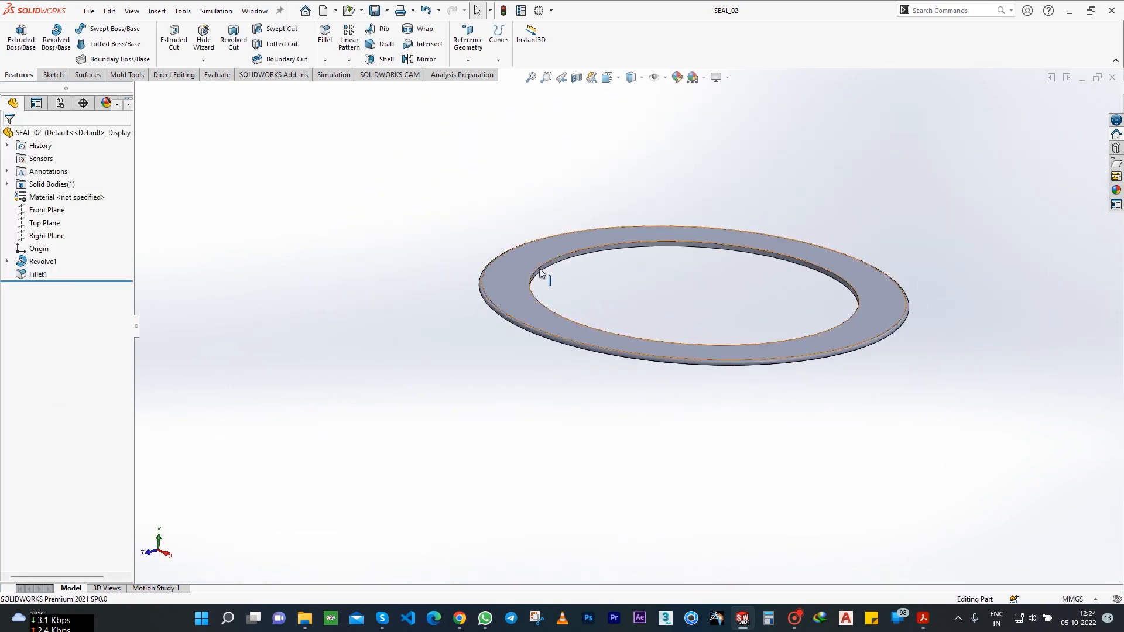
key("ctrl+s")
left_click(609, 77)
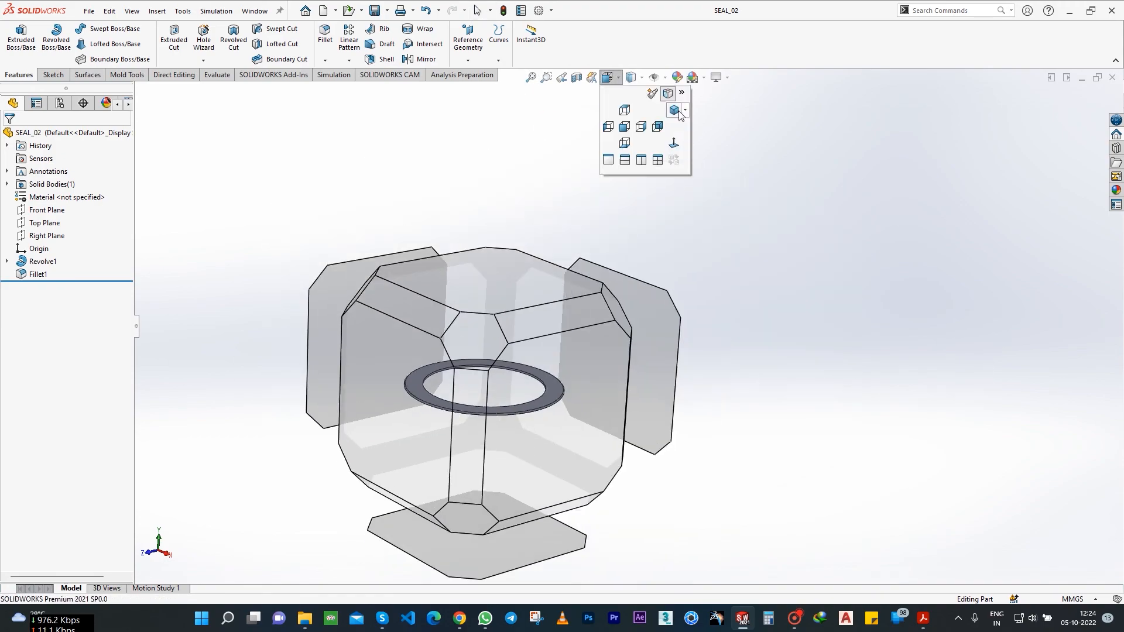
left_click(650, 126)
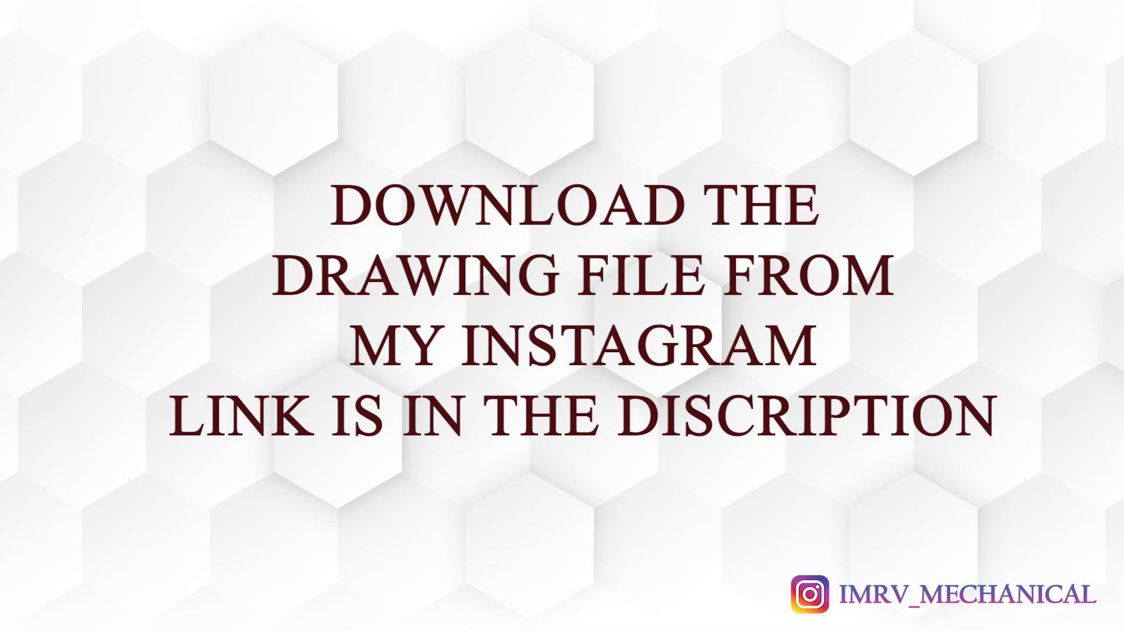